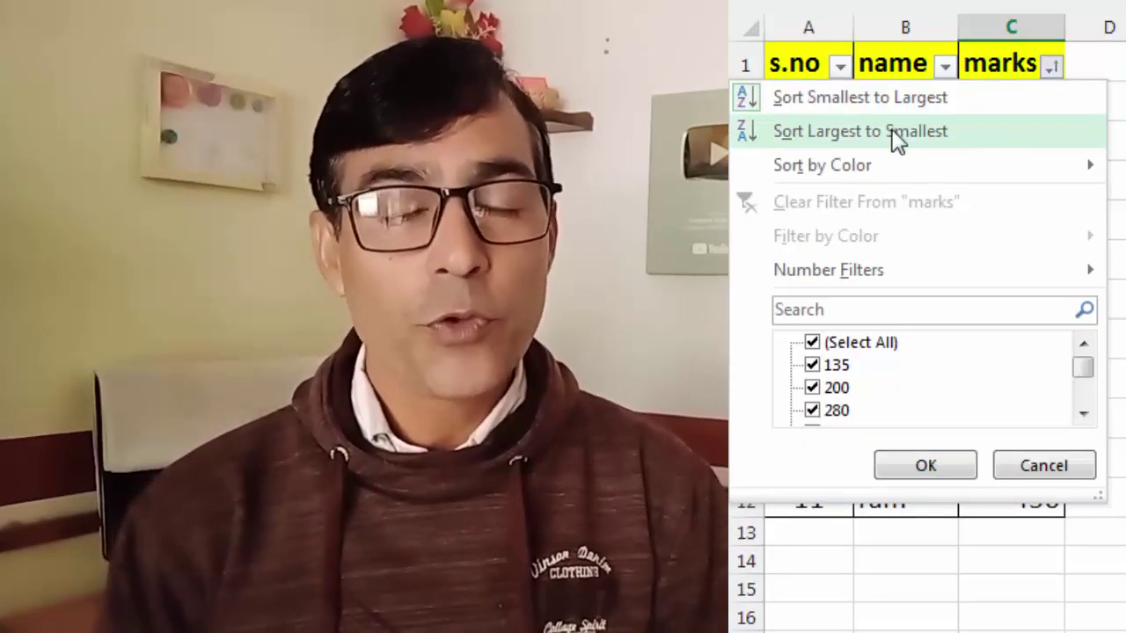
# Step: Sort the s.no, name and marks table by marks, Smallest to Largest
pyautogui.click(1052, 65)
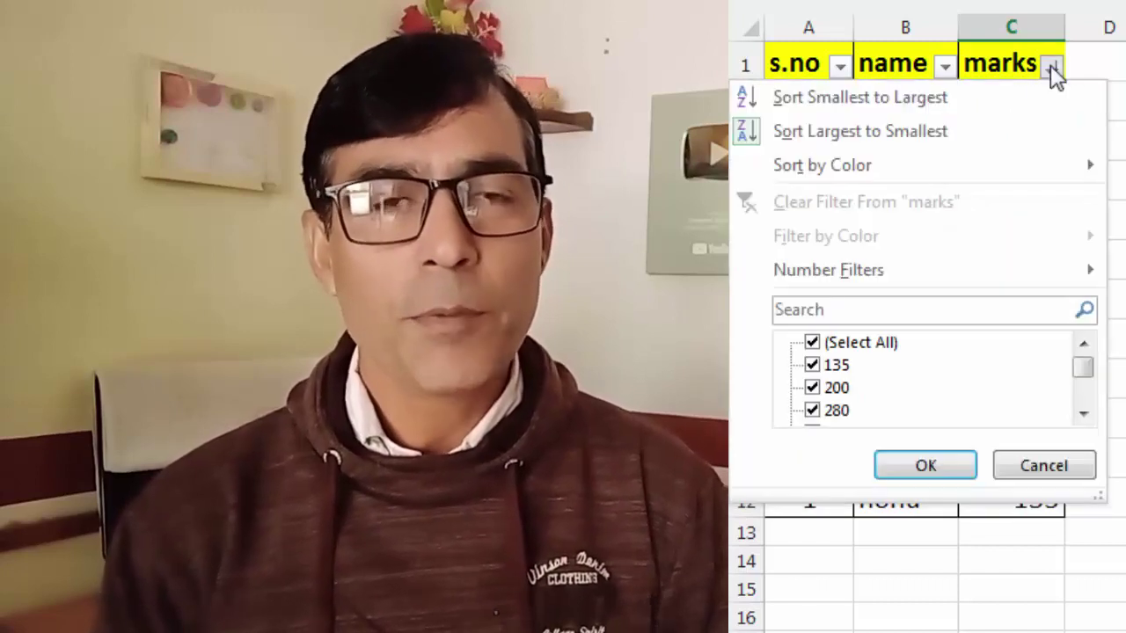
pyautogui.click(929, 96)
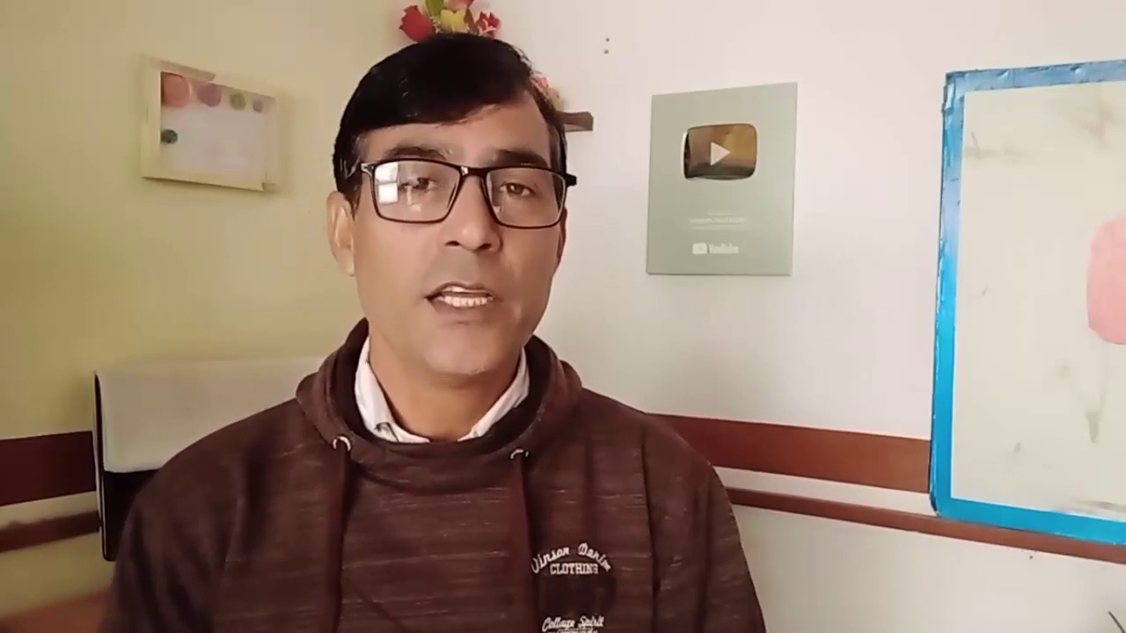
# Step: Add a new row with s.no 12, name om and marks 300
pyautogui.write('12')
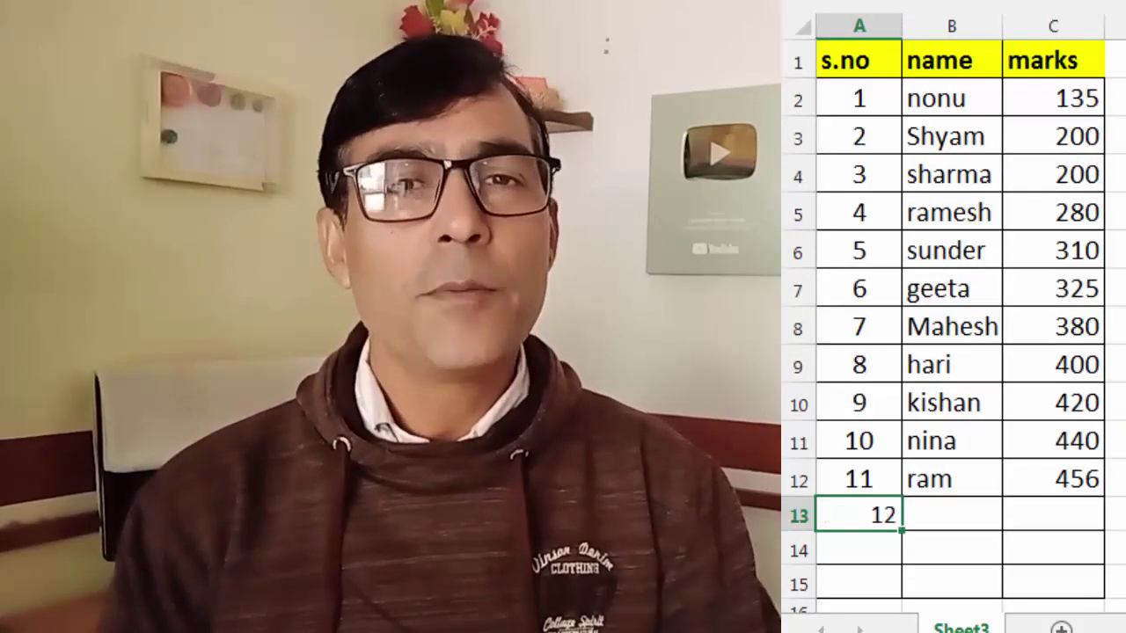
pyautogui.press('Tab')
pyautogui.write('om')
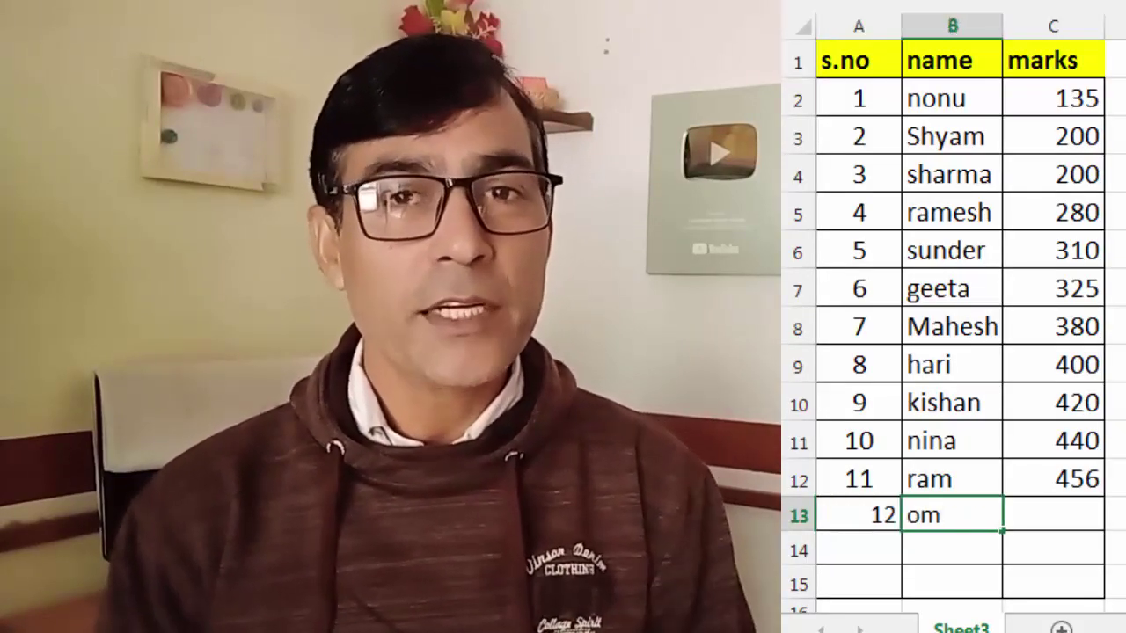
pyautogui.press('Tab')
pyautogui.write('300')
pyautogui.press('Return')
# Step: Add another row with s.no 13, name ganesh and marks 289
pyautogui.write('13')
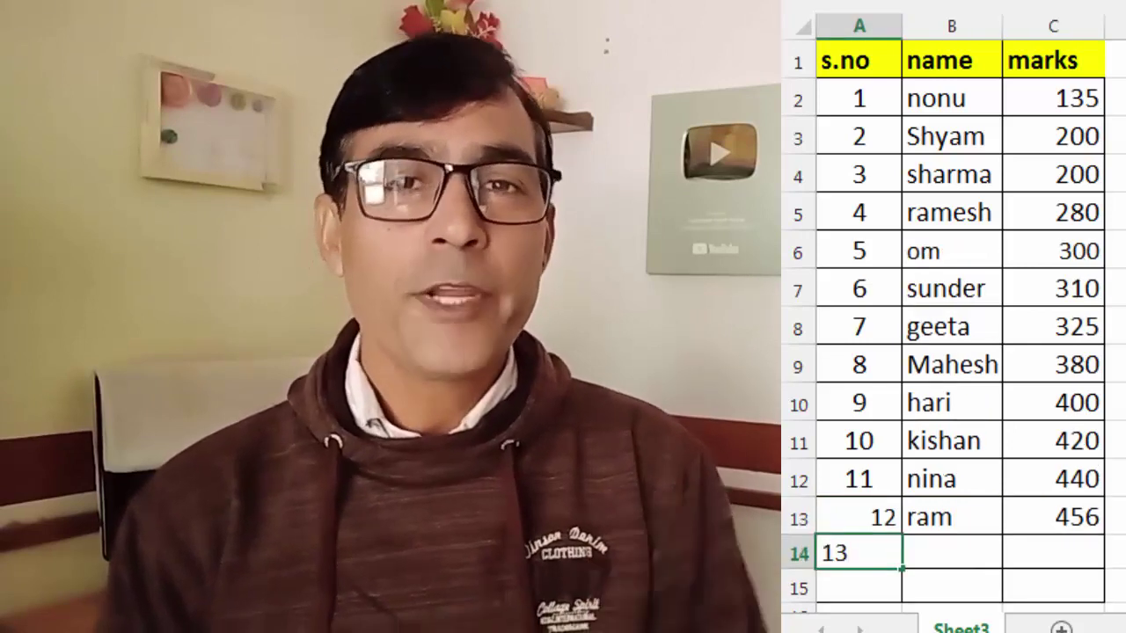
pyautogui.press('Tab')
pyautogui.write('ganesh')
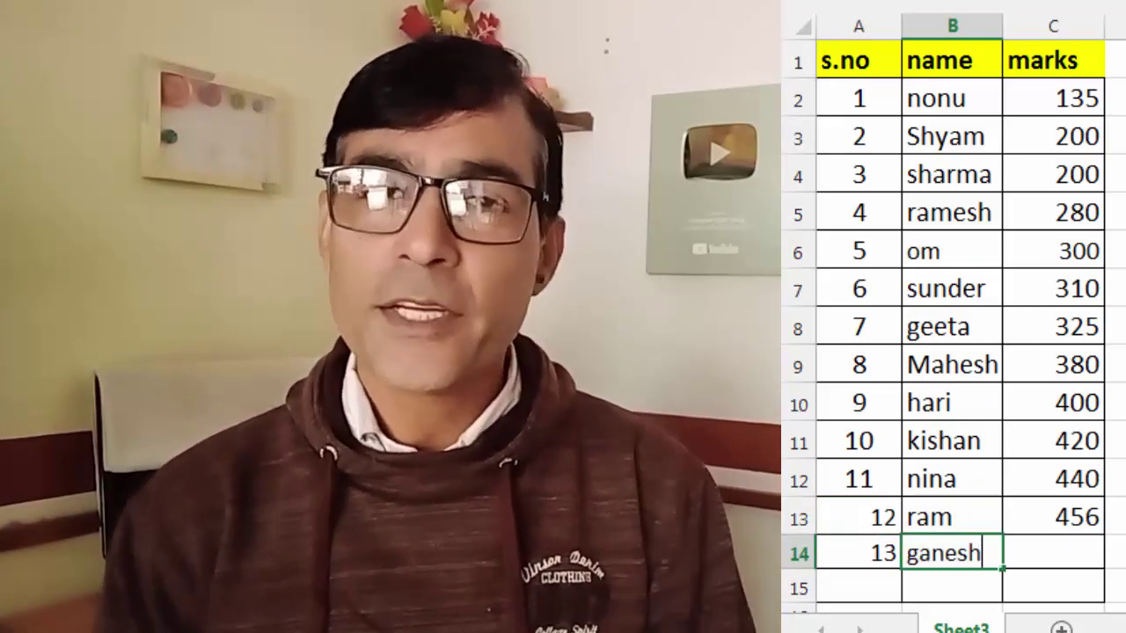
pyautogui.press('Tab')
pyautogui.write('289')
pyautogui.press('Return')
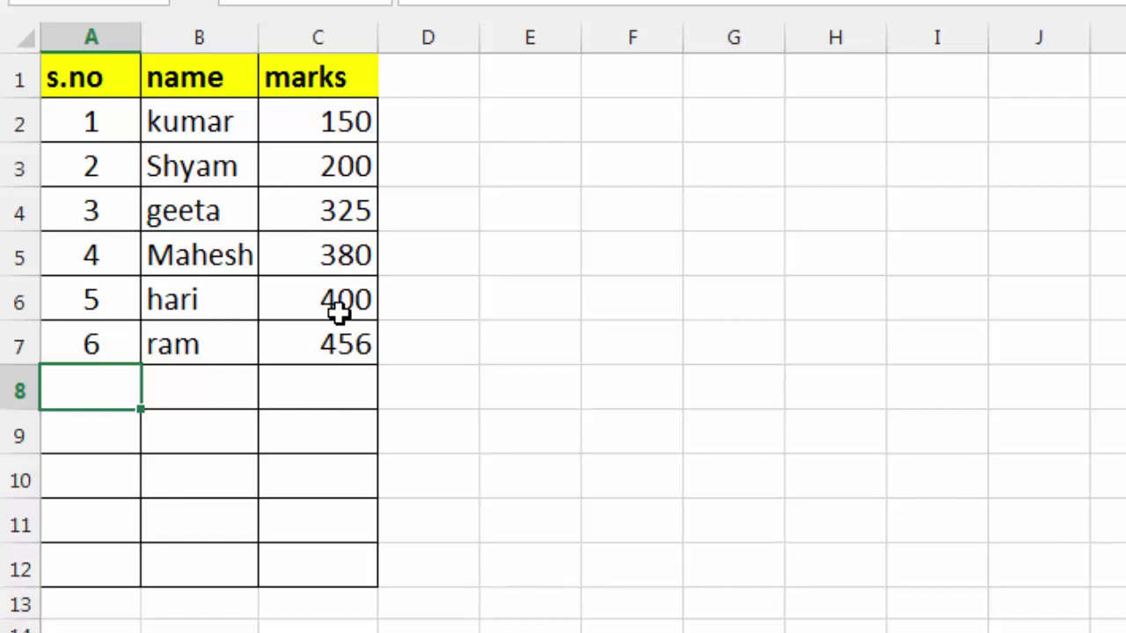
# Step: Enter row 8 as s.no 7, name ramesh, marks 280
pyautogui.write('7')
pyautogui.click(246, 373)
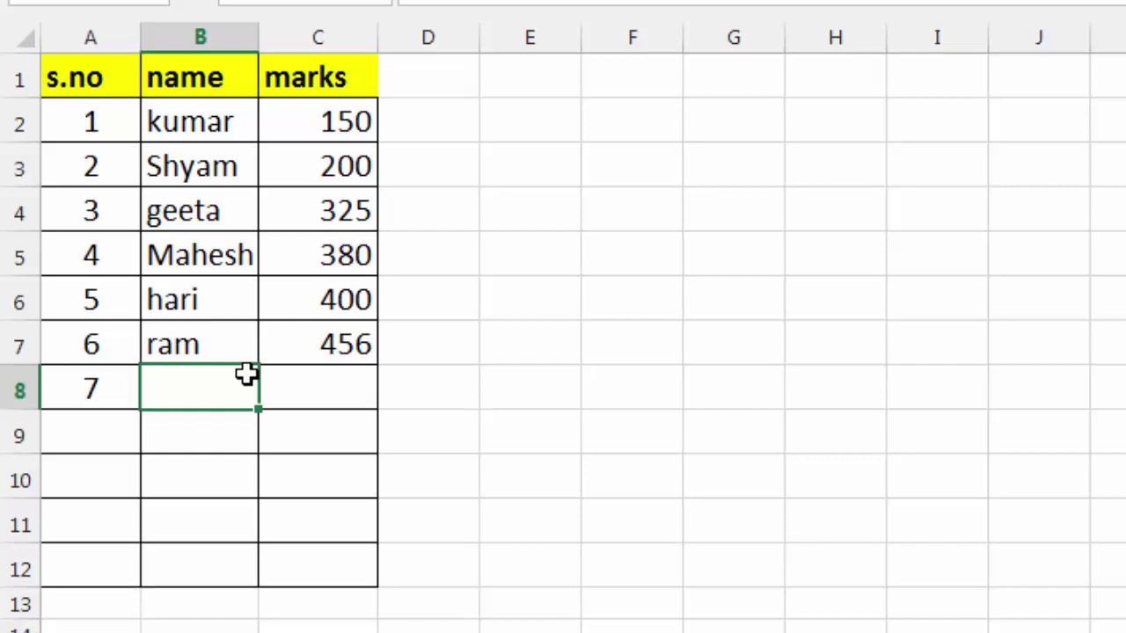
pyautogui.write('ram')
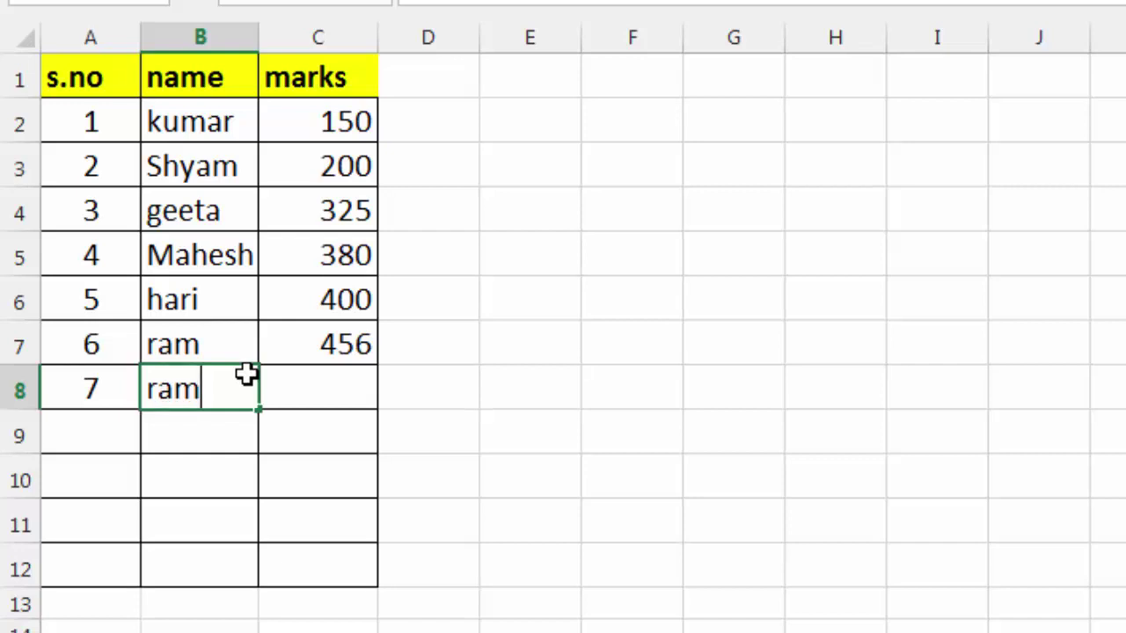
pyautogui.write('esh')
pyautogui.press('Tab')
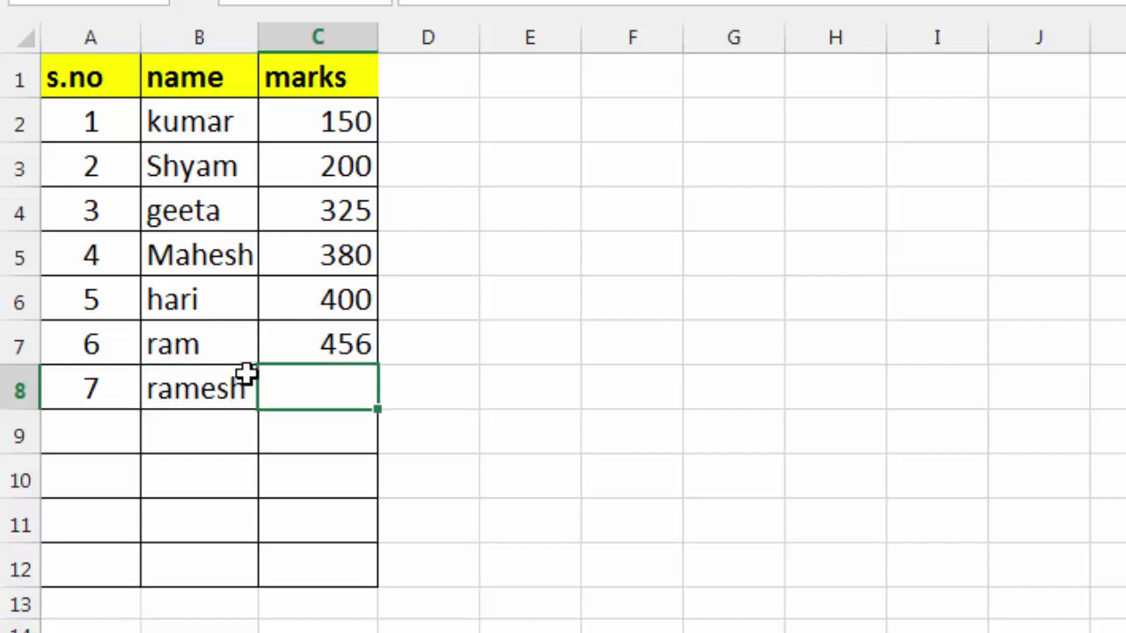
pyautogui.write('280')
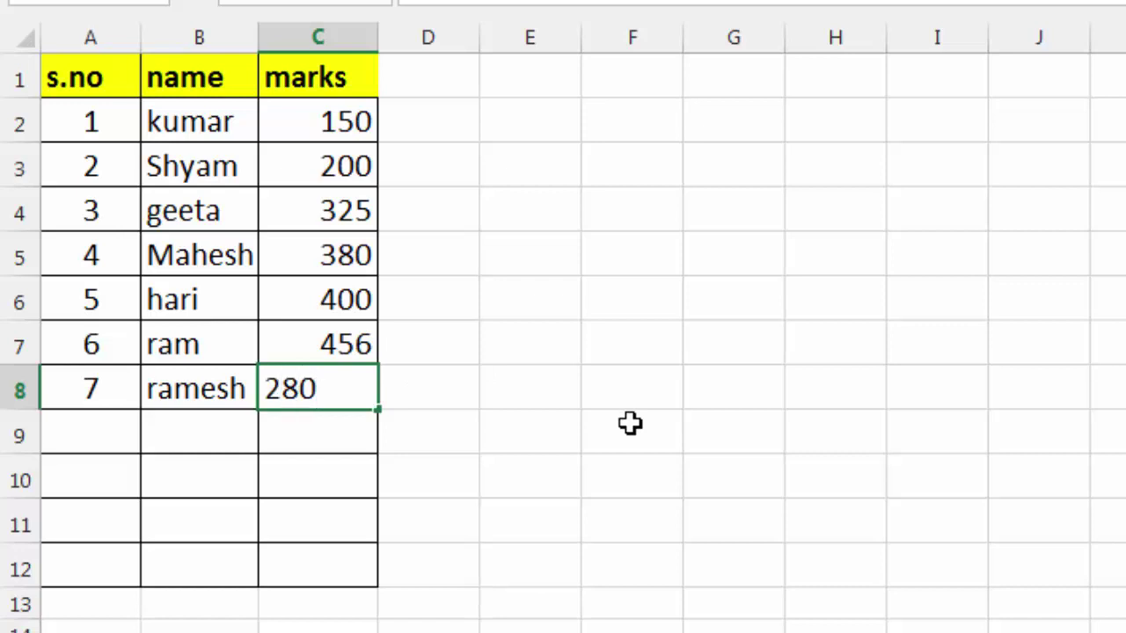
pyautogui.press('Return')
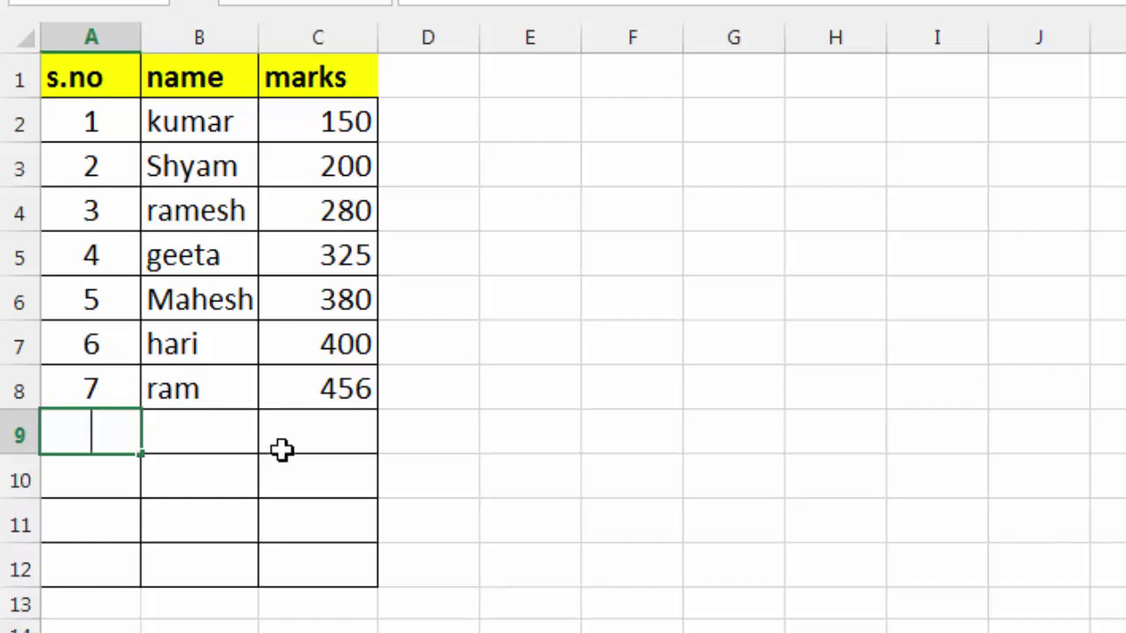
# Step: Enter row 9 as s.no 8, name kishan, marks 420
pyautogui.write('8')
pyautogui.press('Tab')
pyautogui.write('kishan')
pyautogui.press('Tab')
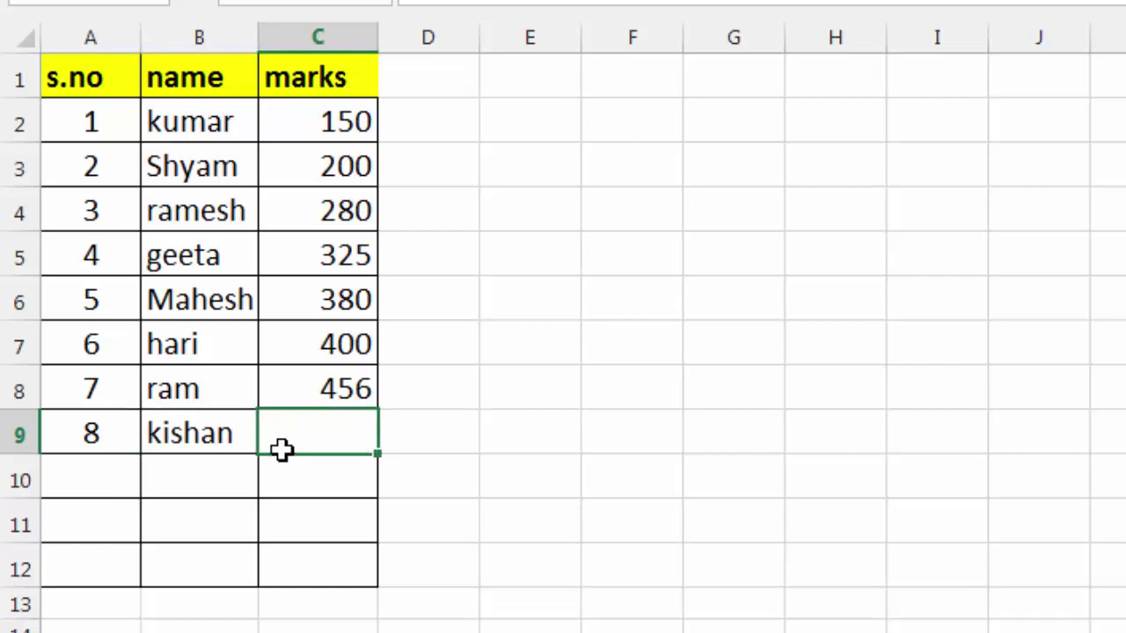
pyautogui.write('420')
pyautogui.press('Return')
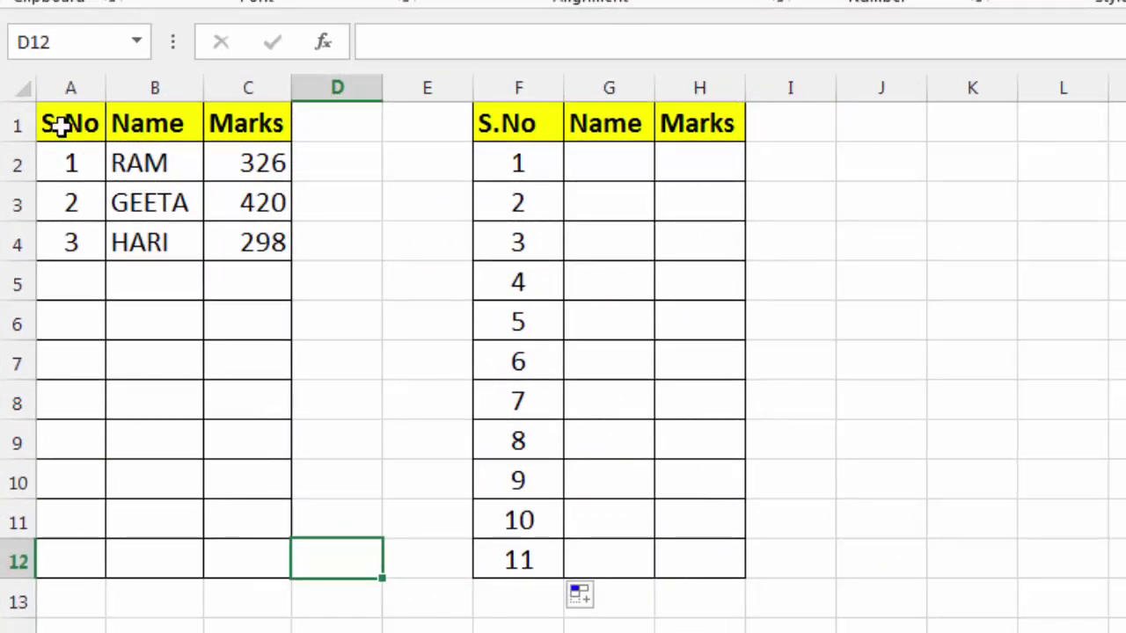
pyautogui.moveTo(60, 128); pyautogui.dragTo(251, 554)
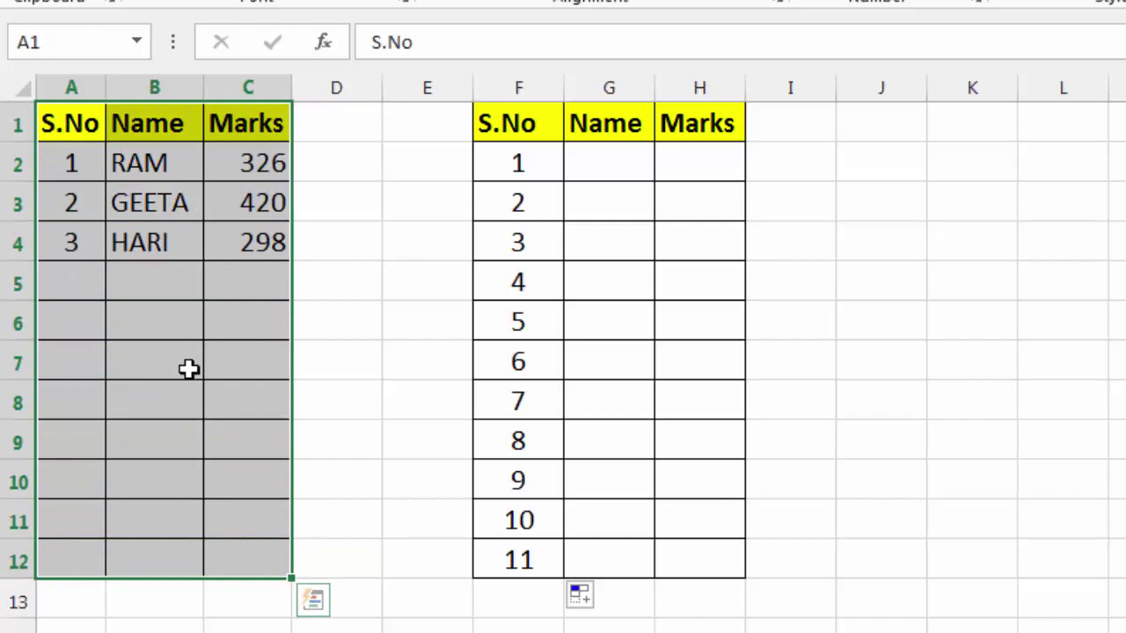
pyautogui.click(189, 334)
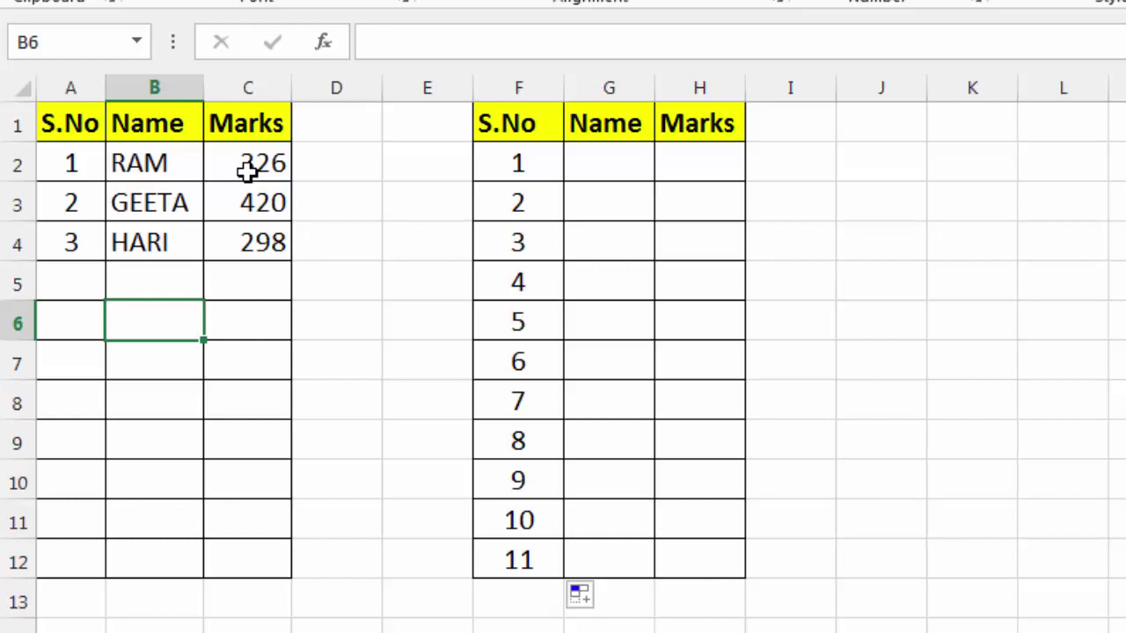
# Step: Begin the formula =VLOOKUP(LARGE( in cell H2 of the ranking table
pyautogui.click(676, 166)
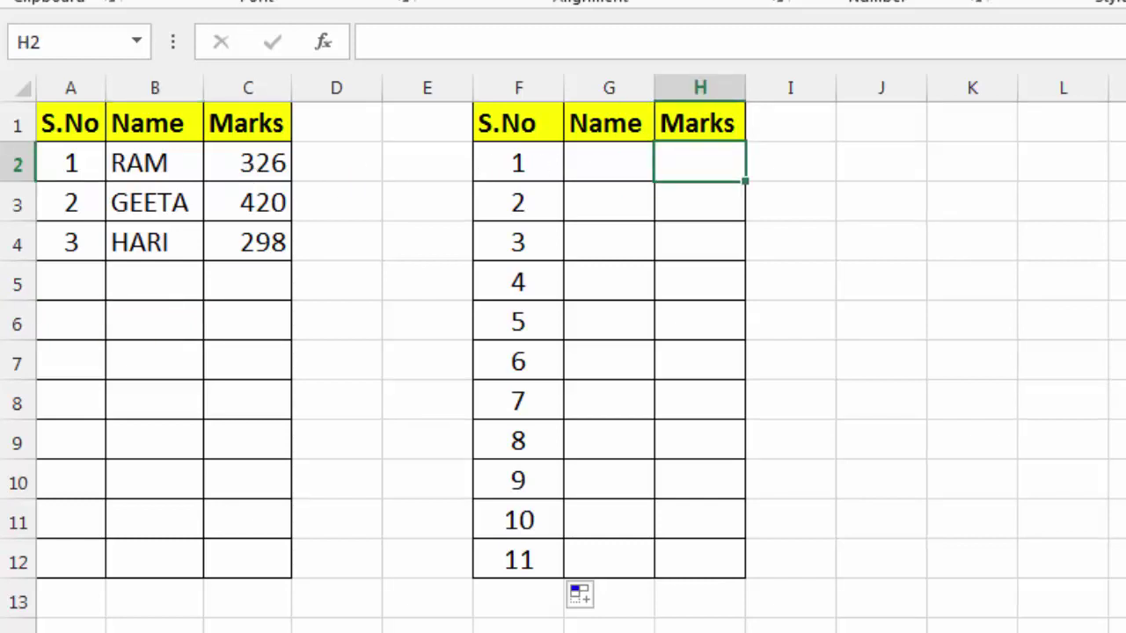
pyautogui.write('=')
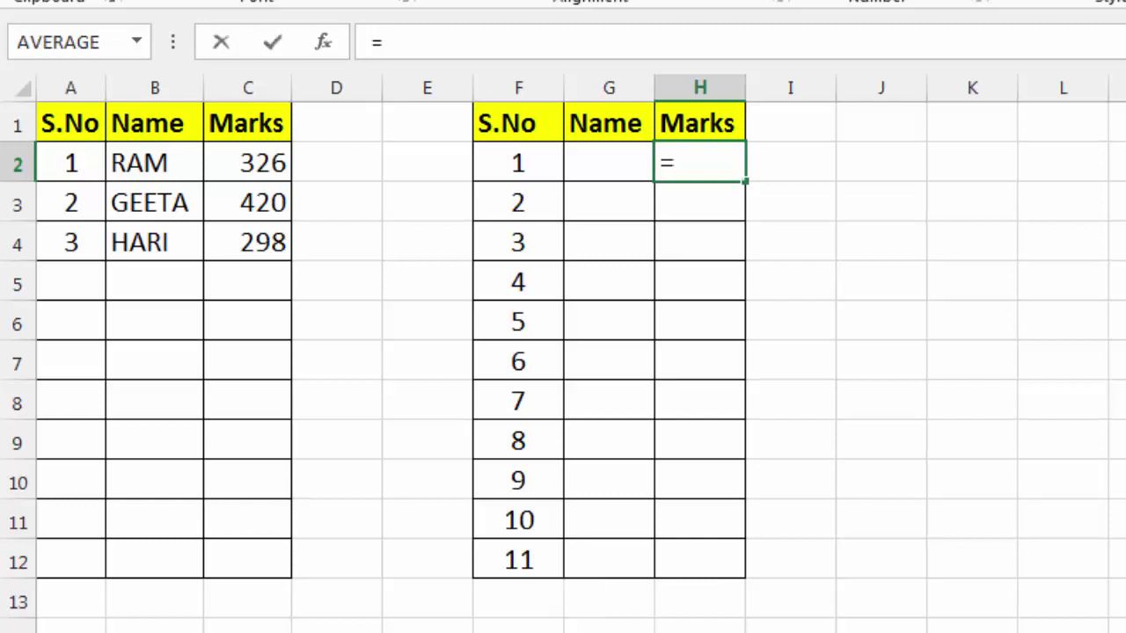
pyautogui.write('VLOOKUP')
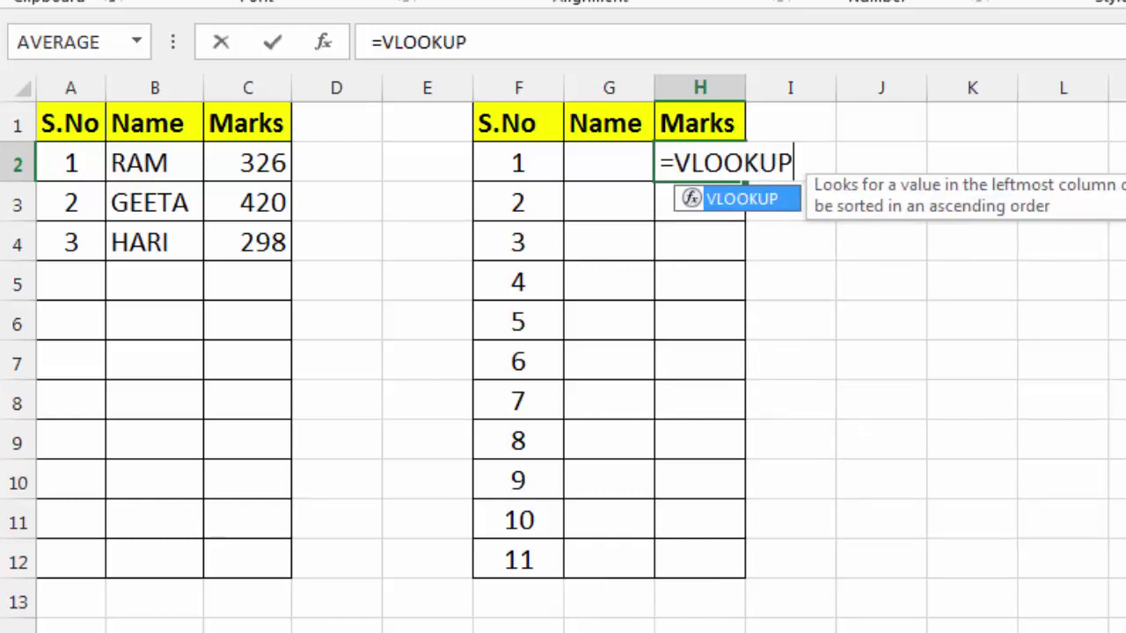
pyautogui.write('(')
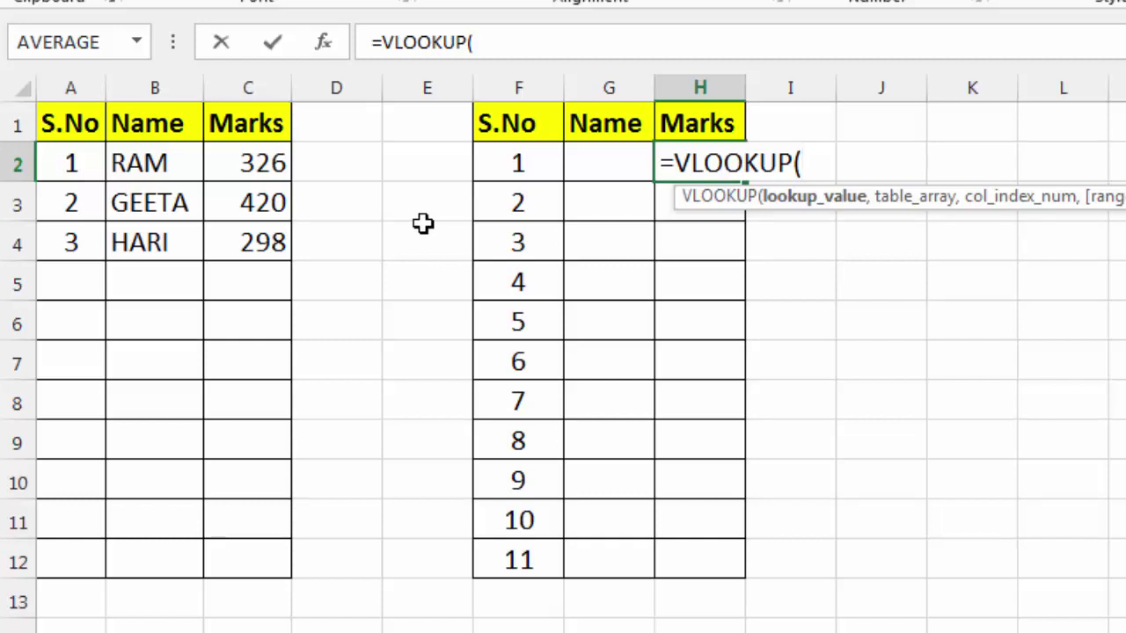
pyautogui.write('LA')
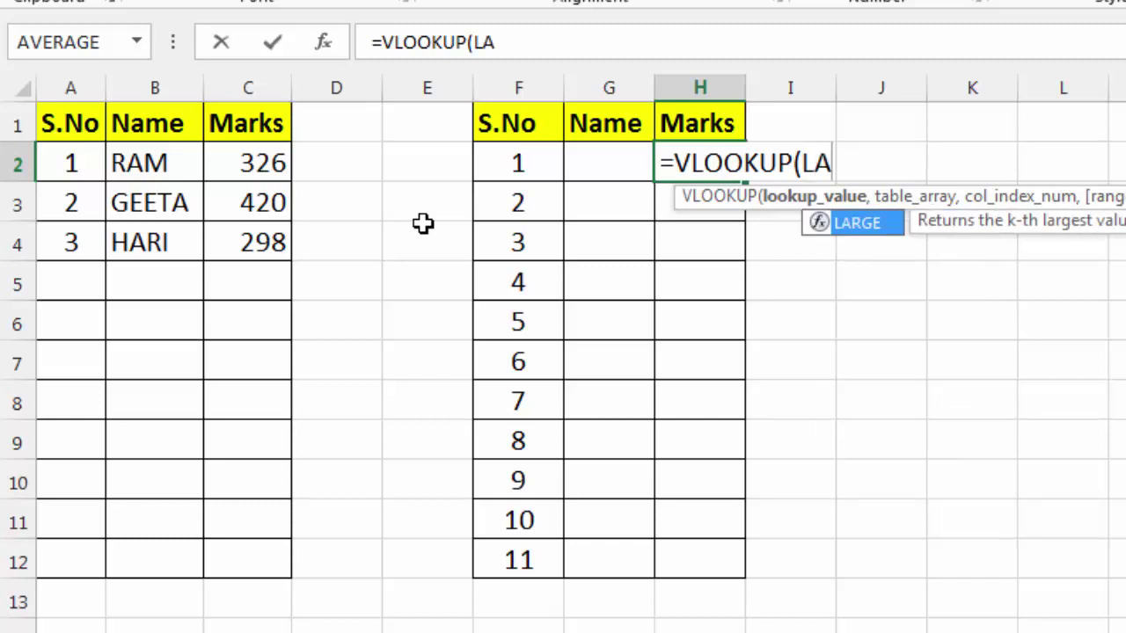
pyautogui.write('RGE')
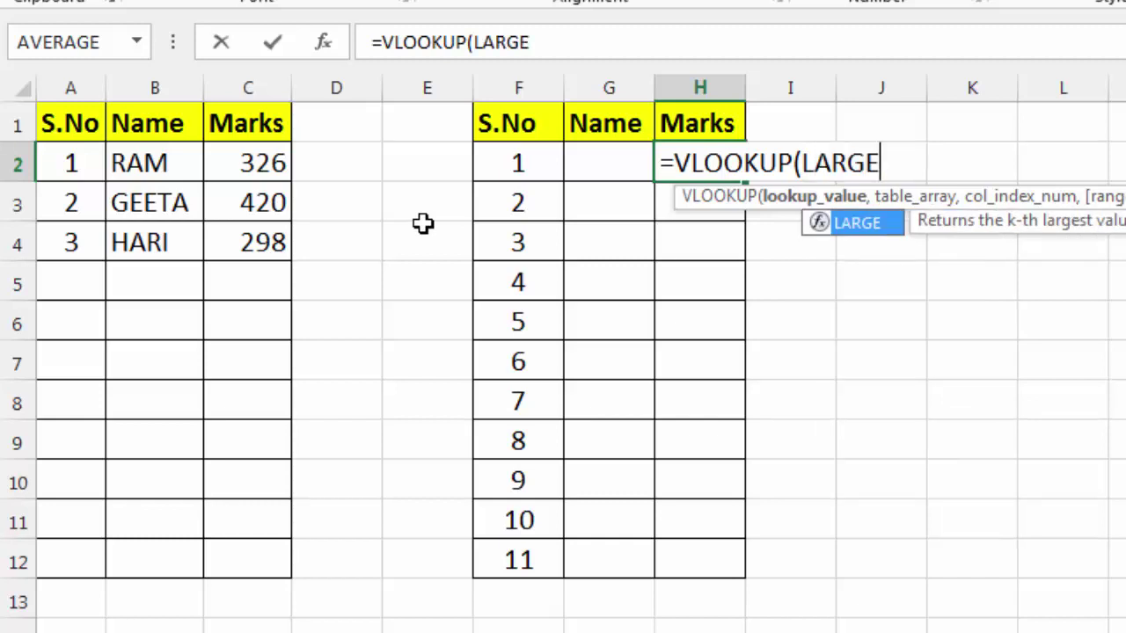
pyautogui.write('(')
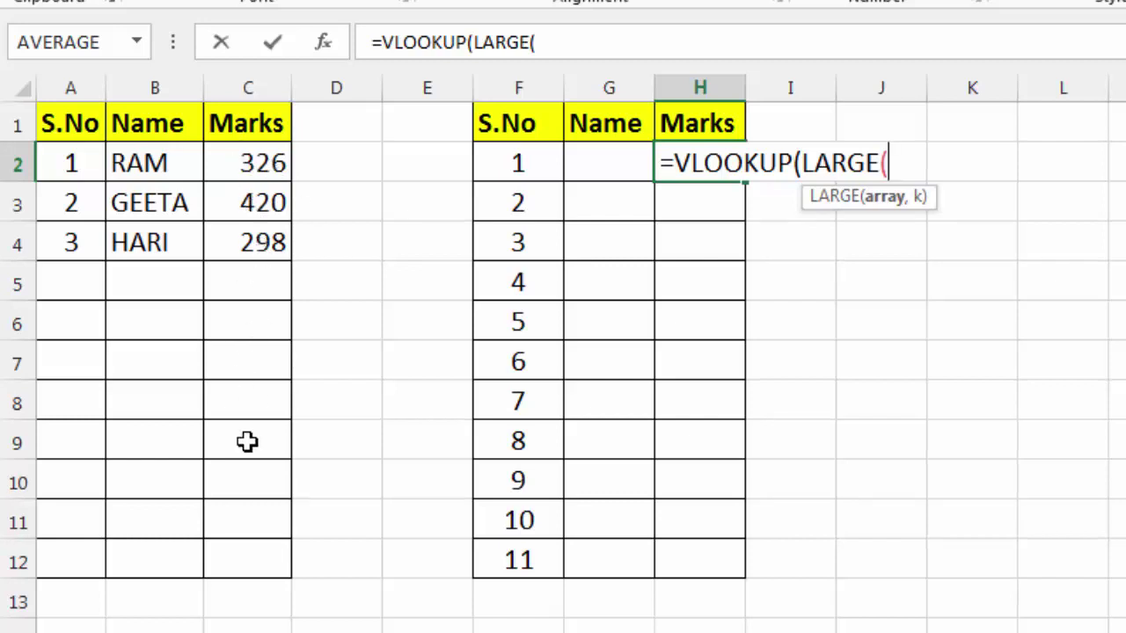
# Step: Finish H2 as =VLOOKUP(LARGE(C:C,A2),C:C,1,0), returning the top mark 420
pyautogui.click(248, 89)
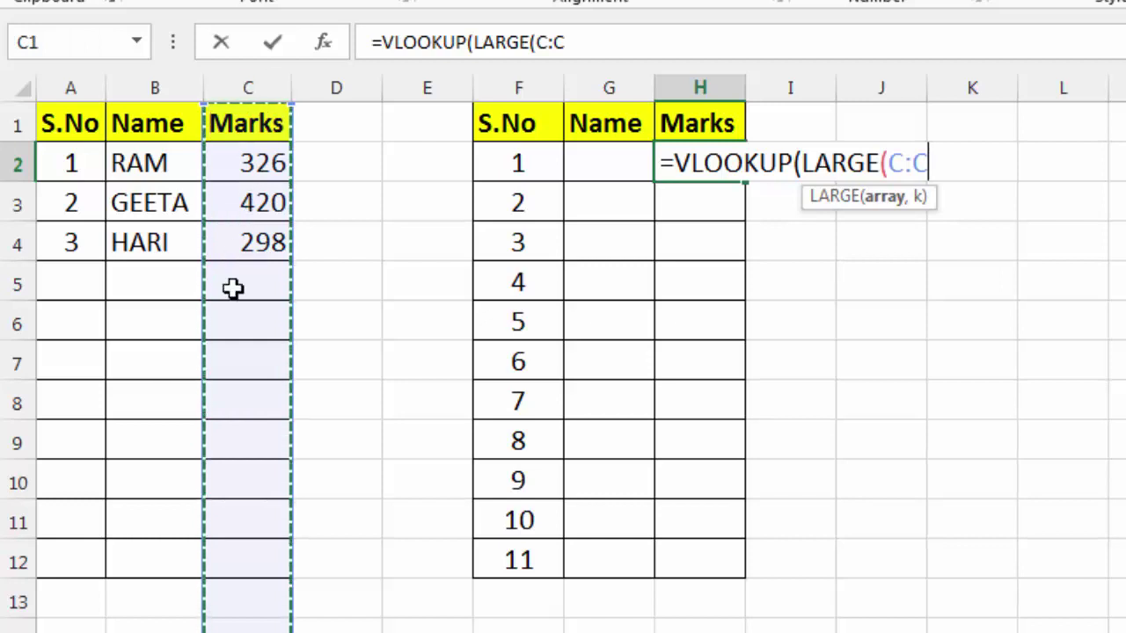
pyautogui.write(',')
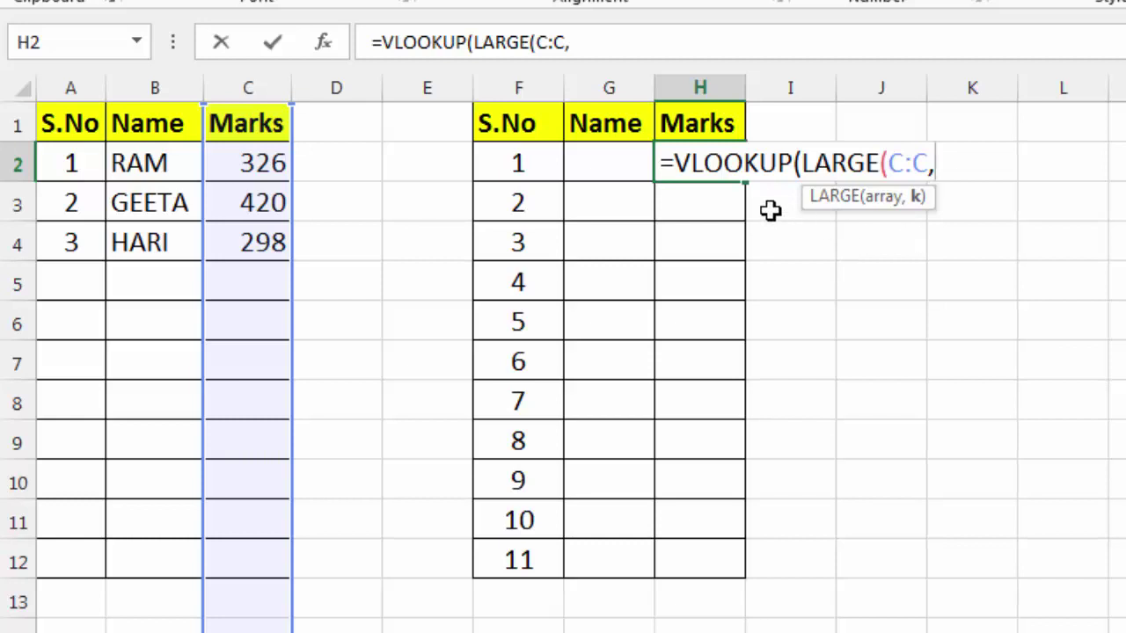
pyautogui.click(88, 162)
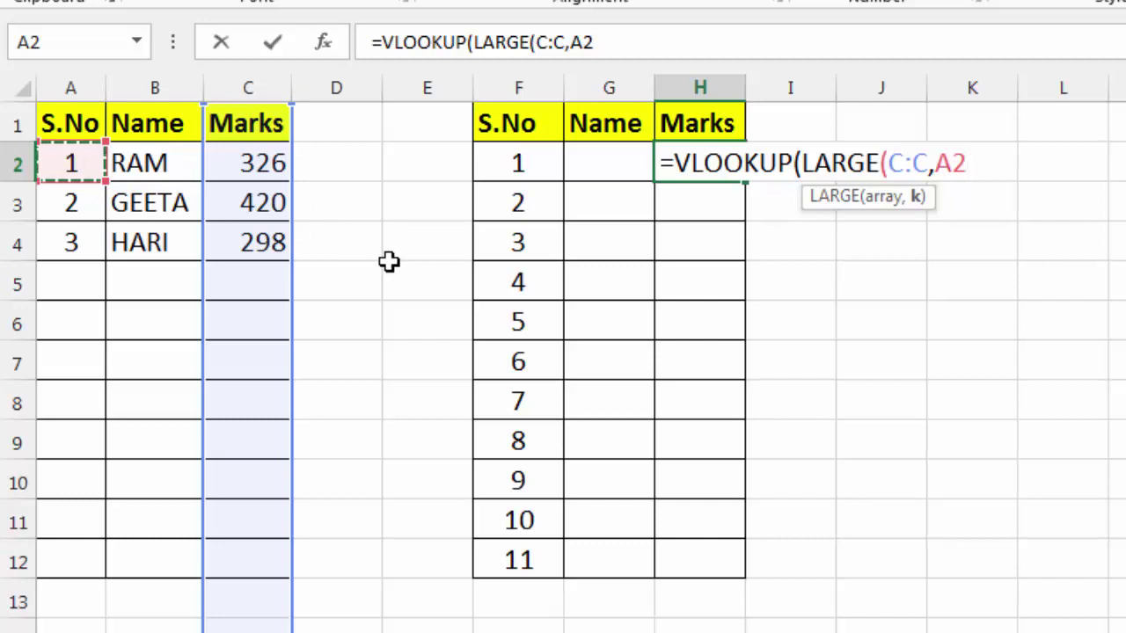
pyautogui.write('),')
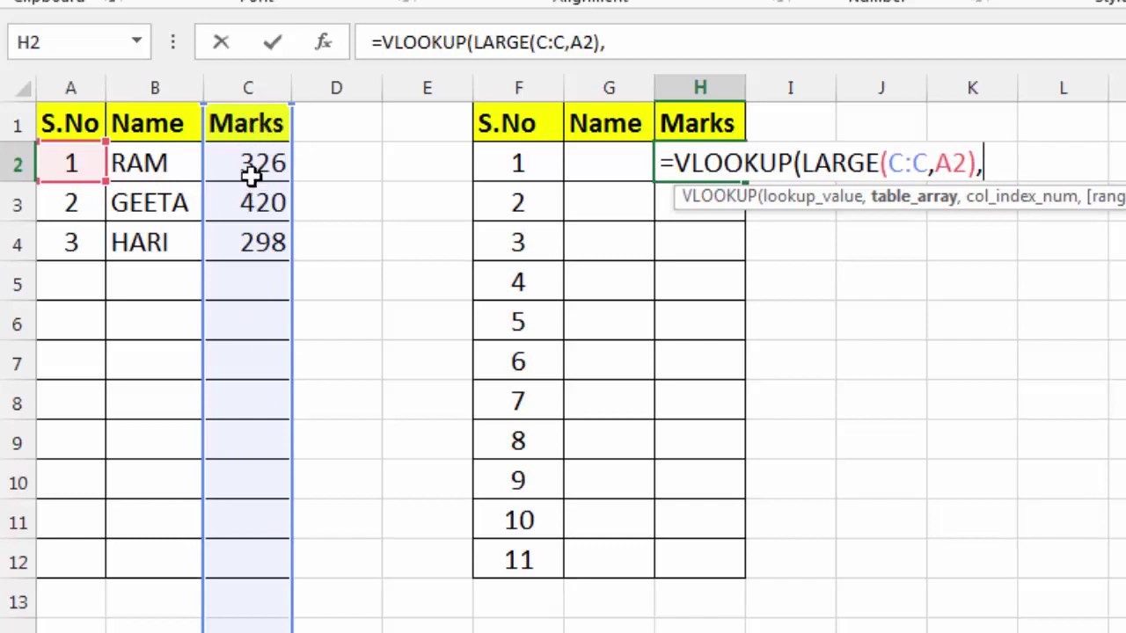
pyautogui.click(254, 77)
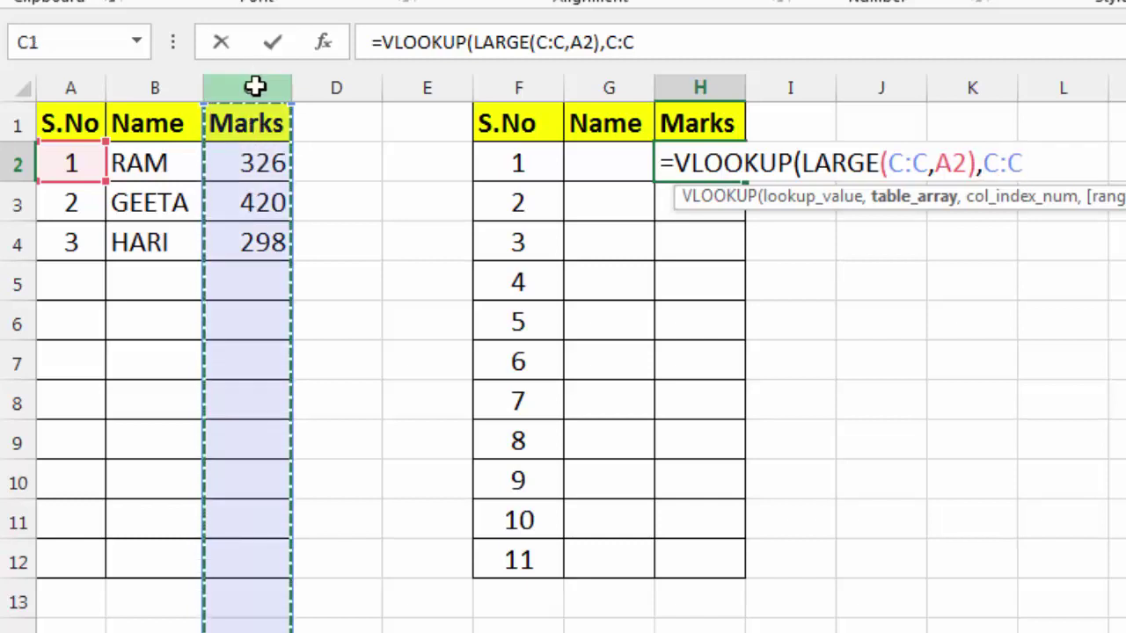
pyautogui.write(',')
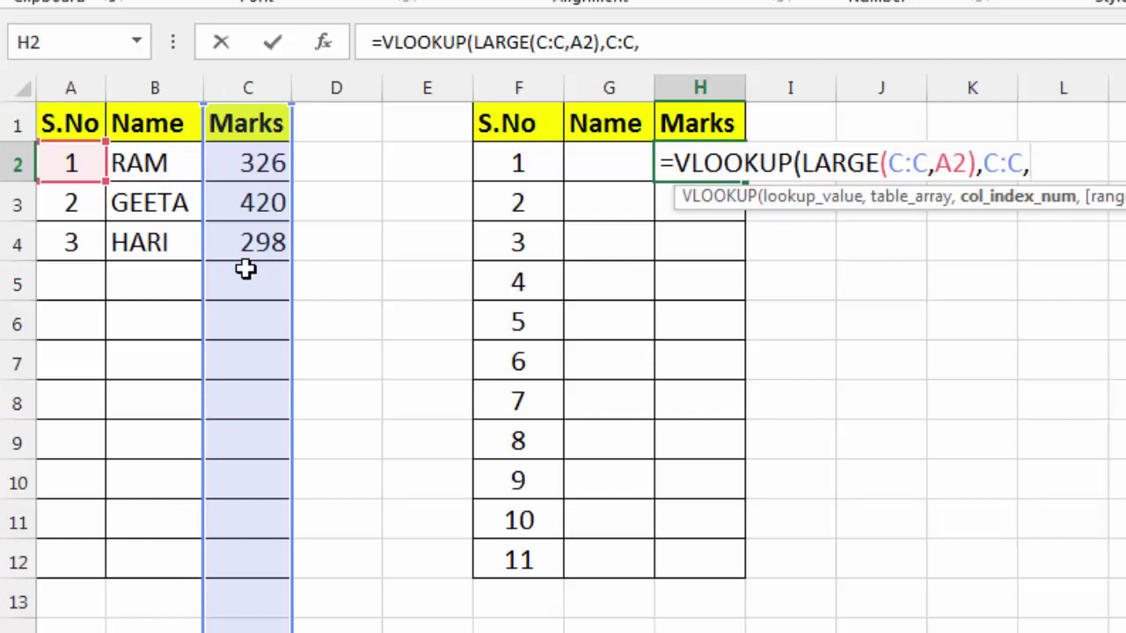
pyautogui.write('1,')
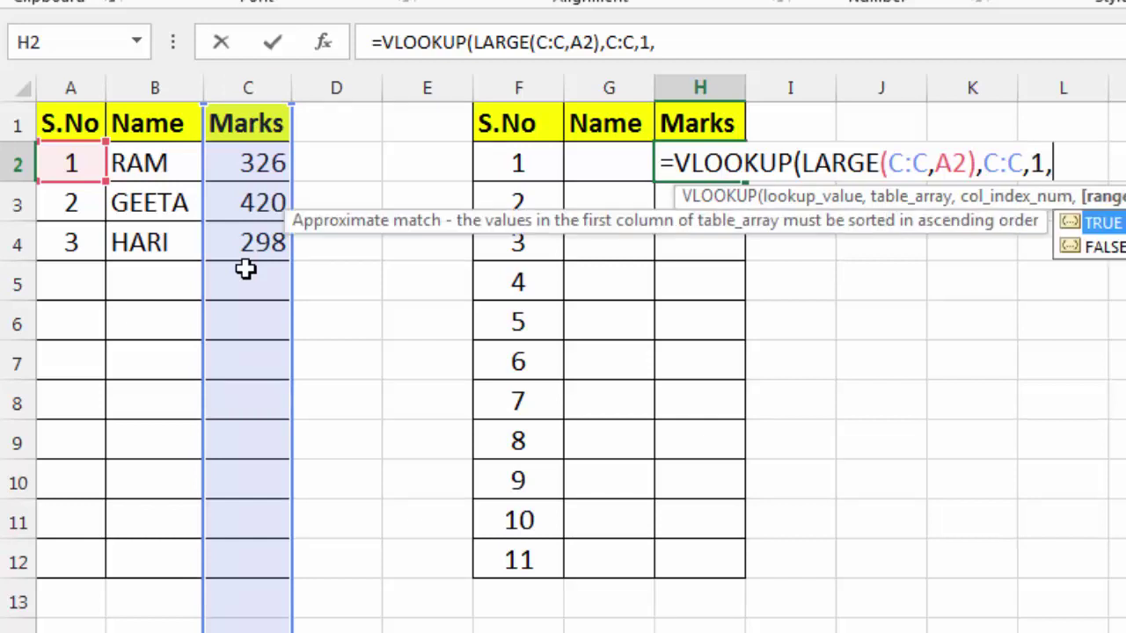
pyautogui.write('0')
pyautogui.write(')')
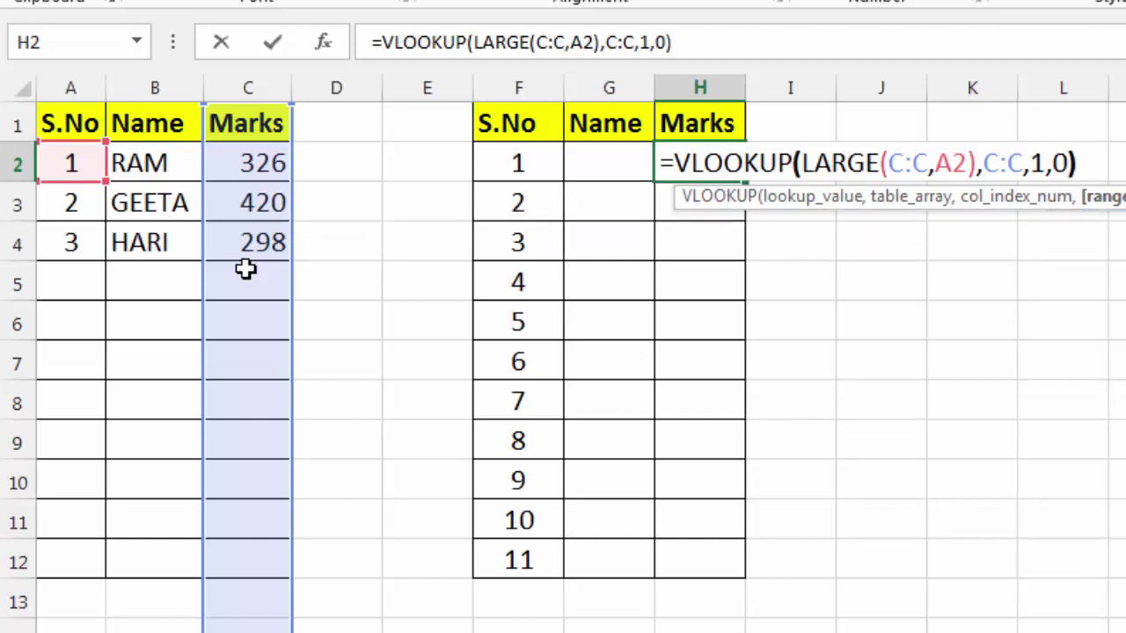
pyautogui.press('Return')
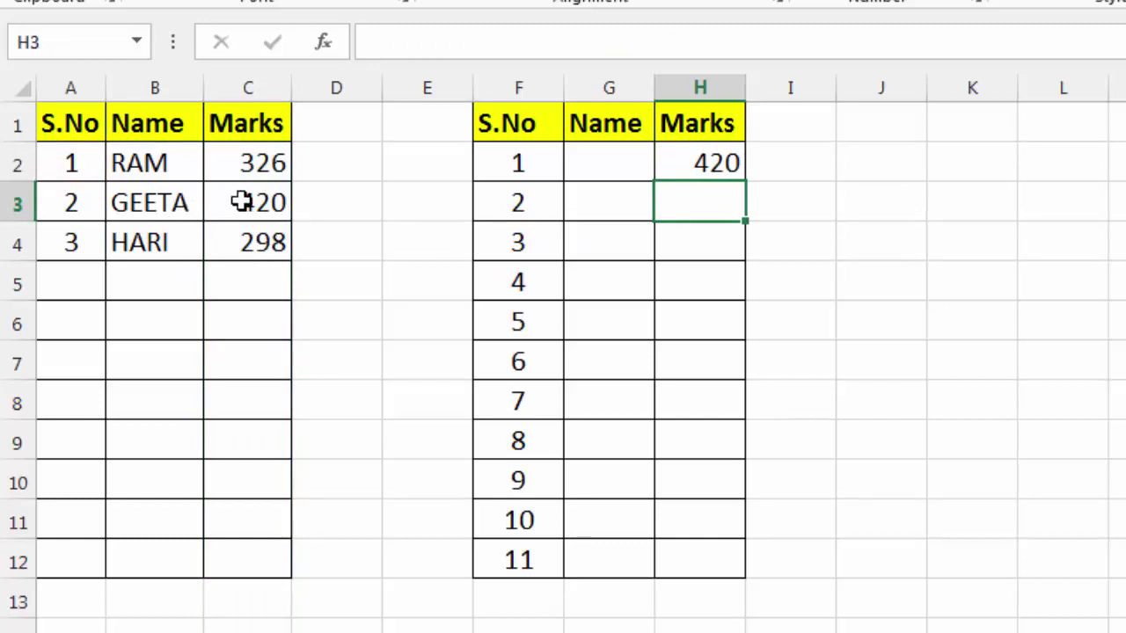
# Step: Fill the H2 marks formula down to H12, giving 420, 326, 298, then errors
pyautogui.click(728, 163)
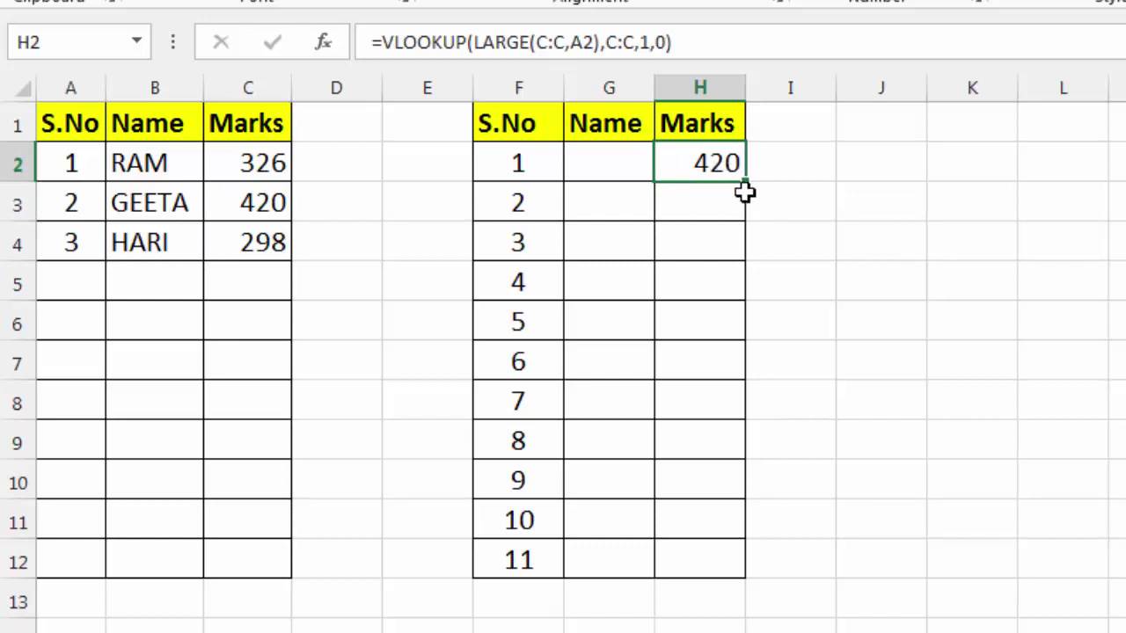
pyautogui.moveTo(744, 184)
pyautogui.mouseDown()
pyautogui.moveTo(760, 582)
pyautogui.moveTo(753, 543)
pyautogui.mouseUp()
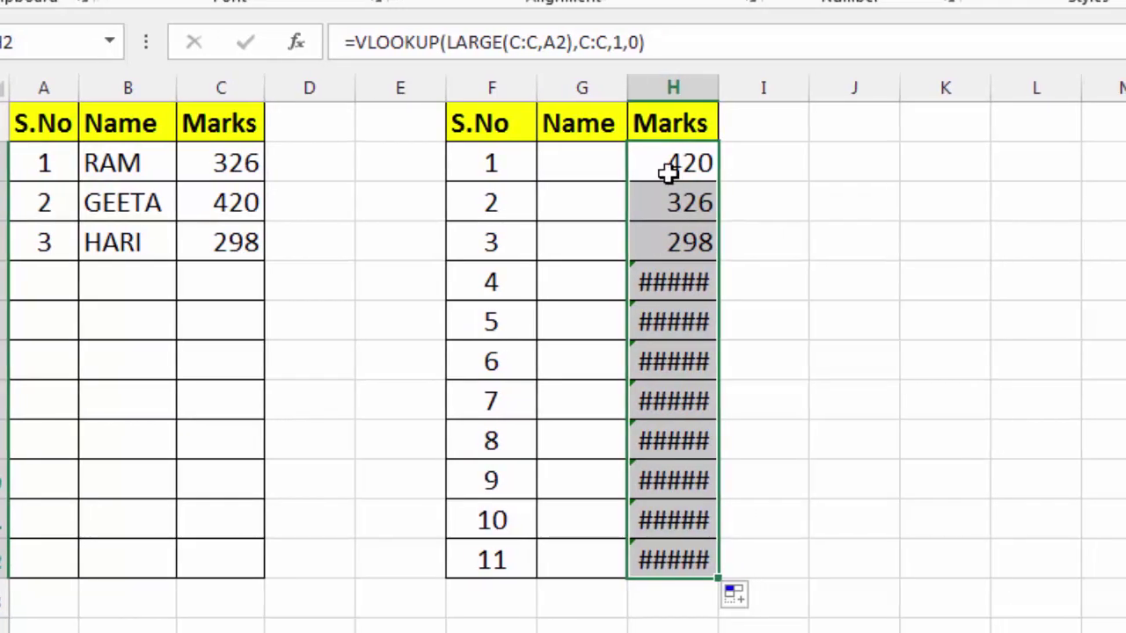
pyautogui.click(669, 182)
# Step: Rewrite H2 as =IFERROR(VLOOKUP(LARGE(C:C,A2),C:C,1,0),"")
pyautogui.press('F2')
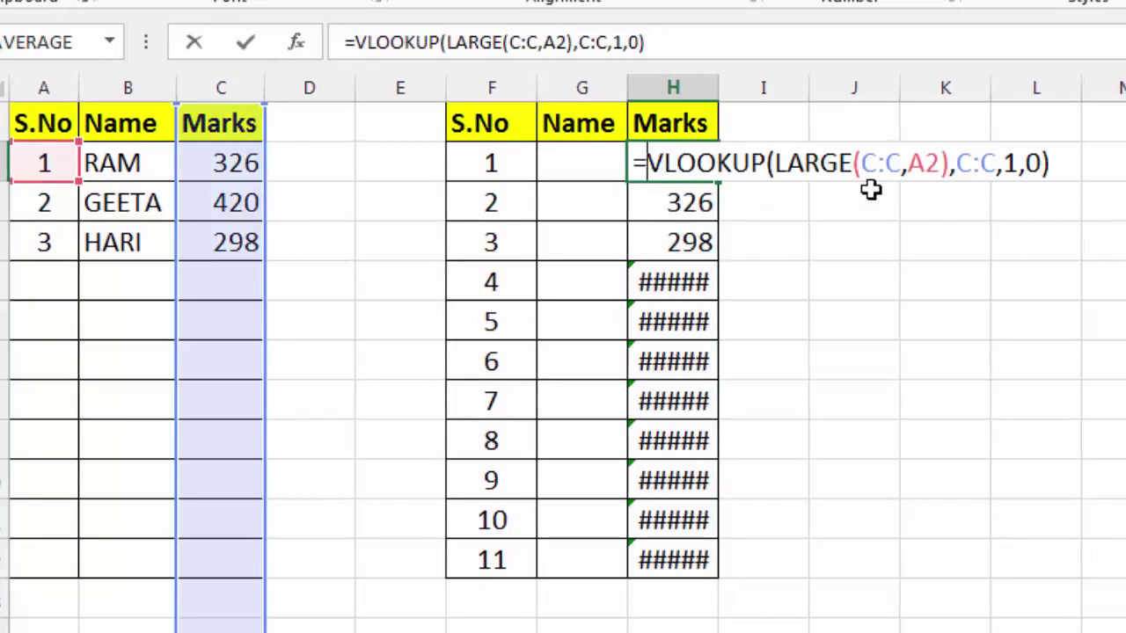
pyautogui.write('IFER')
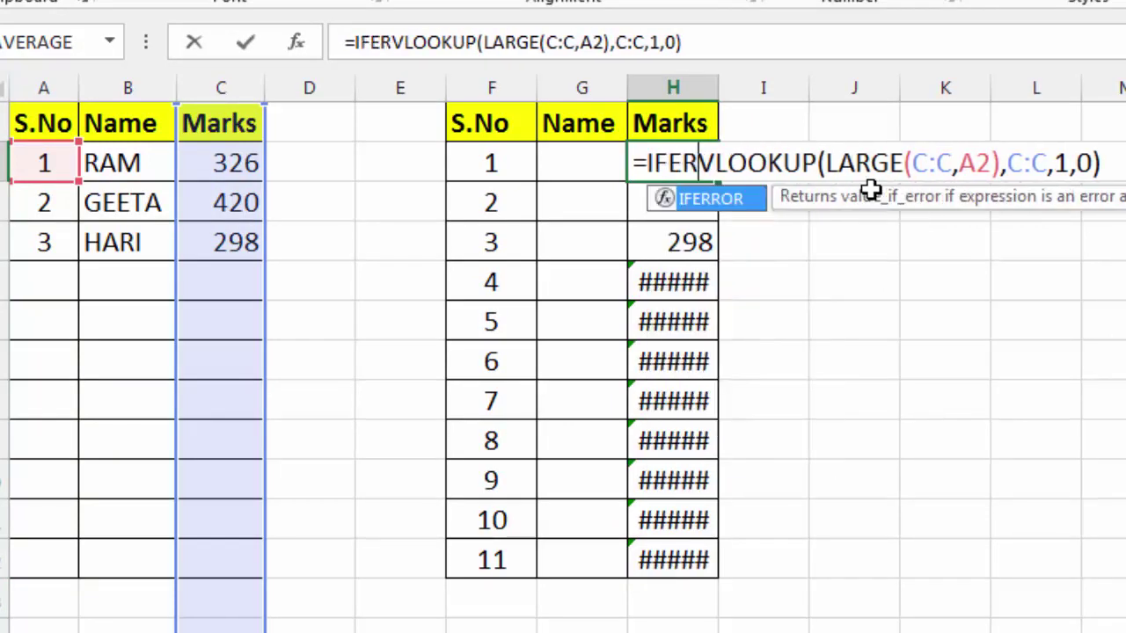
pyautogui.write('ROR(')
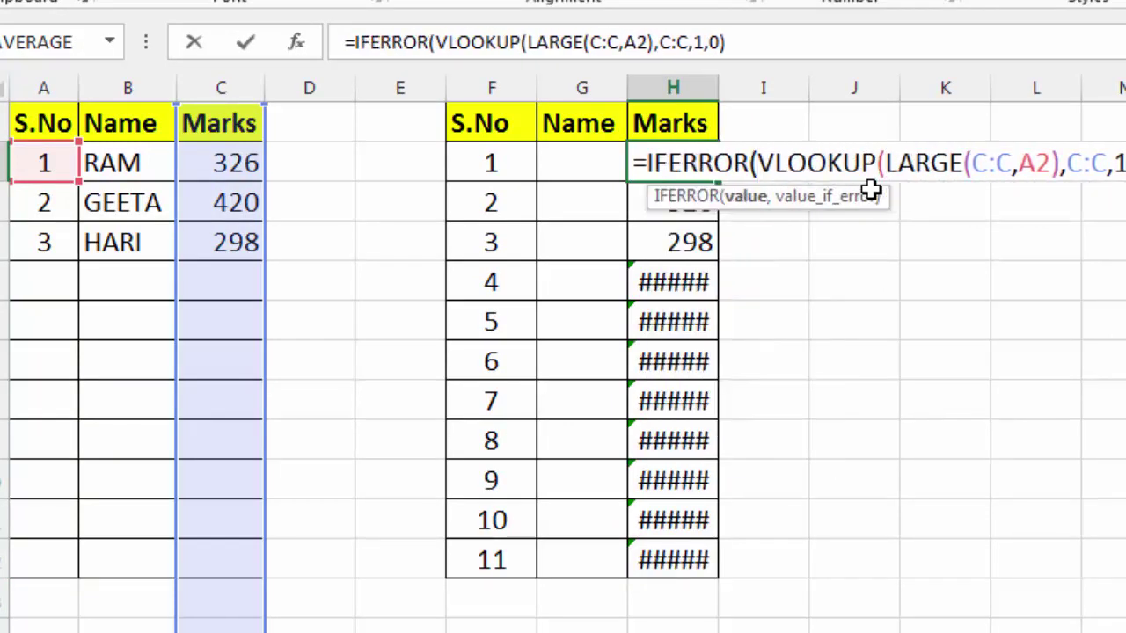
pyautogui.write('N2')
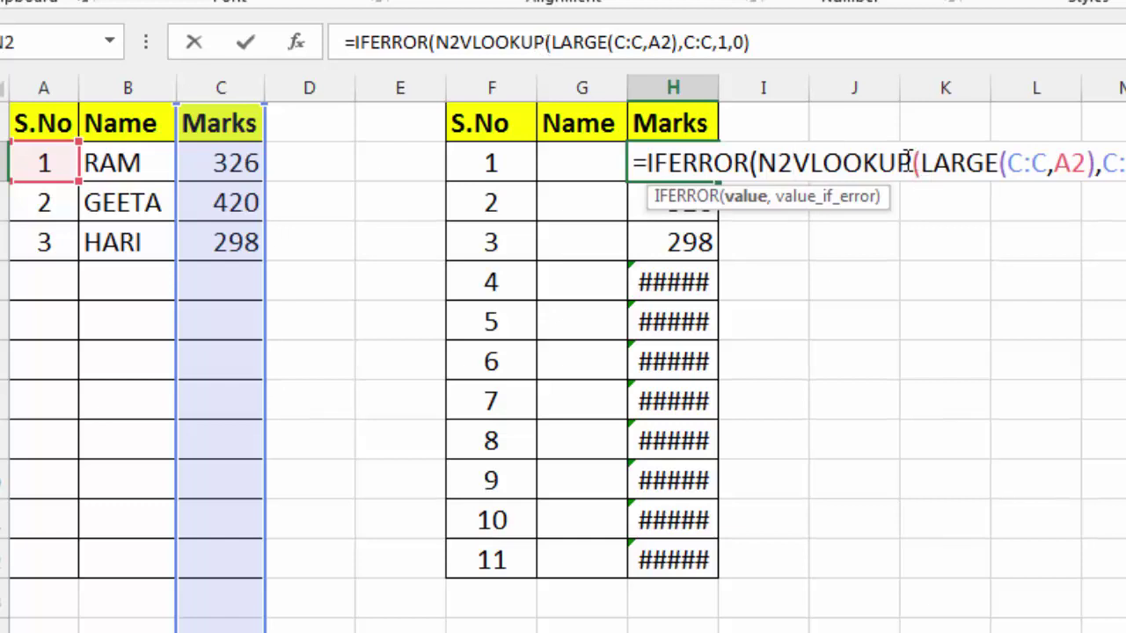
pyautogui.click(793, 163)
pyautogui.press('BackSpace')
pyautogui.press('BackSpace')
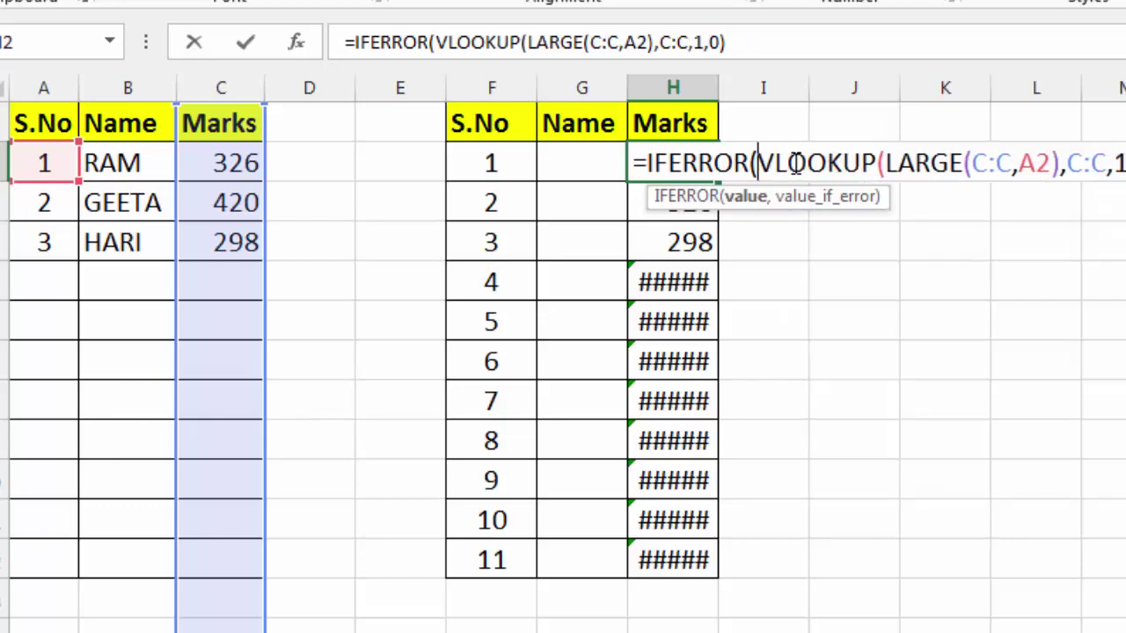
pyautogui.click(765, 42)
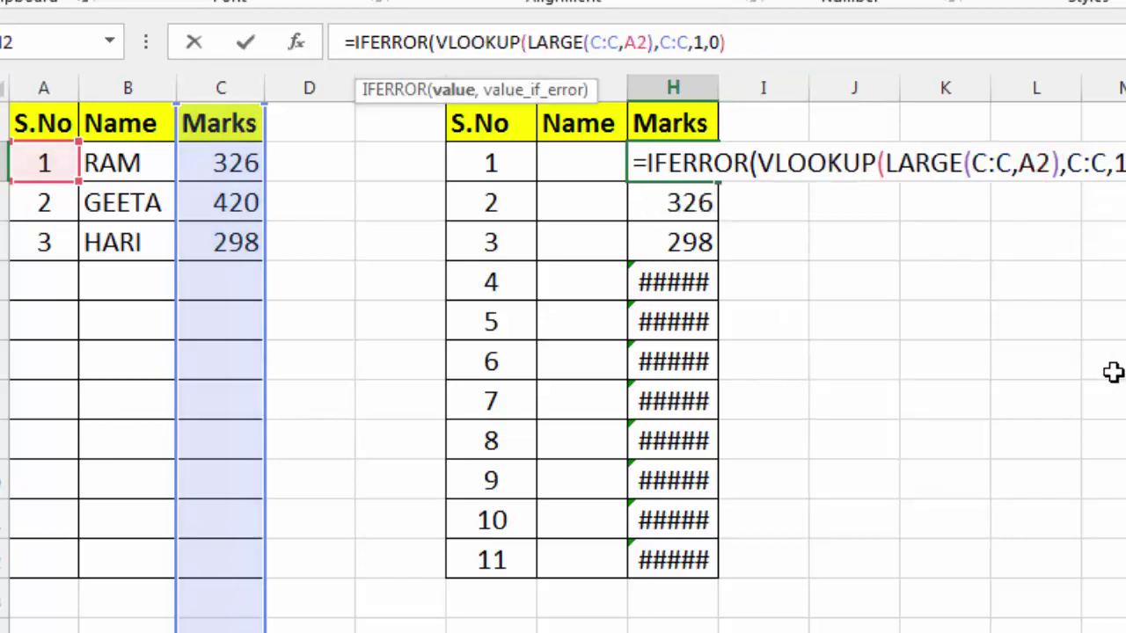
pyautogui.write(',')
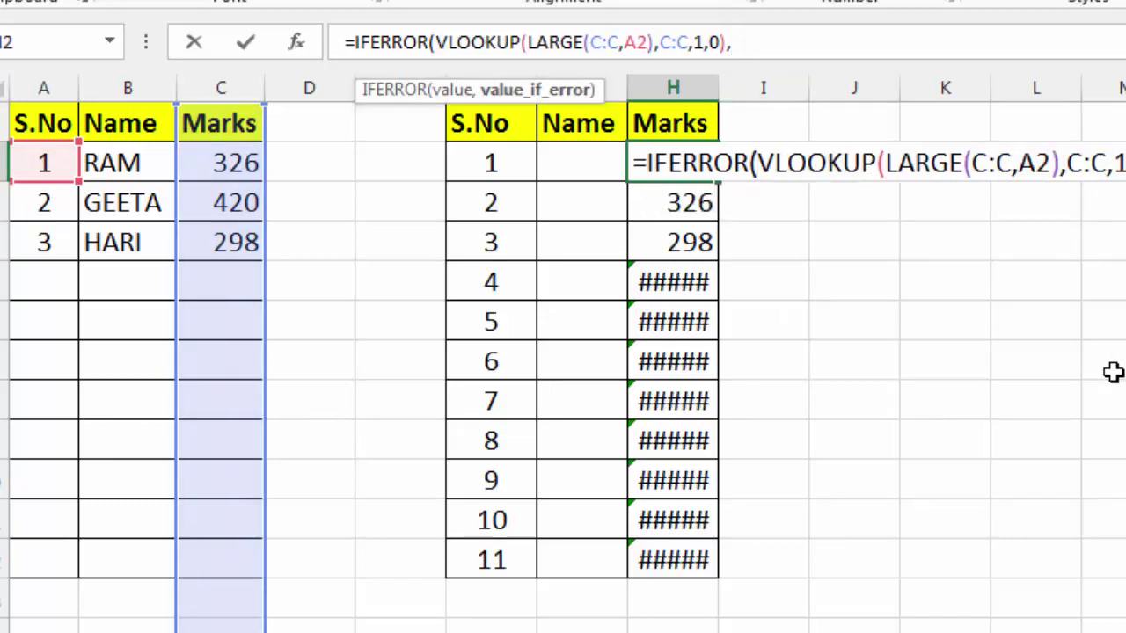
pyautogui.write('"")')
pyautogui.press('Return')
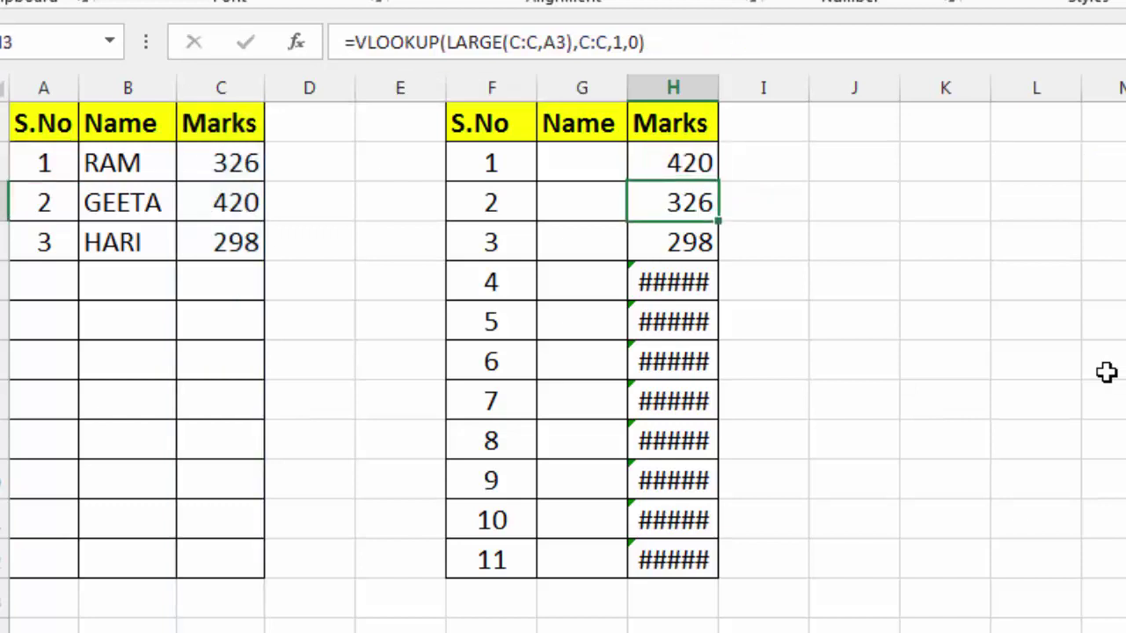
# Step: Fill the IFERROR marks formula down to H12 so extra rows show blank
pyautogui.click(701, 167)
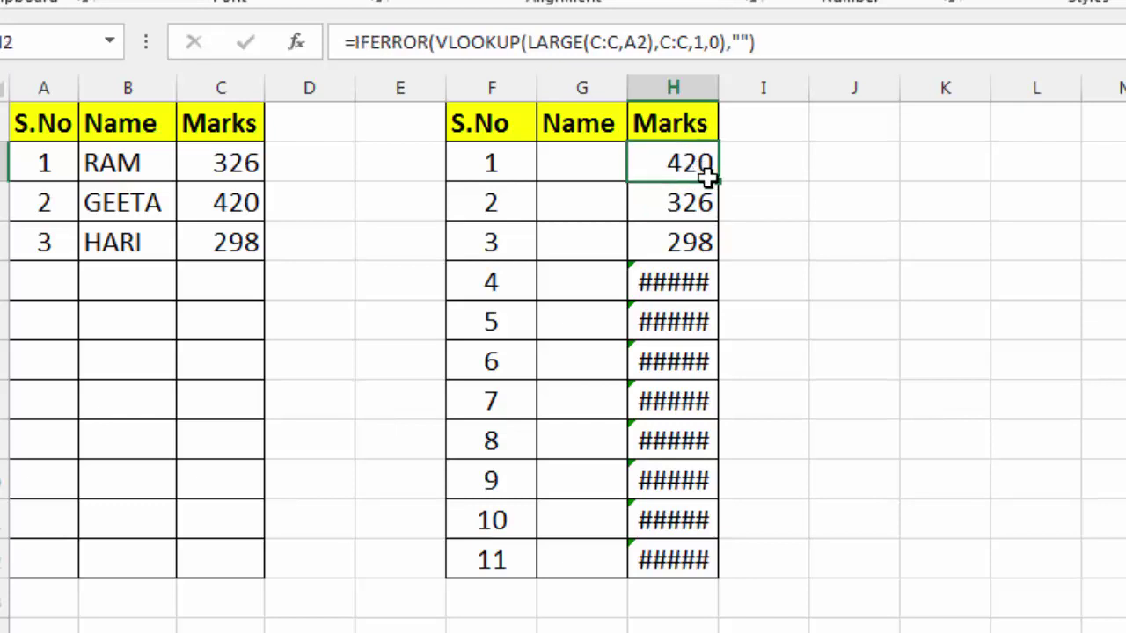
pyautogui.moveTo(718, 182); pyautogui.dragTo(721, 582)
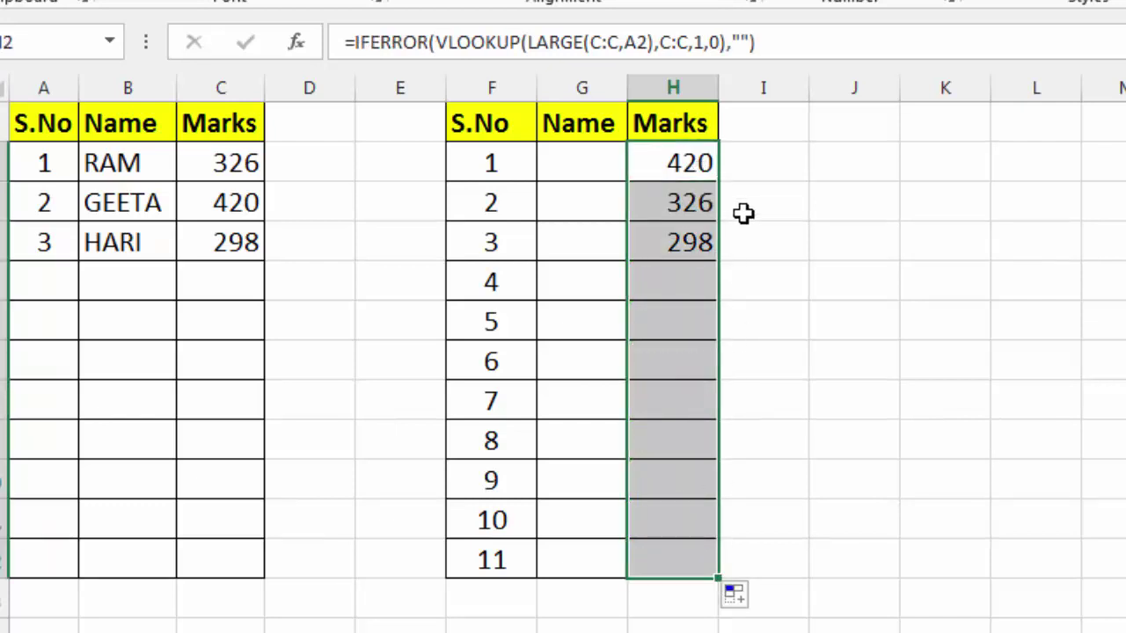
pyautogui.click(689, 158)
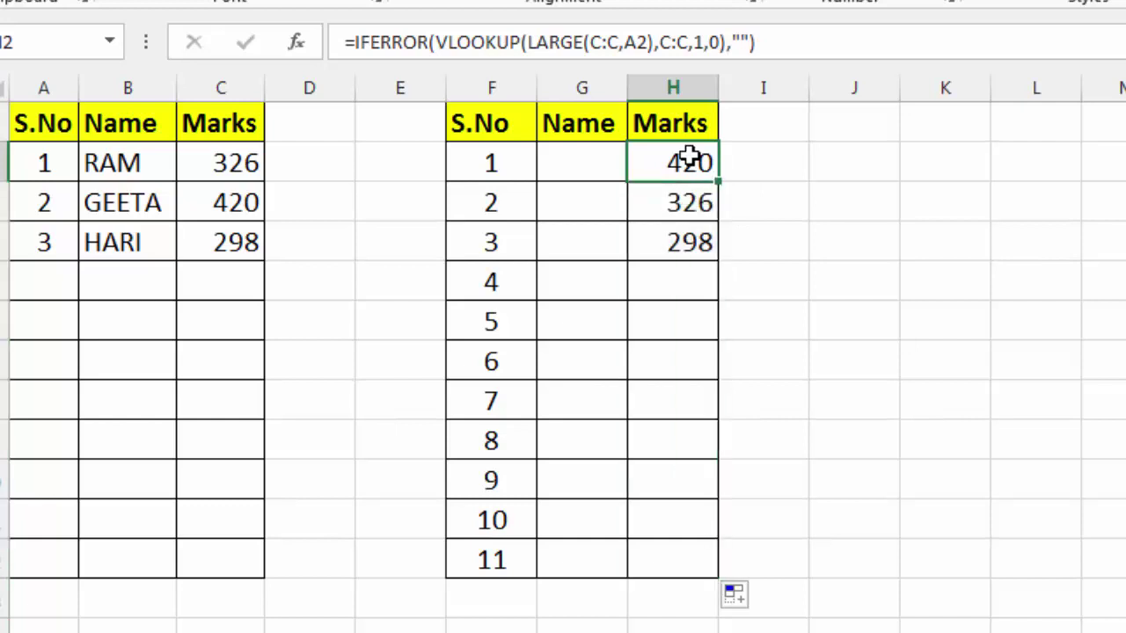
# Step: Enter =INDEX(B:B,MATCH(H2,C:C,0)) in G2 to look up the name for each mark
pyautogui.click(583, 156)
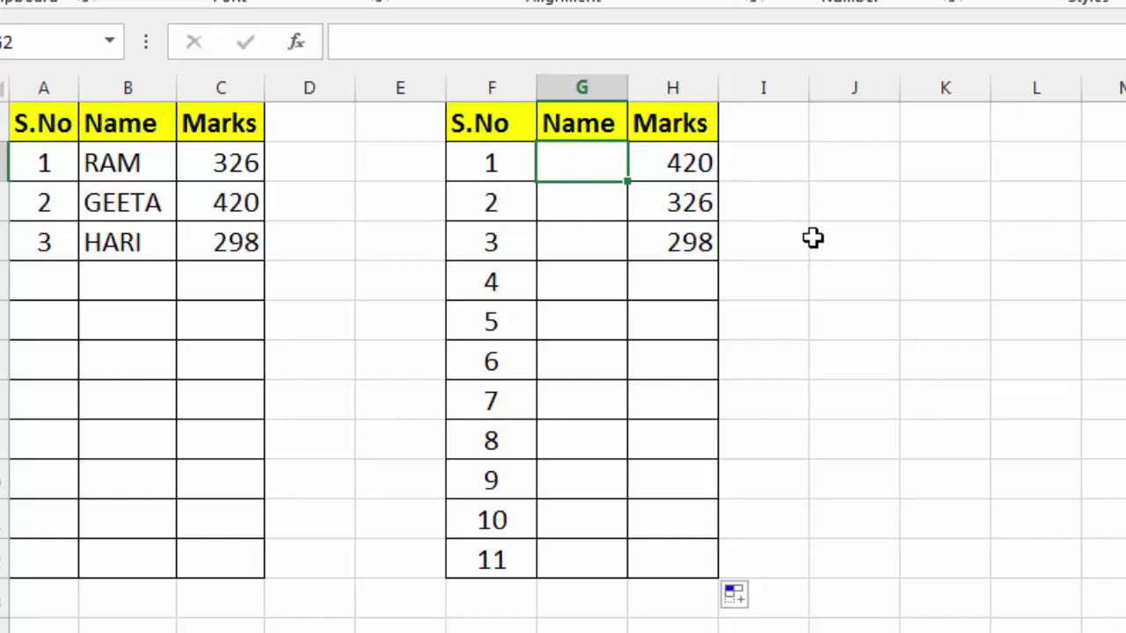
pyautogui.write('=IND')
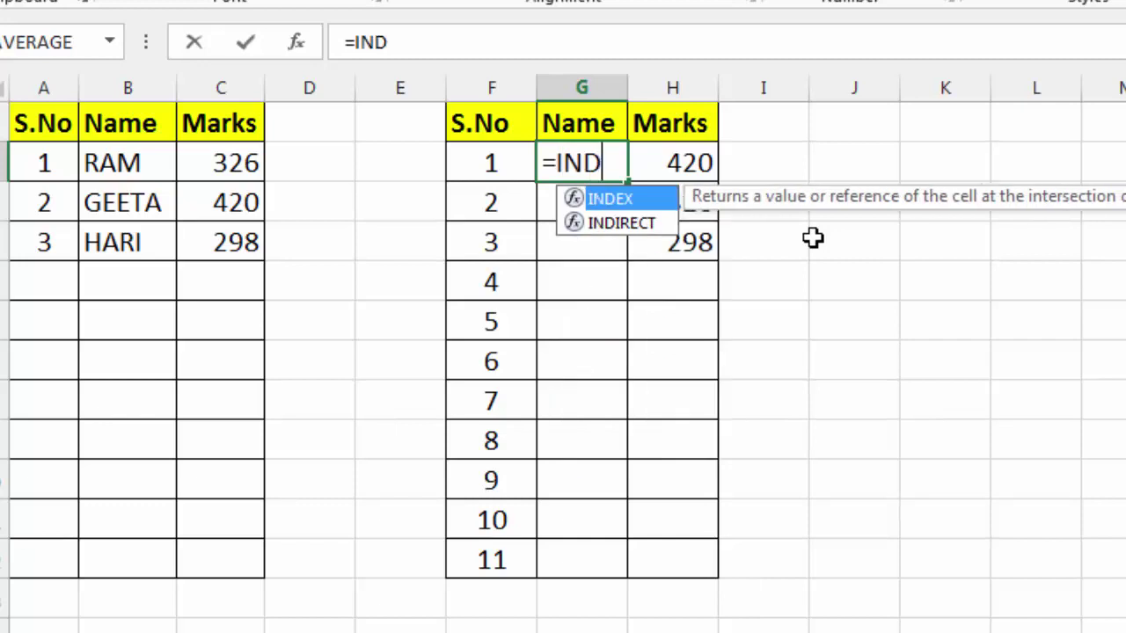
pyautogui.write('EX(')
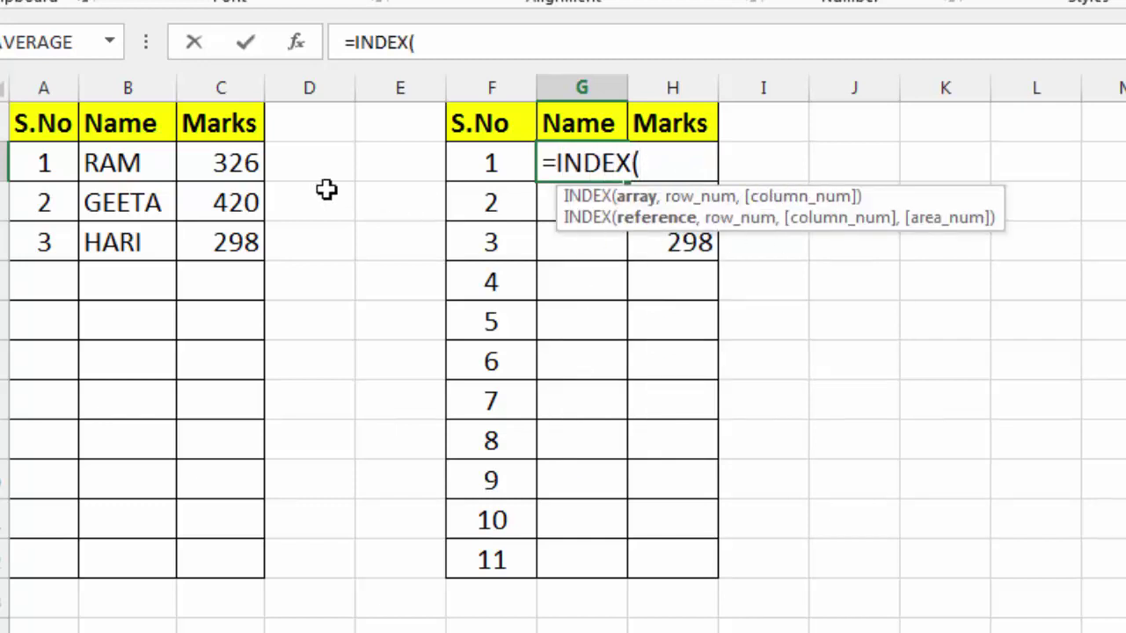
pyautogui.click(122, 86)
pyautogui.write(',')
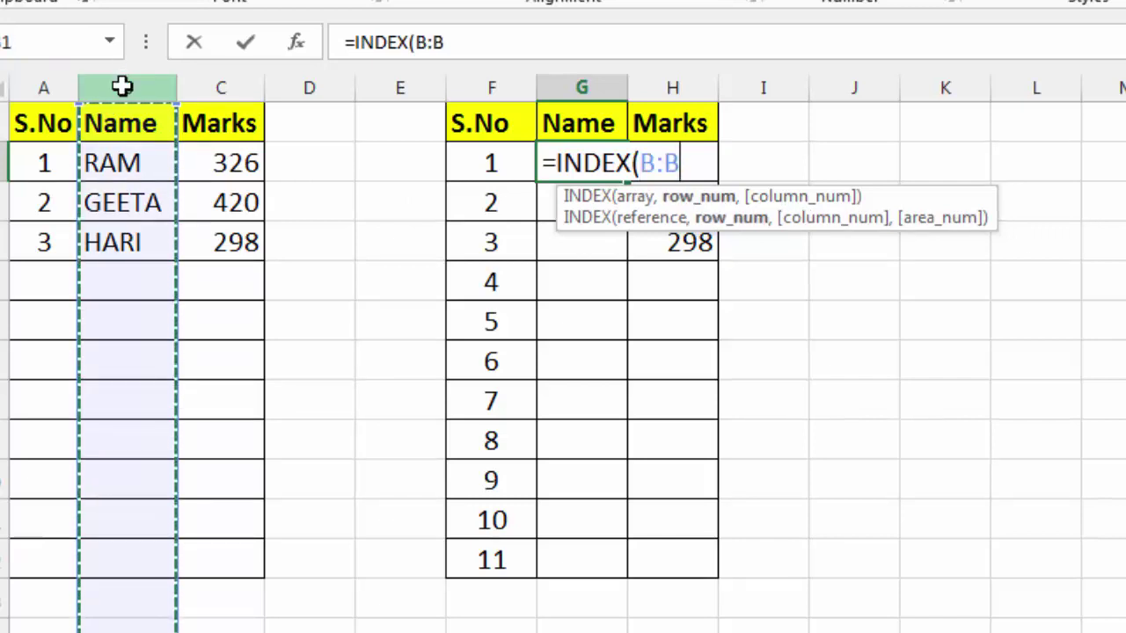
pyautogui.write('MATCH(')
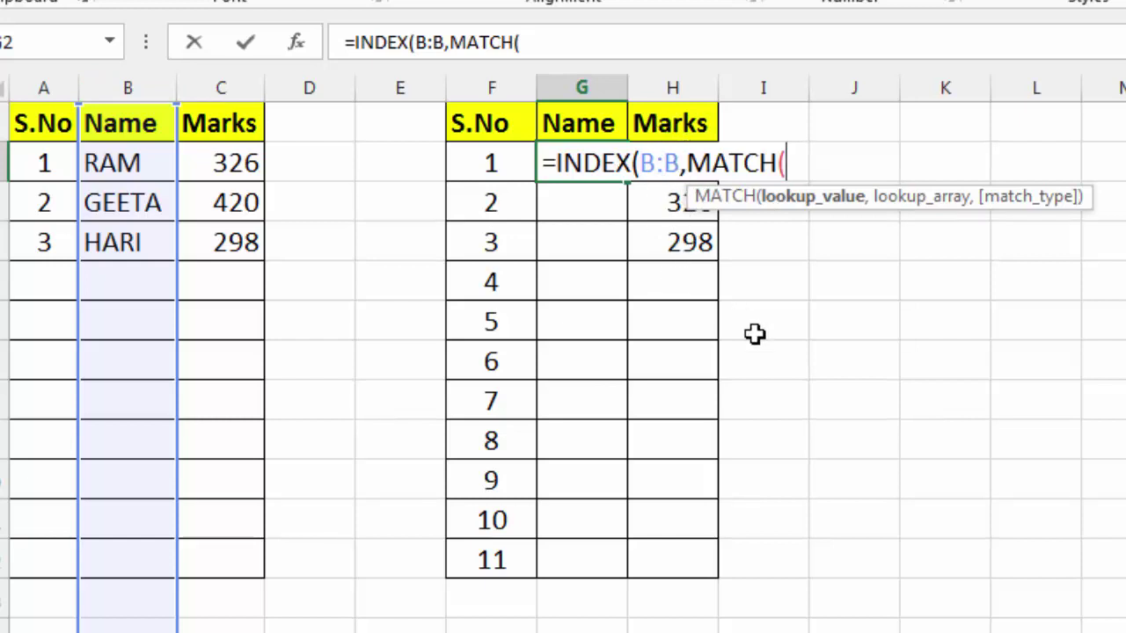
pyautogui.write('H2,')
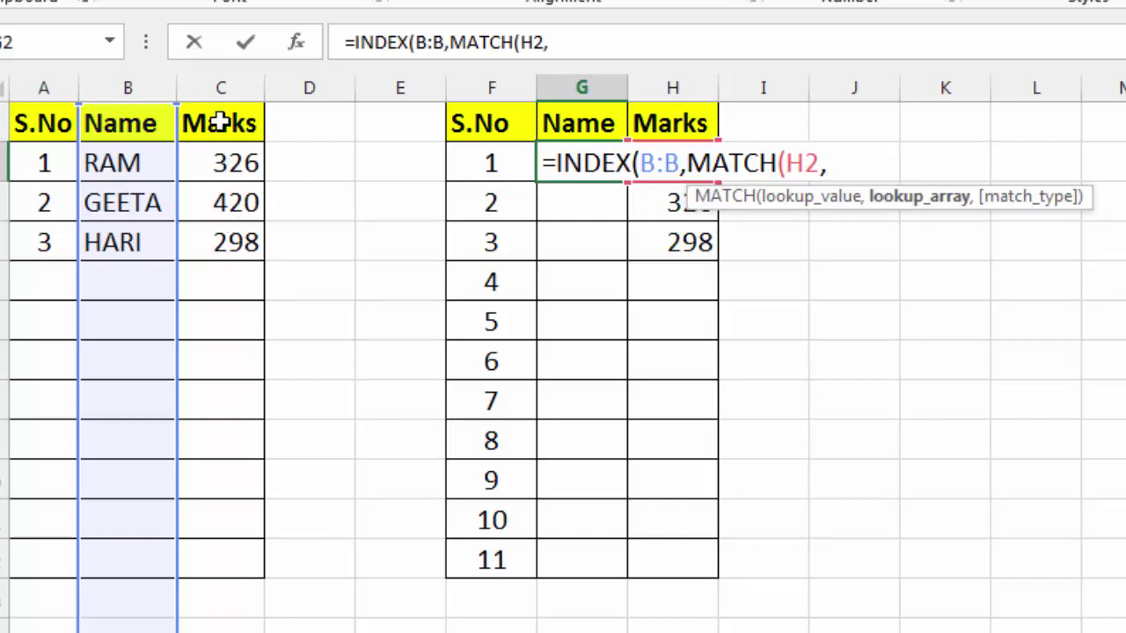
pyautogui.click(221, 88)
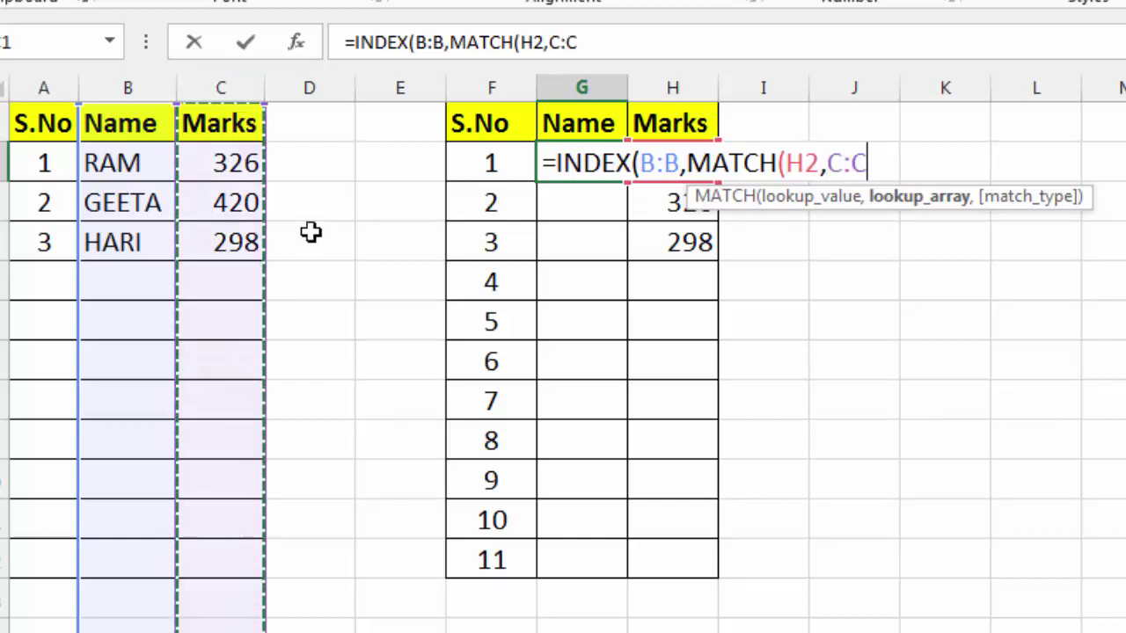
pyautogui.write(',0')
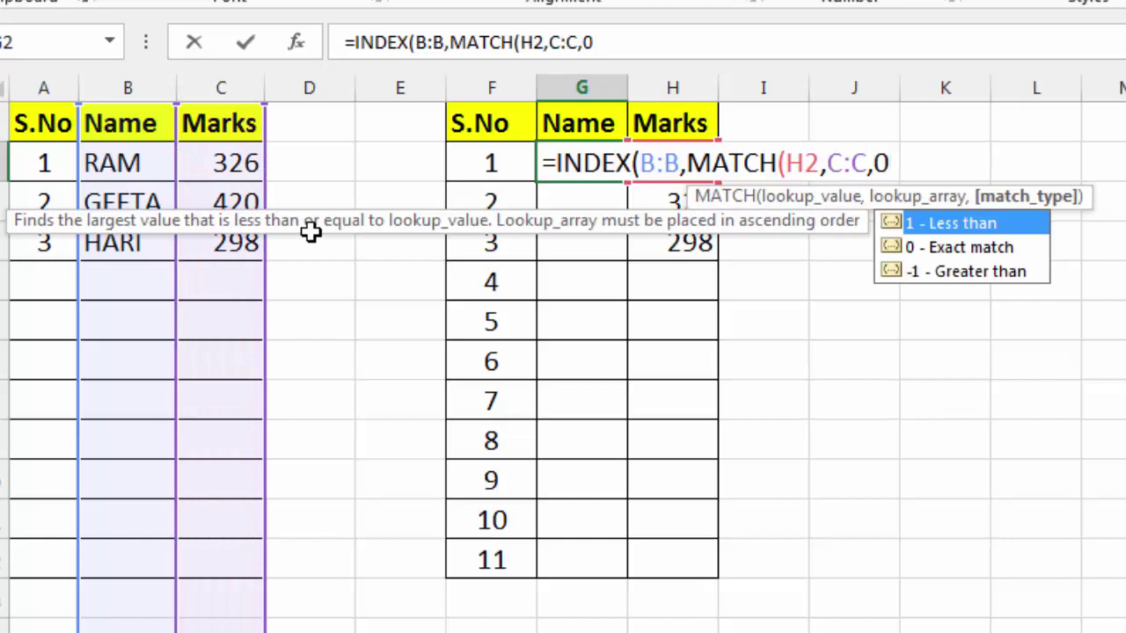
pyautogui.write('))')
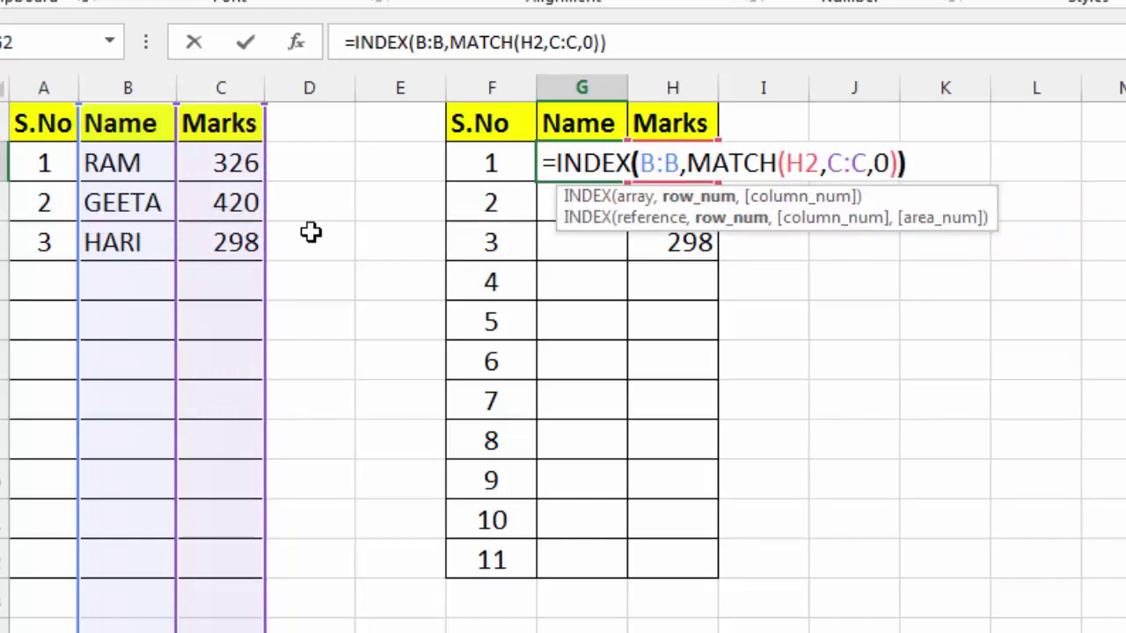
# Step: Wrap the G2 name formula in IFERROR(...,"") and commit it
pyautogui.click(563, 167)
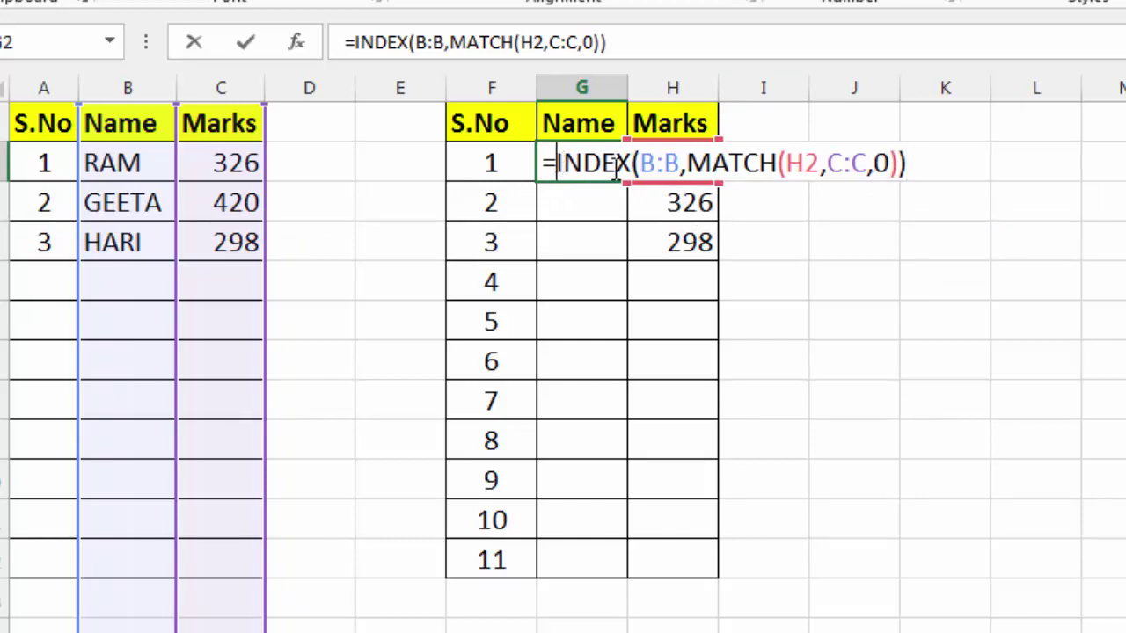
pyautogui.write('IFERROR(')
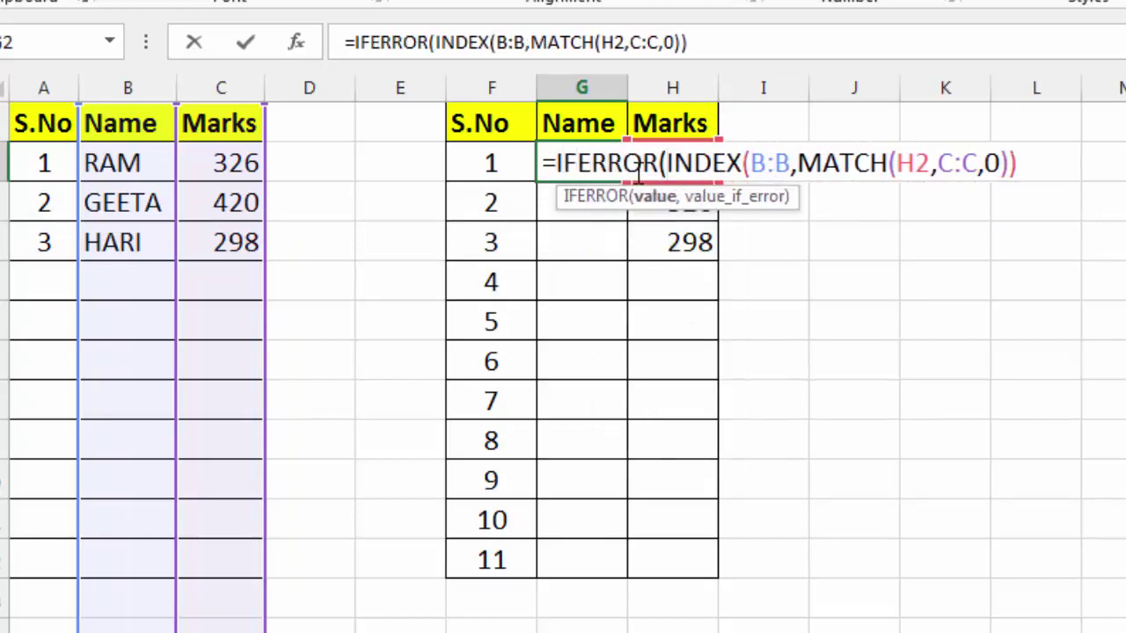
pyautogui.click(708, 42)
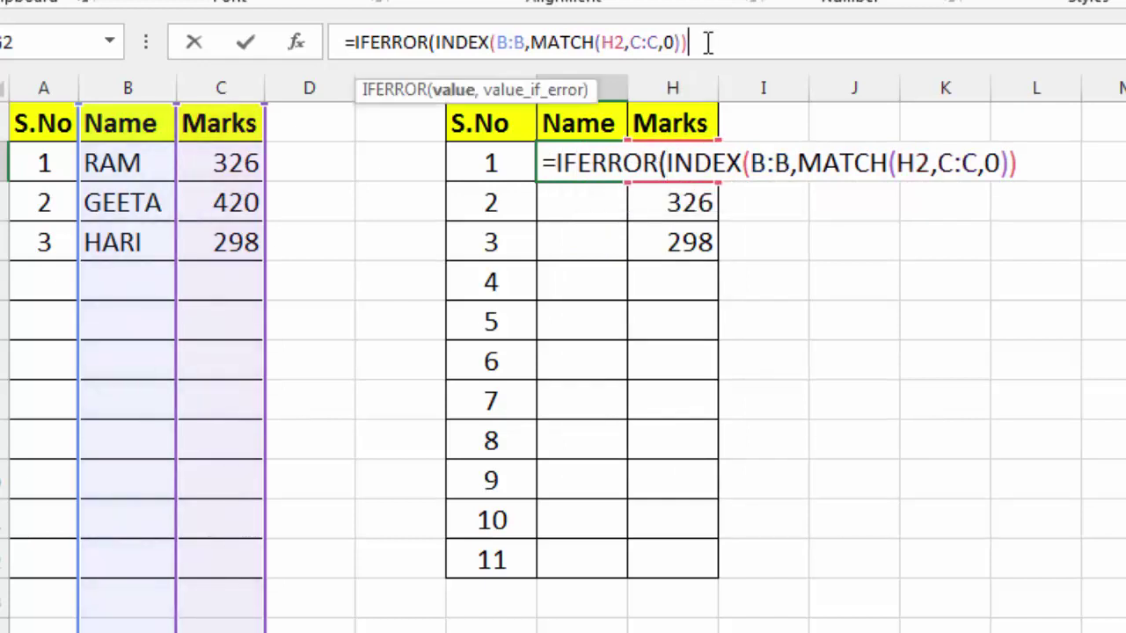
pyautogui.write(',"")')
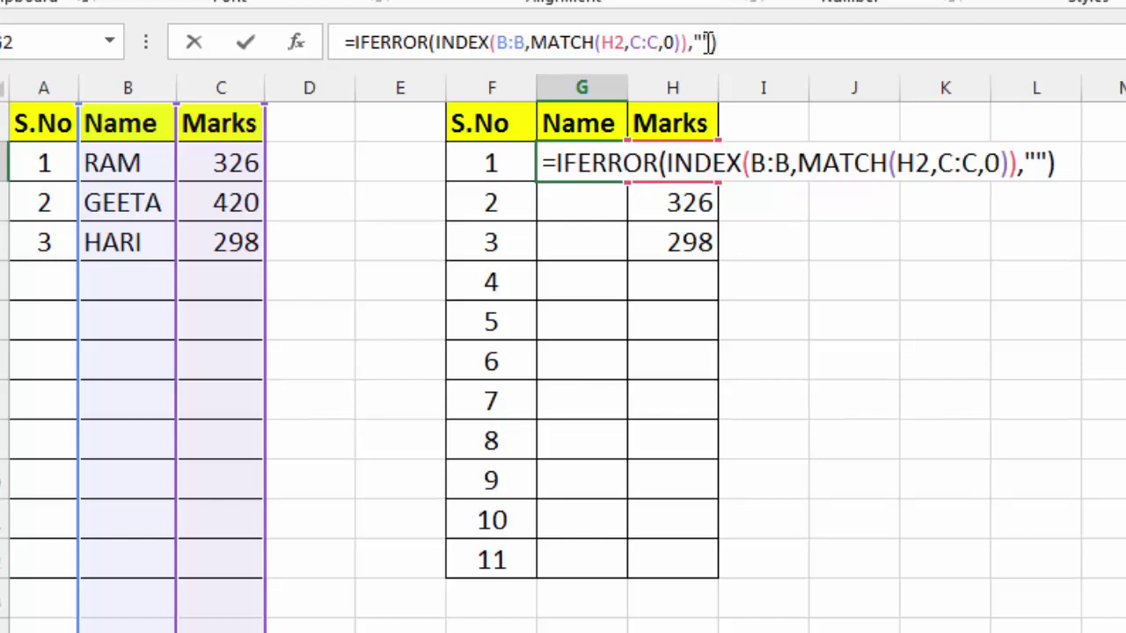
pyautogui.press('Return')
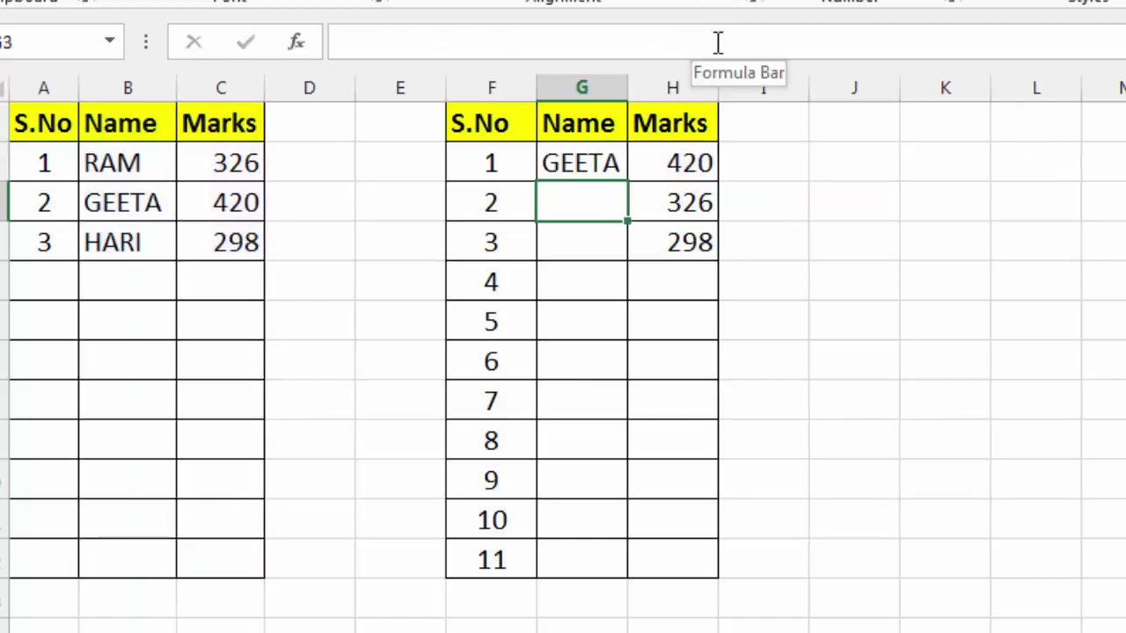
# Step: Fill the name formula down to G12, showing GEETA, RAM and HARI
pyautogui.click(589, 162)
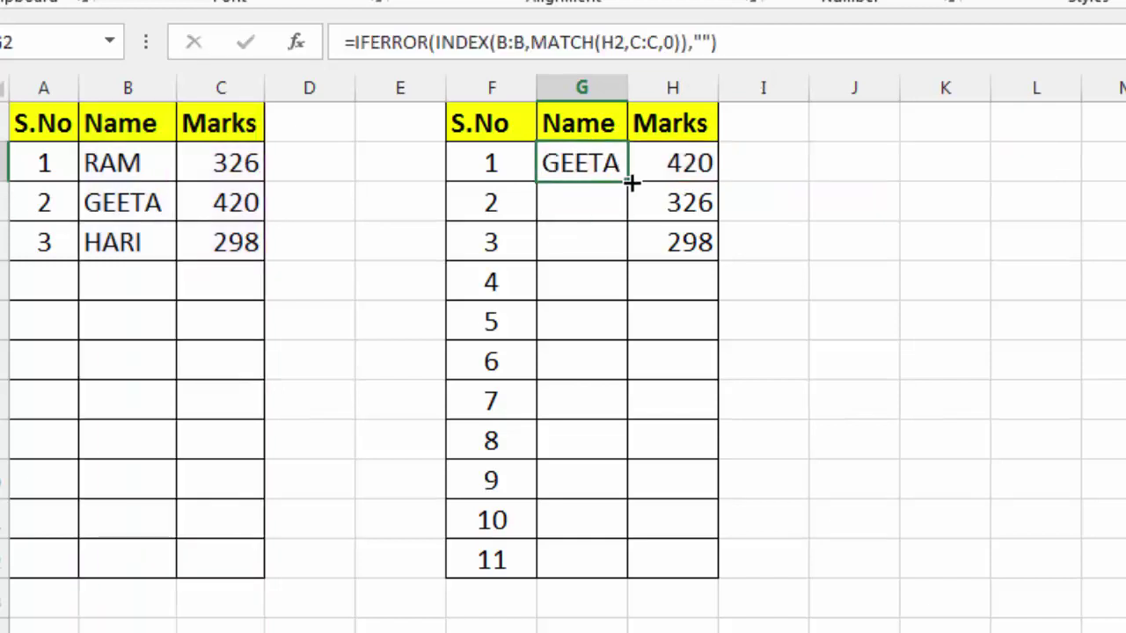
pyautogui.moveTo(632, 182); pyautogui.dragTo(641, 568)
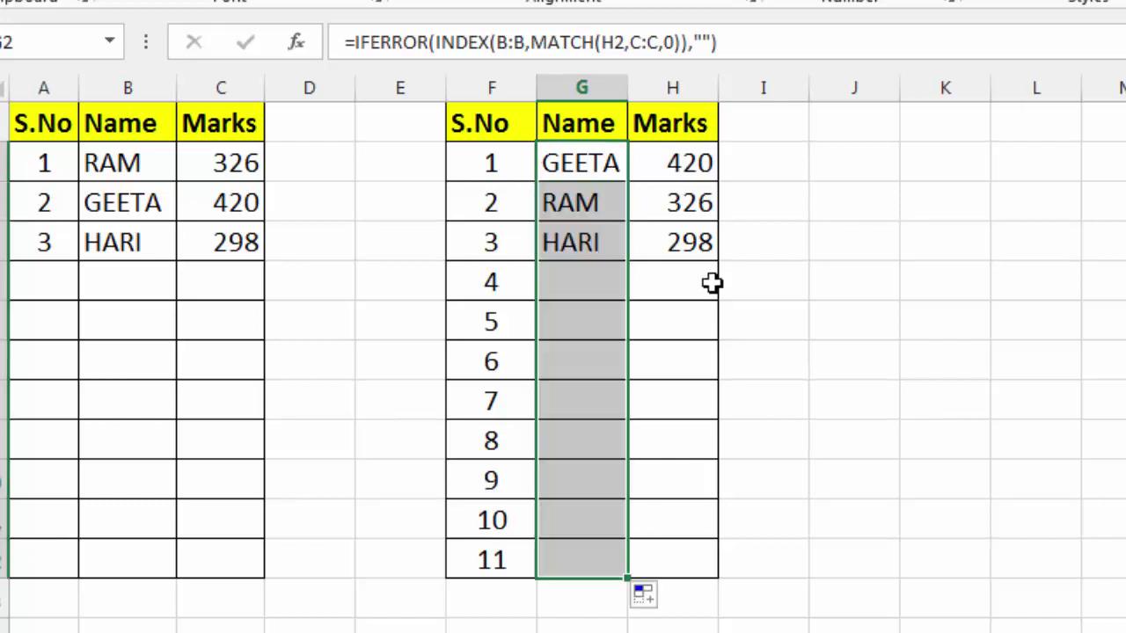
pyautogui.moveTo(703, 317); pyautogui.dragTo(686, 279)
# Step: Add row 5 with s.no 4, name GOPAL and marks 456
pyautogui.click(68, 272)
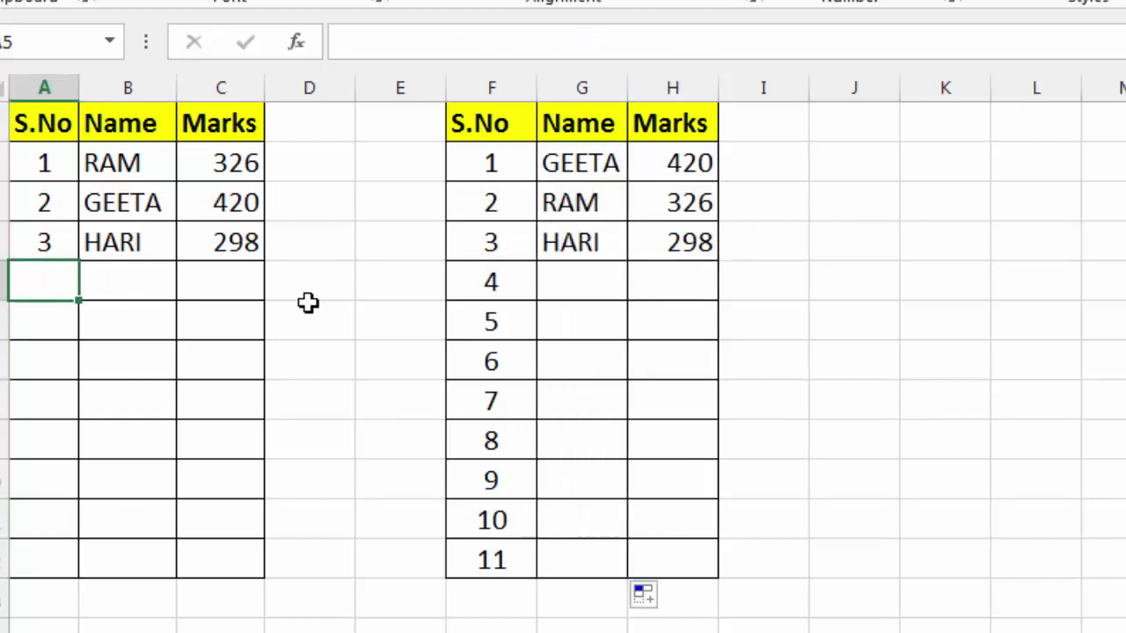
pyautogui.write('4')
pyautogui.press('Tab')
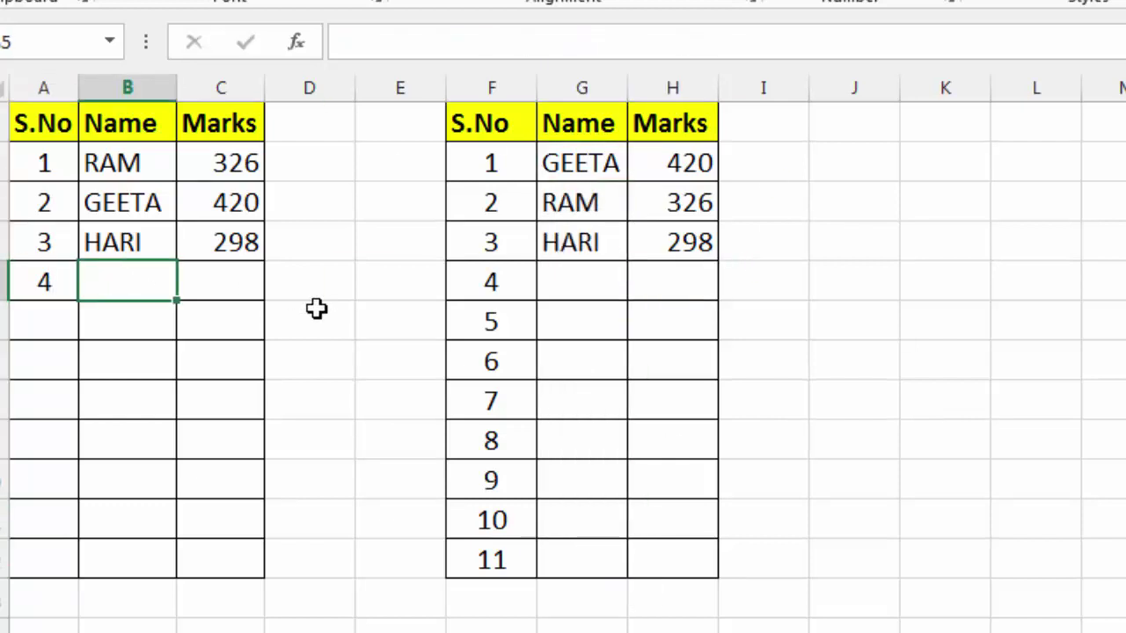
pyautogui.write('GOPAL')
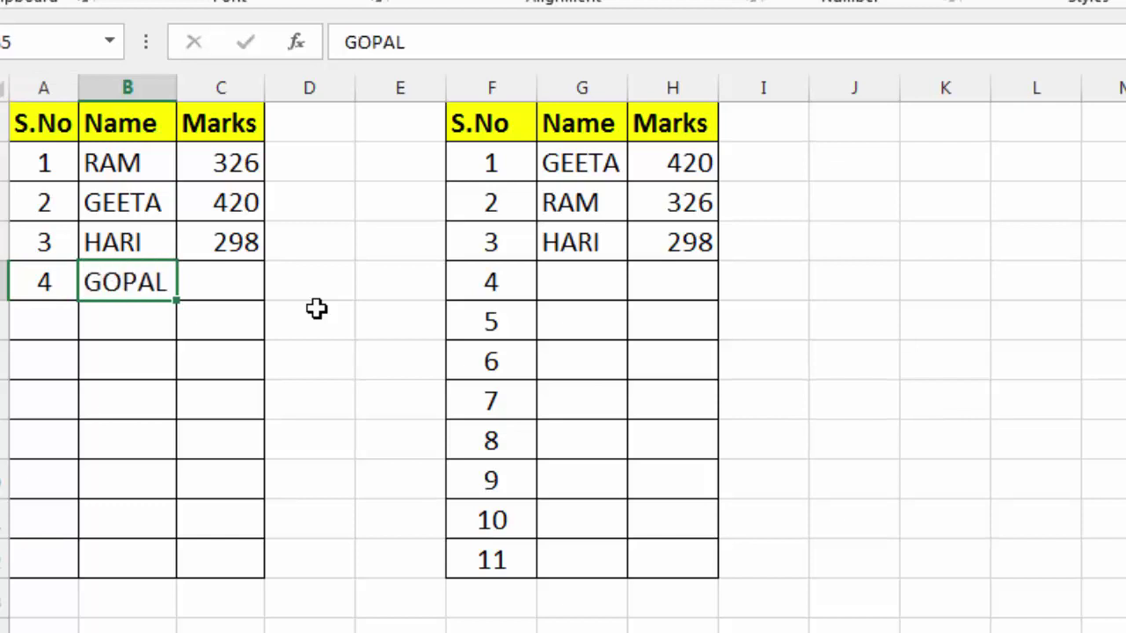
pyautogui.press('Tab')
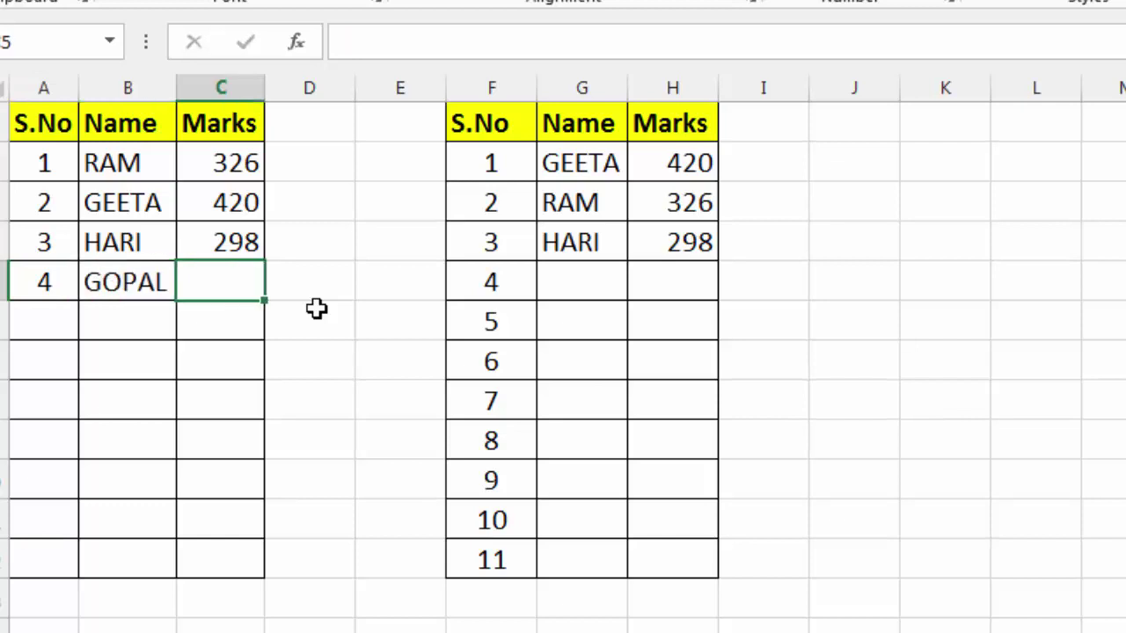
pyautogui.write('456')
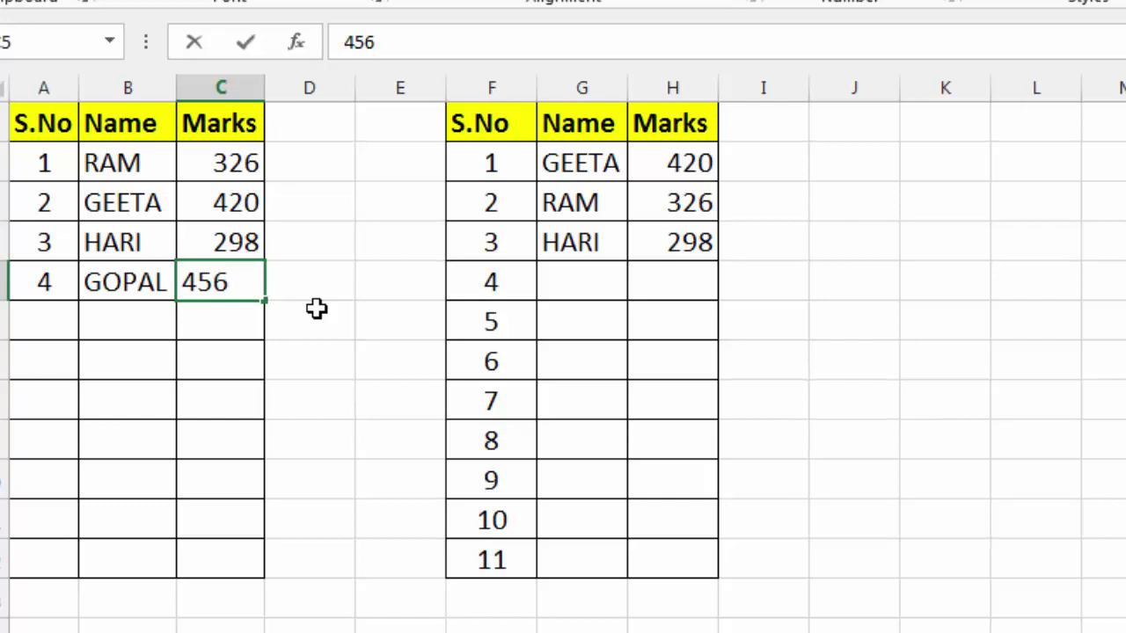
pyautogui.press('Return')
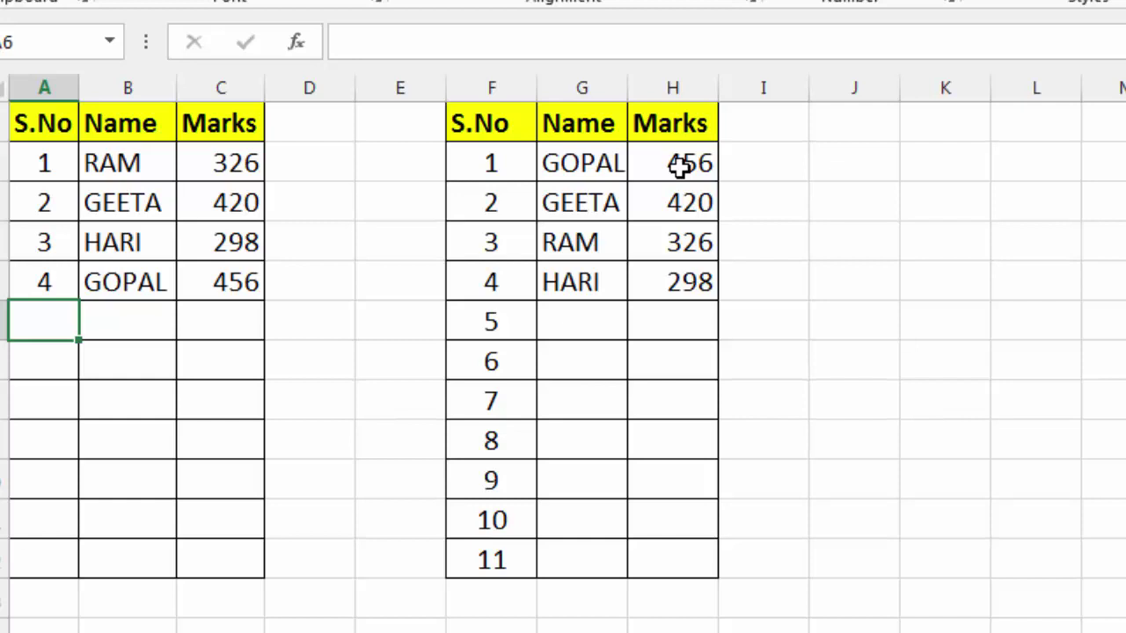
# Step: Add s.no 5, NARESH, 300 and auto-fit the ranking Name column
pyautogui.write('5')
pyautogui.press('Tab')
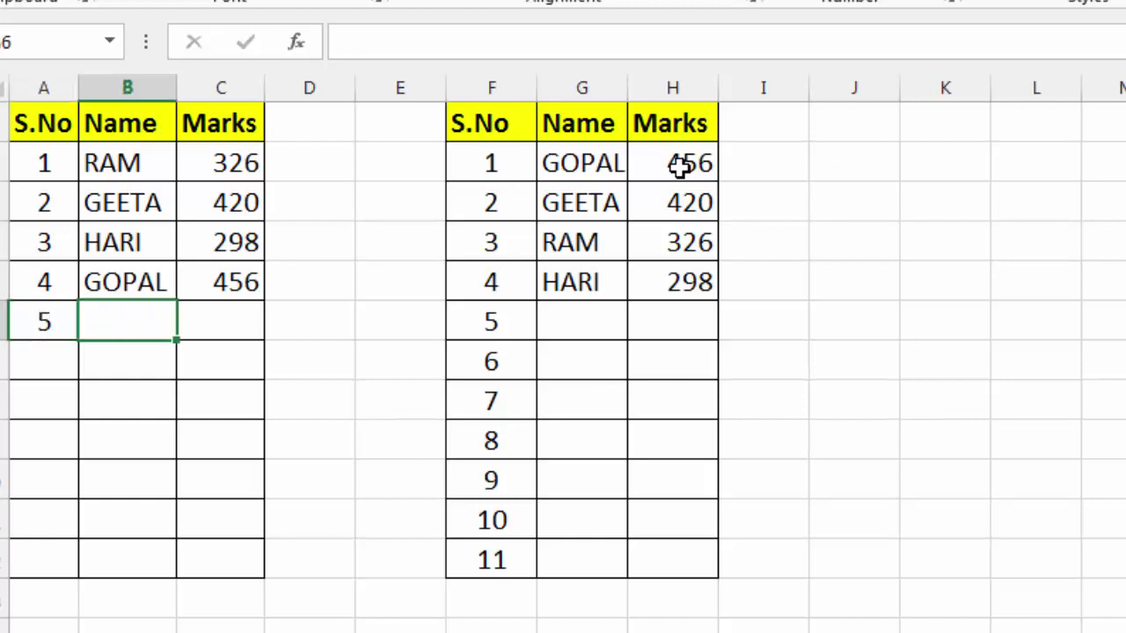
pyautogui.write('NARE')
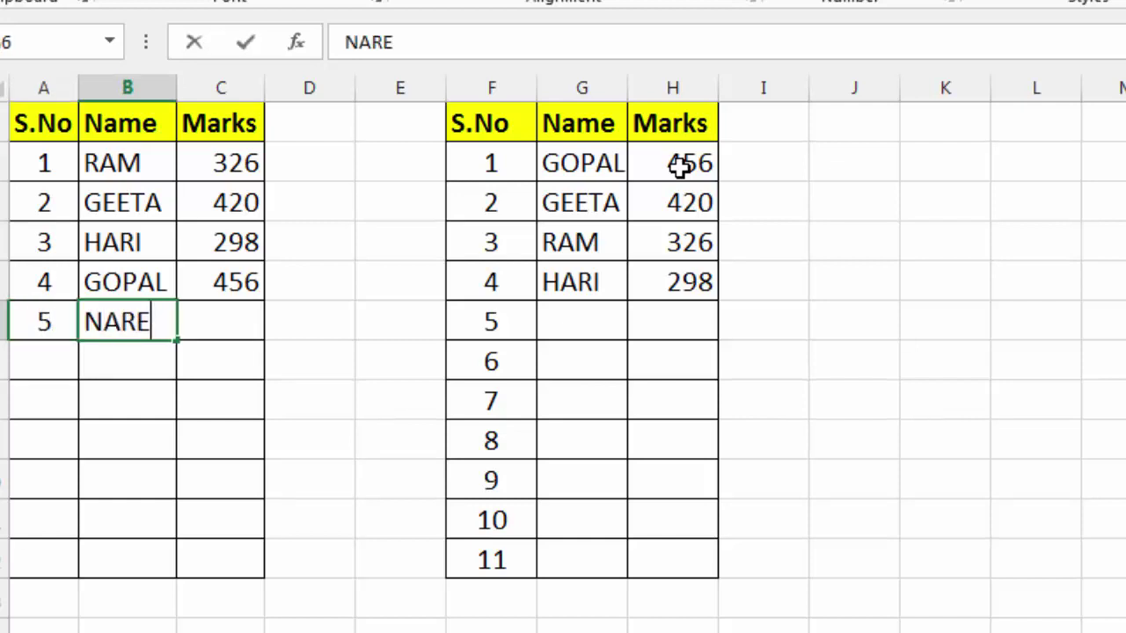
pyautogui.write('SH')
pyautogui.press('Tab')
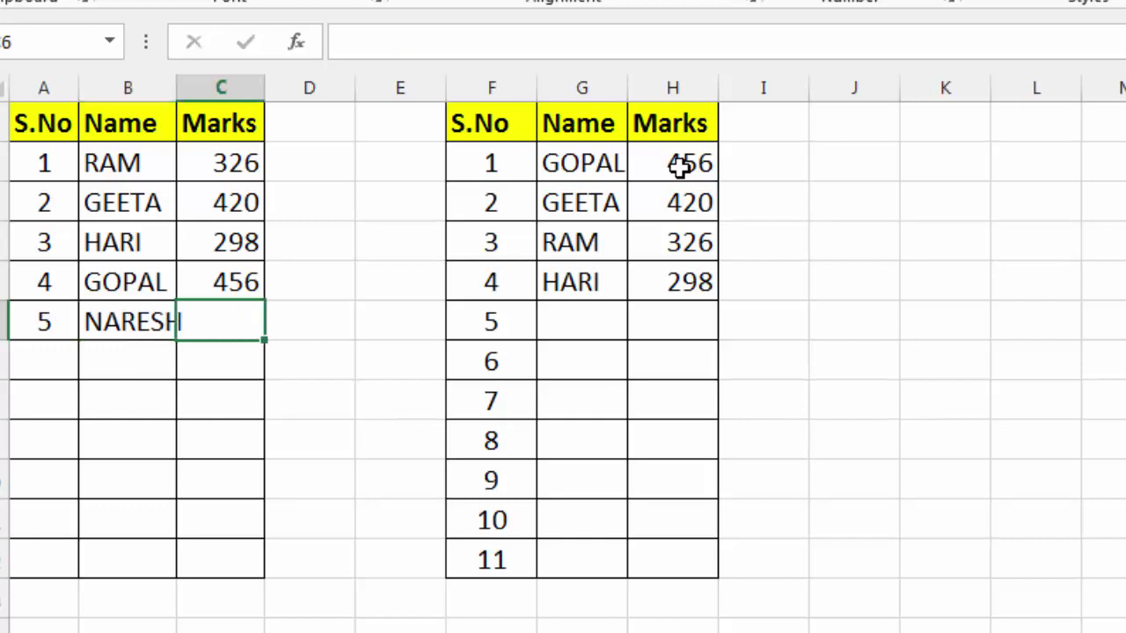
pyautogui.write('300')
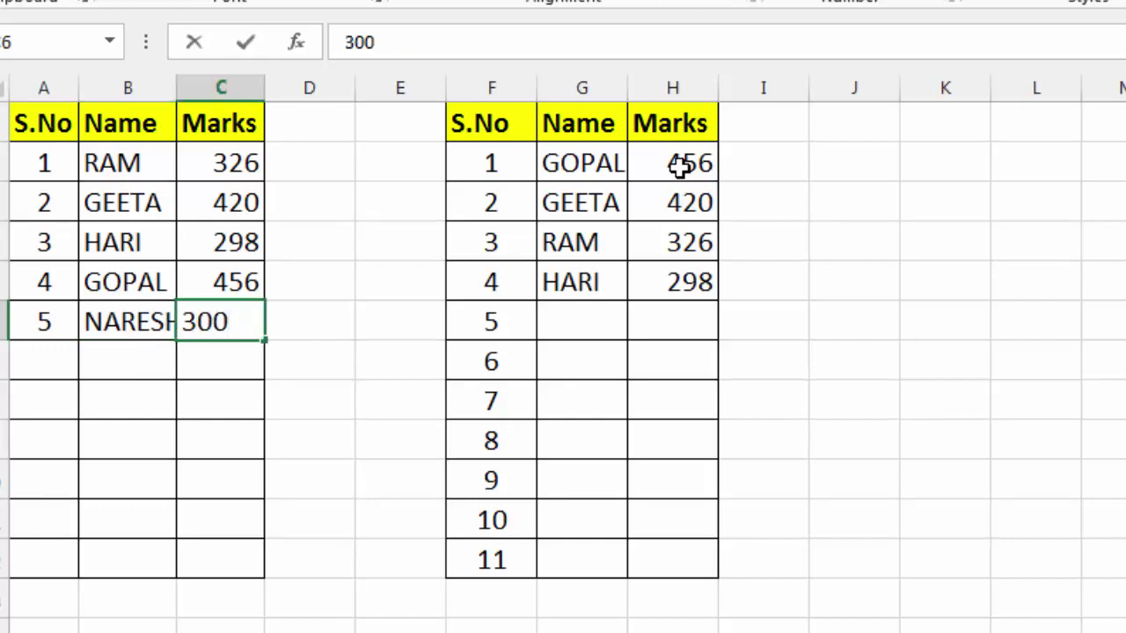
pyautogui.press('Return')
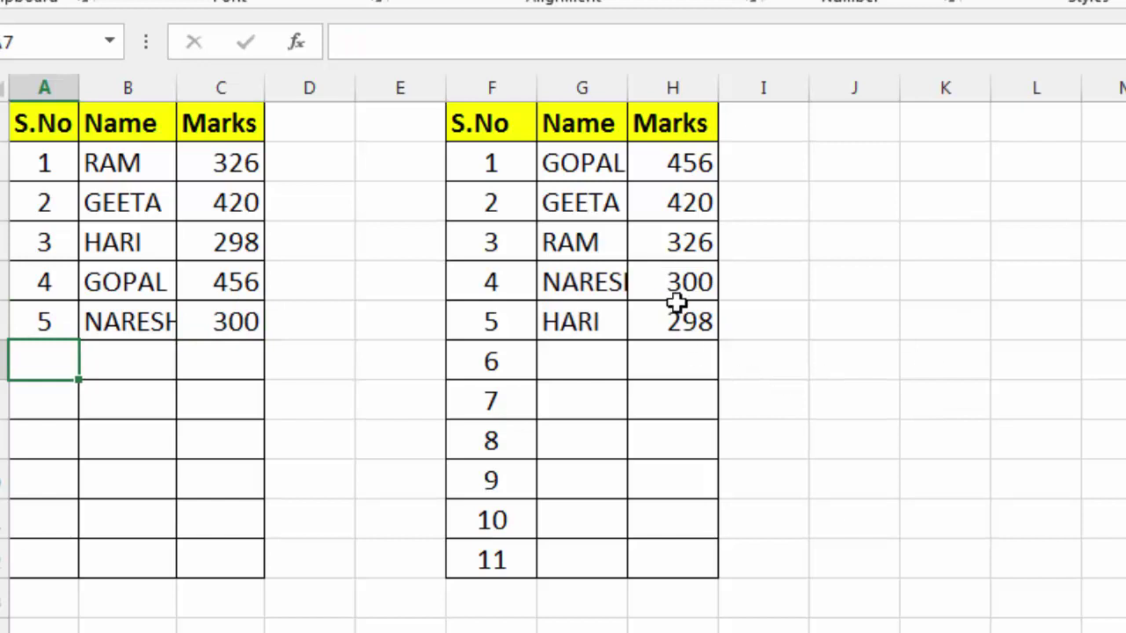
pyautogui.doubleClick(631, 88)
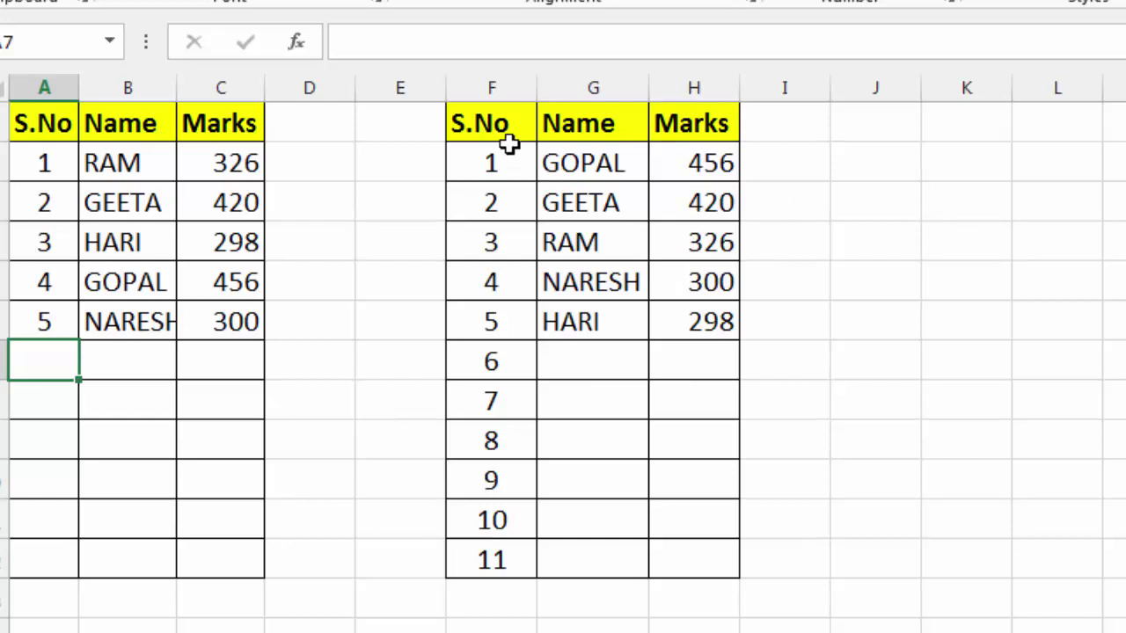
# Step: Clear the right-hand ranking table and delete columns F through H
pyautogui.moveTo(498, 123); pyautogui.dragTo(699, 577)
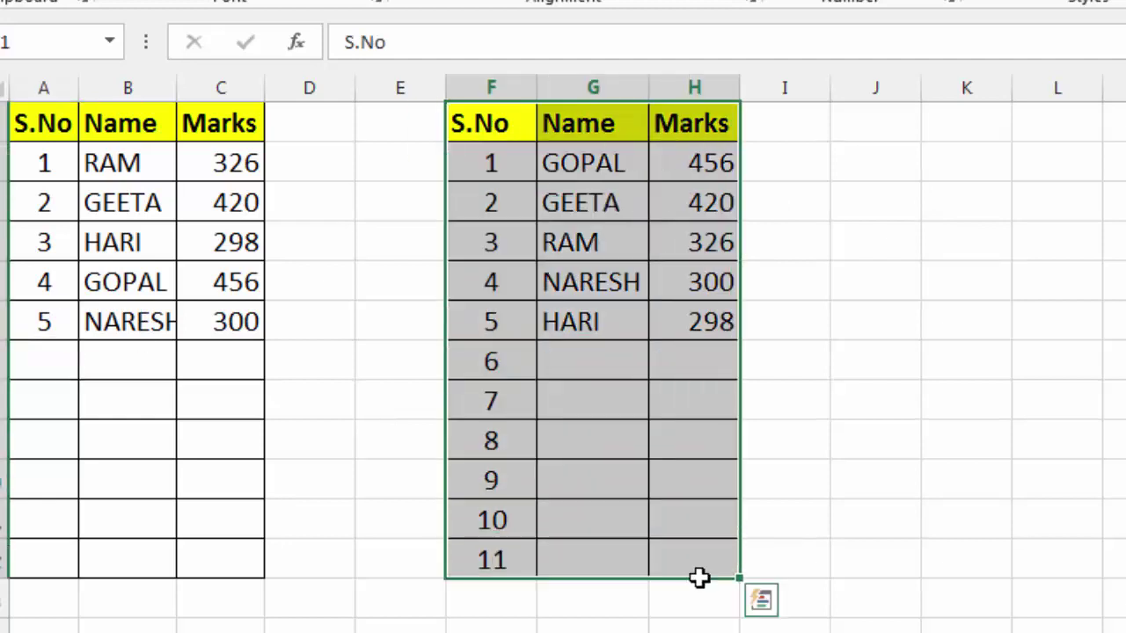
pyautogui.press('Delete')
pyautogui.moveTo(462, 87); pyautogui.dragTo(695, 88)
pyautogui.rightClick(683, 335)
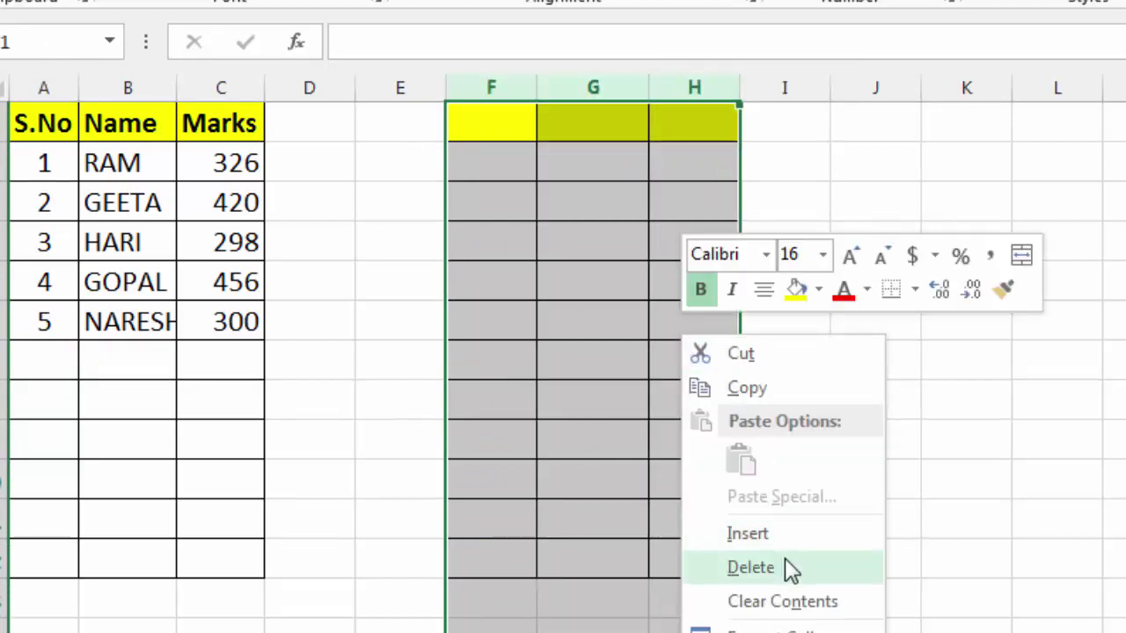
pyautogui.click(750, 567)
pyautogui.click(455, 317)
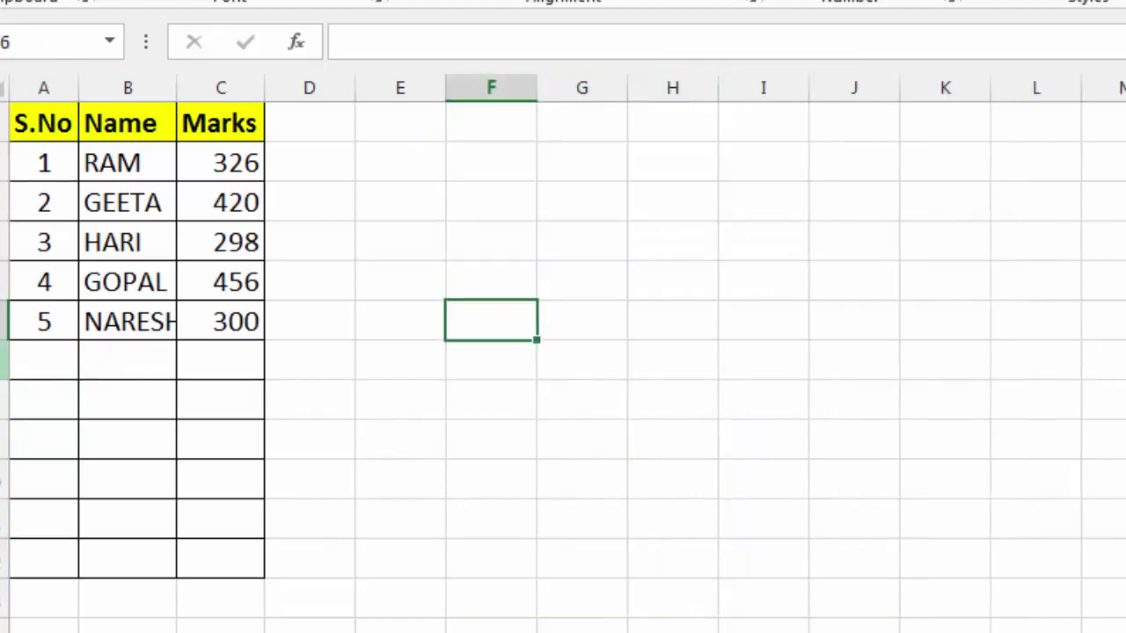
# Step: Delete rows 4 through 13, removing GOPAL and NARESH
pyautogui.moveTo(4, 282); pyautogui.dragTo(26, 598)
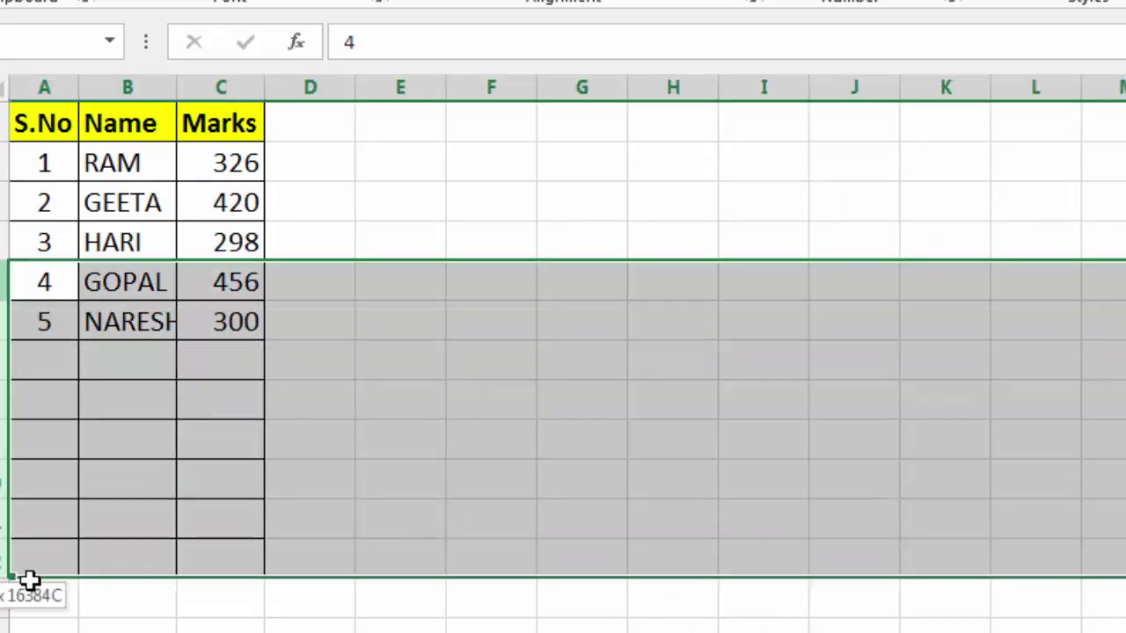
pyautogui.rightClick(92, 458)
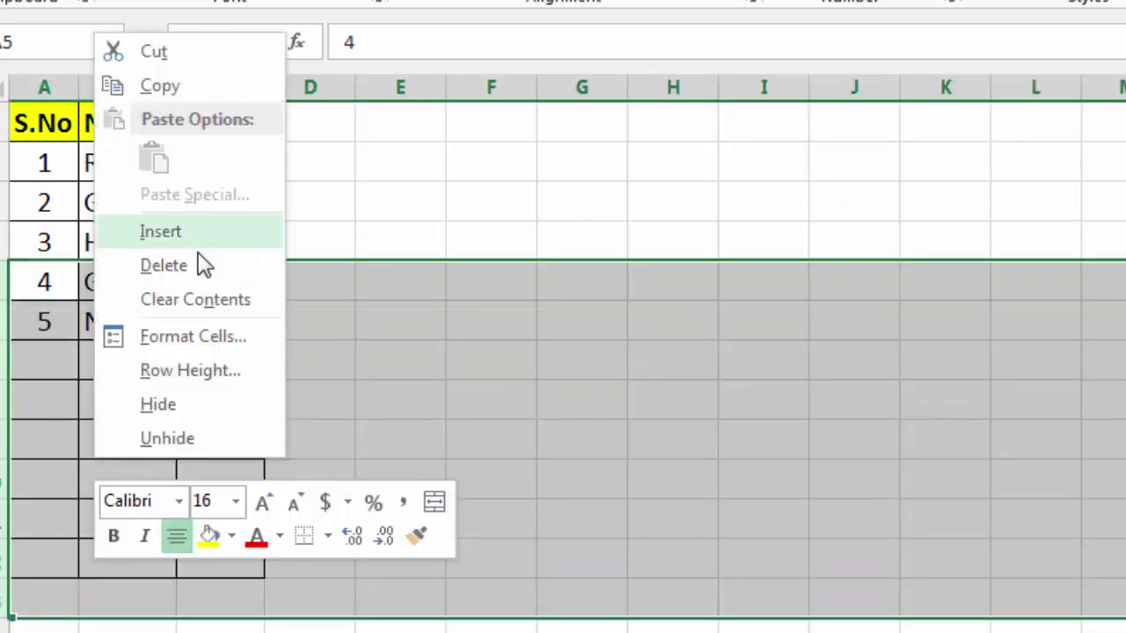
pyautogui.click(199, 265)
pyautogui.click(222, 372)
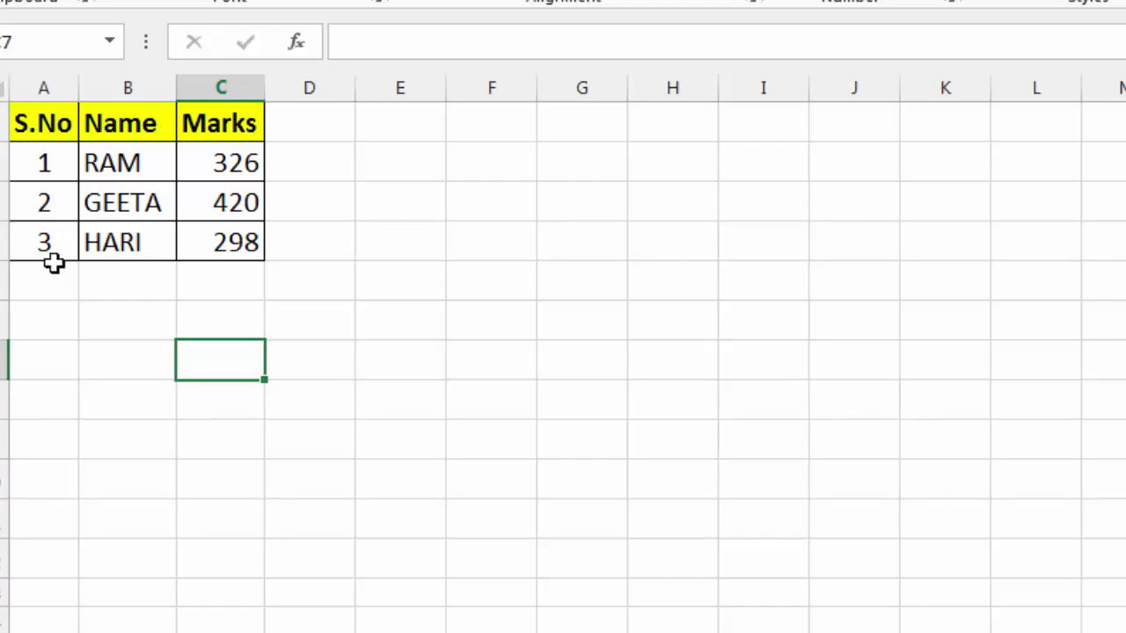
# Step: Erase the S.No values 1–3 in A2:A4 and select the data range
pyautogui.moveTo(50, 161); pyautogui.dragTo(52, 225)
pyautogui.press('Delete')
pyautogui.click(46, 167)
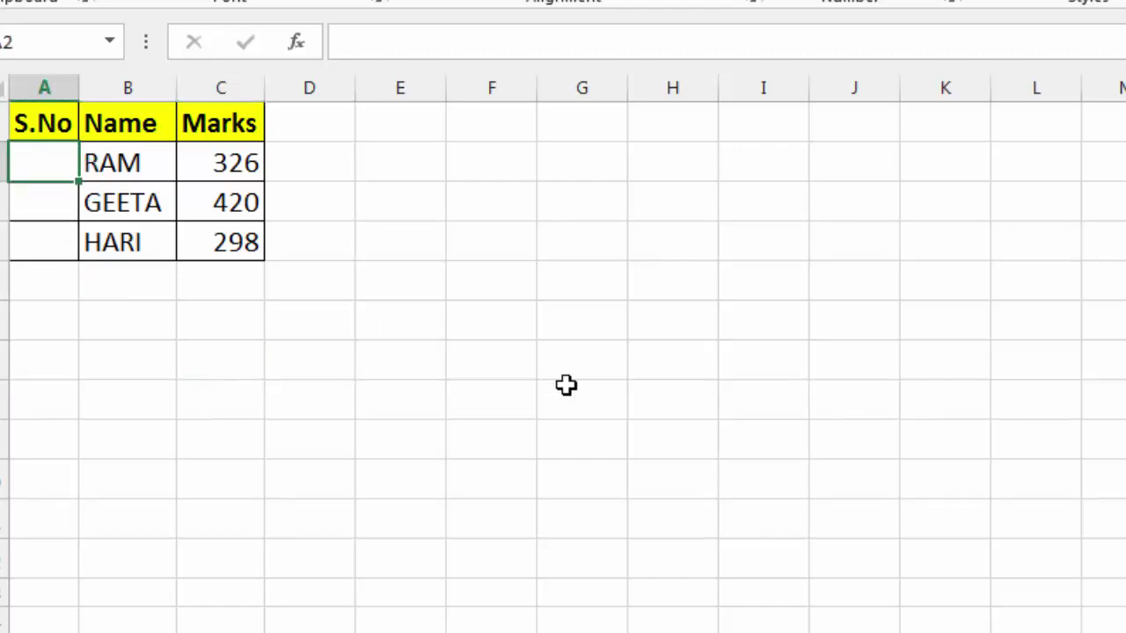
pyautogui.write('=')
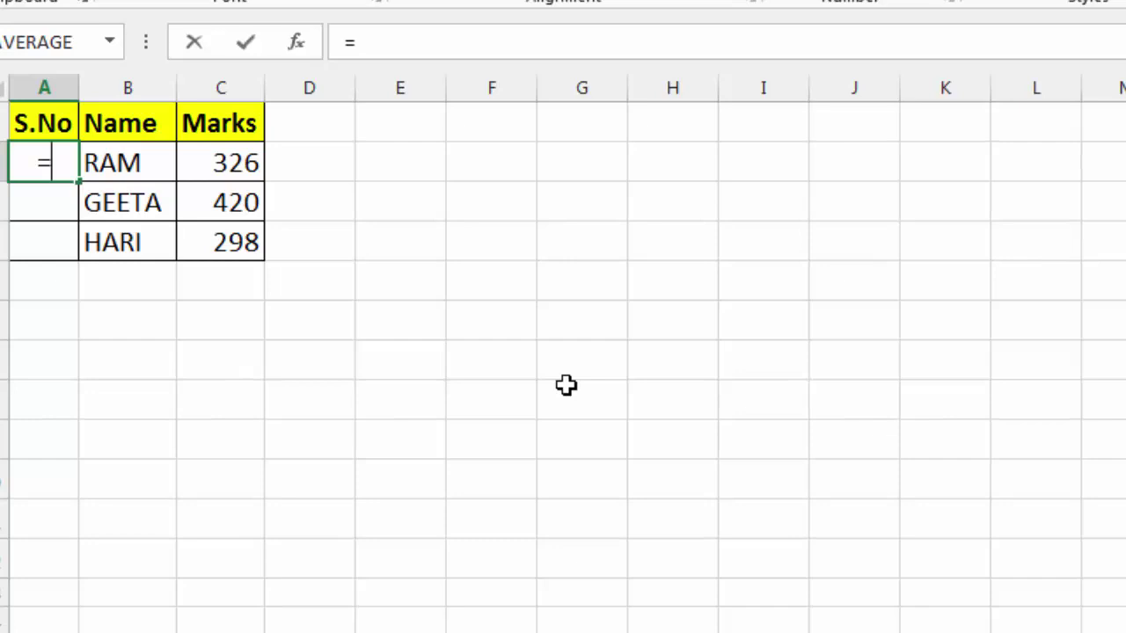
pyautogui.press('Escape')
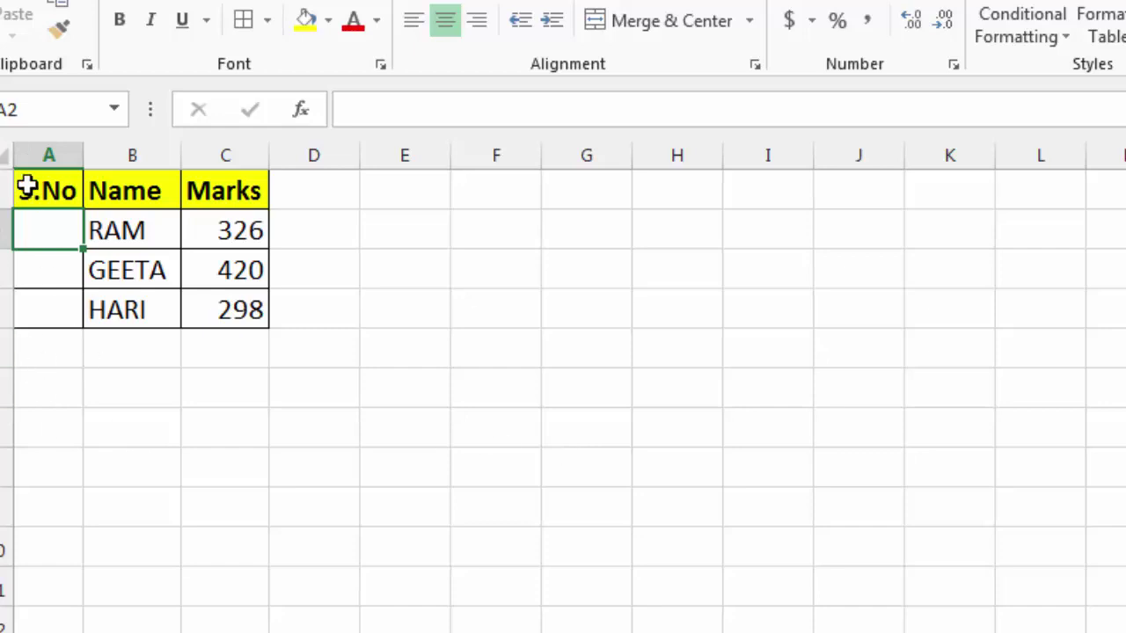
pyautogui.moveTo(35, 185)
pyautogui.mouseDown()
pyautogui.moveTo(139, 216)
pyautogui.moveTo(237, 314)
pyautogui.mouseUp()
# Step: Convert A1:C4 into a table with headers and apply a light green banded style
pyautogui.hotkey('ctrl', 't')
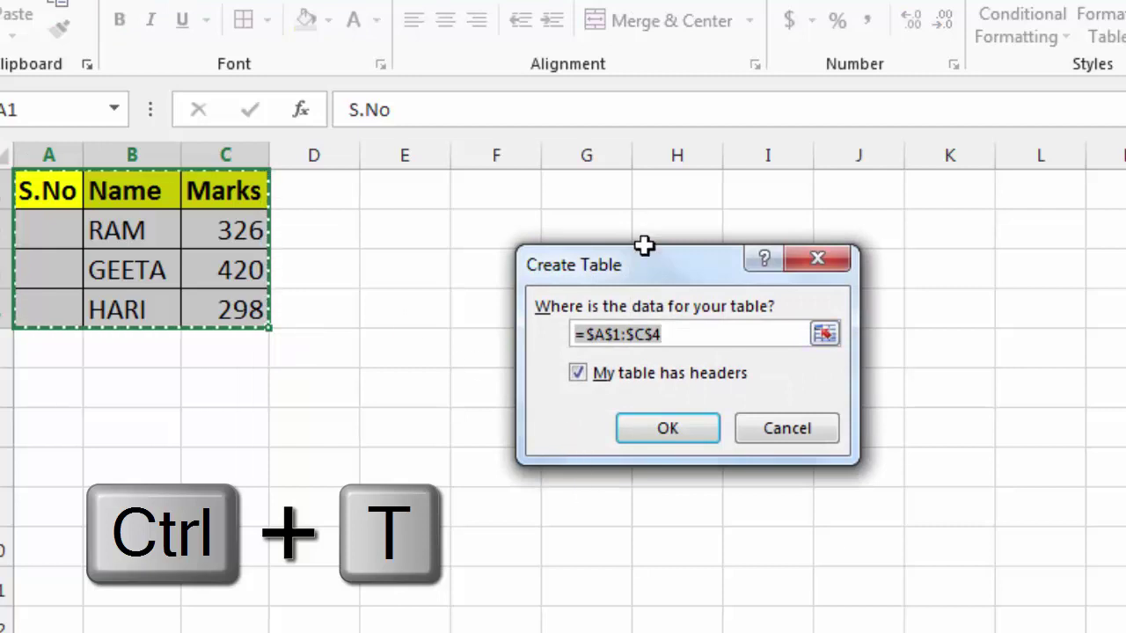
pyautogui.moveTo(652, 257); pyautogui.dragTo(480, 205)
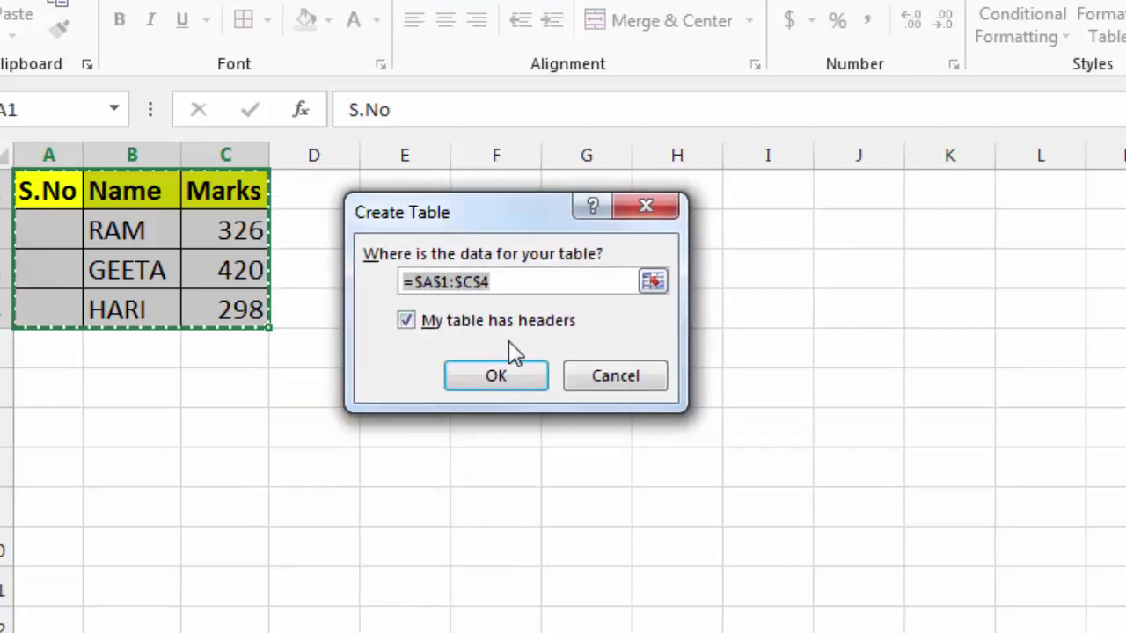
pyautogui.click(466, 374)
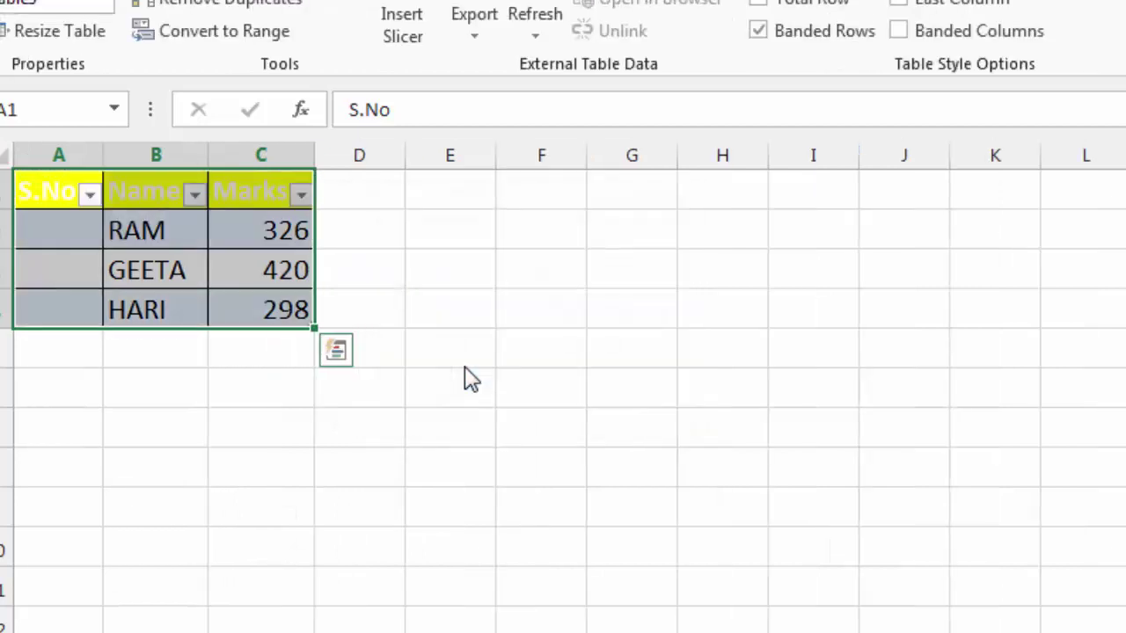
pyautogui.click(149, 351)
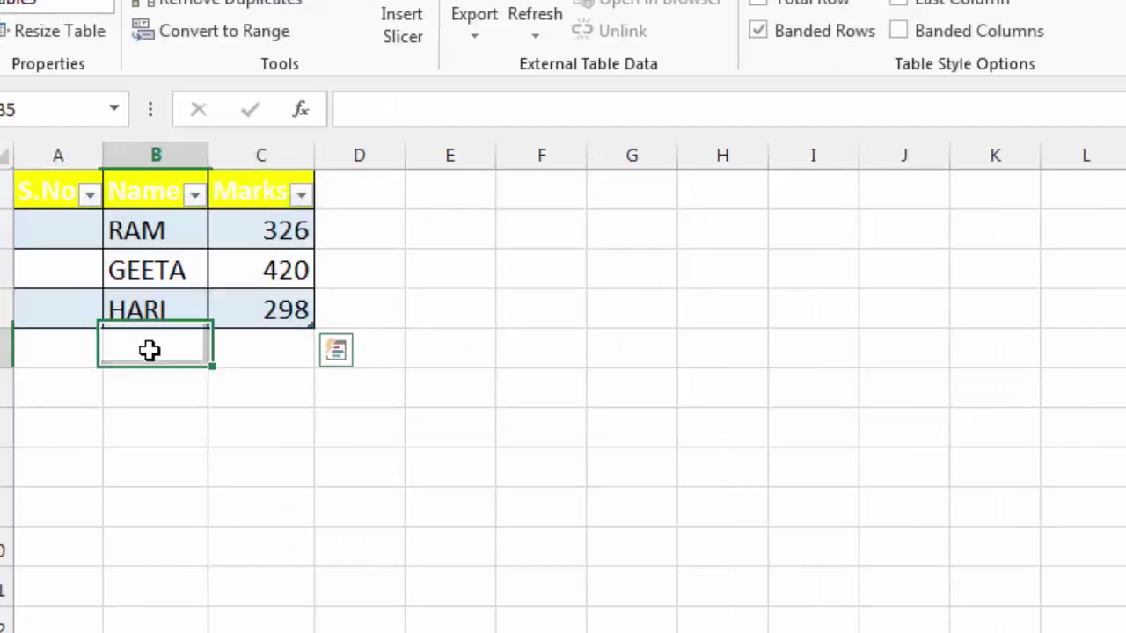
pyautogui.moveTo(53, 195); pyautogui.dragTo(261, 192)
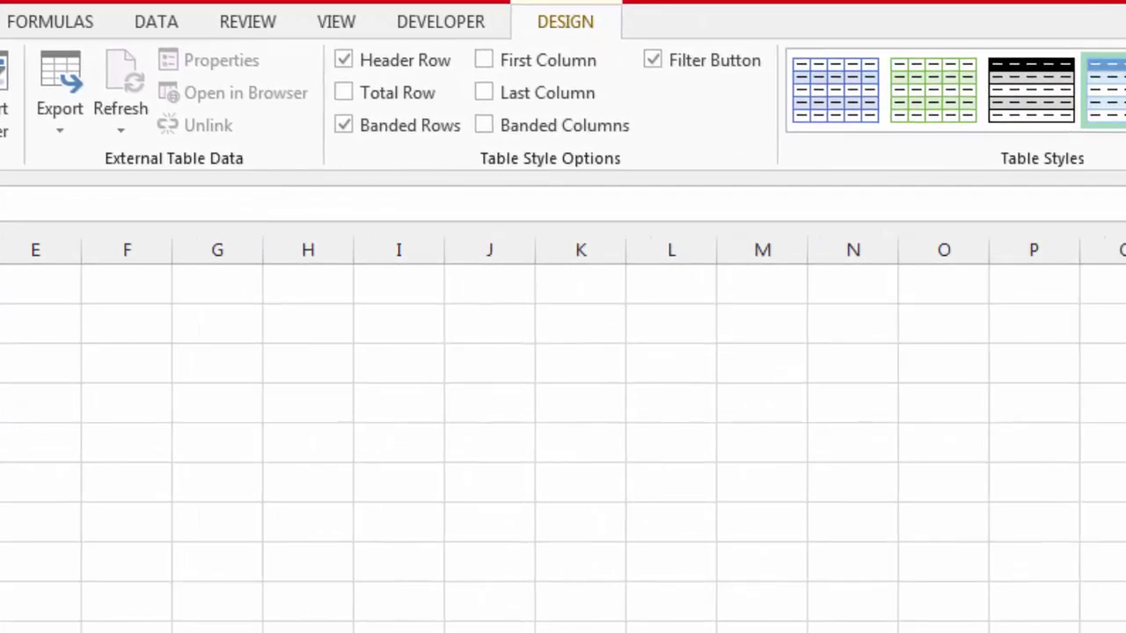
pyautogui.click(939, 90)
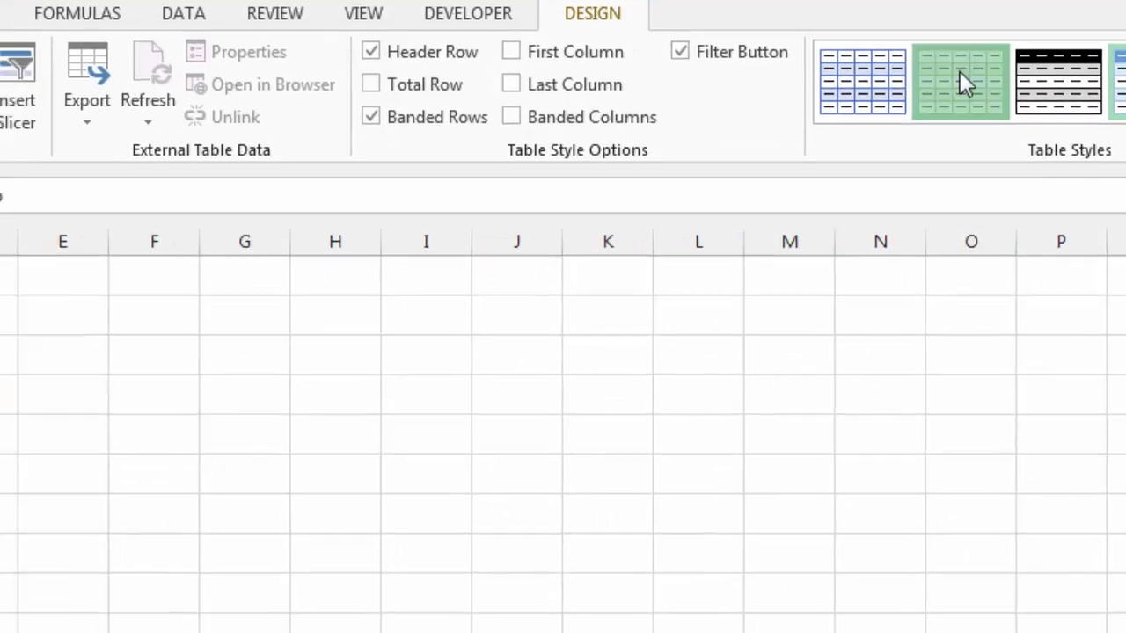
pyautogui.click(445, 238)
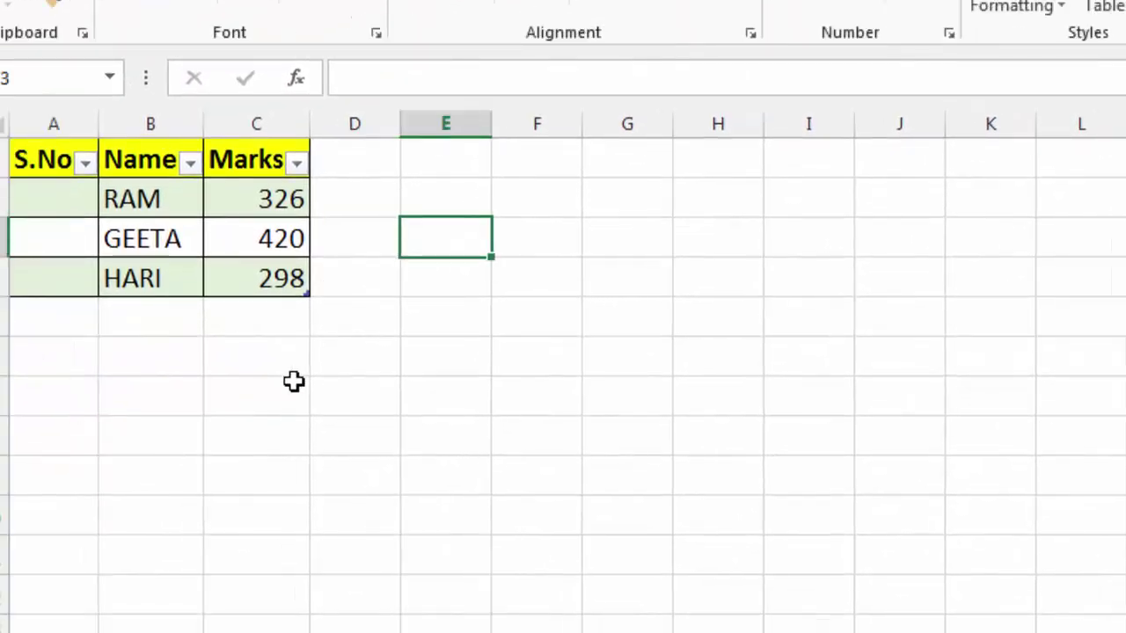
# Step: Enter the running-count formula =COUNTA($B$2:B2) in the first S.No cell
pyautogui.click(59, 200)
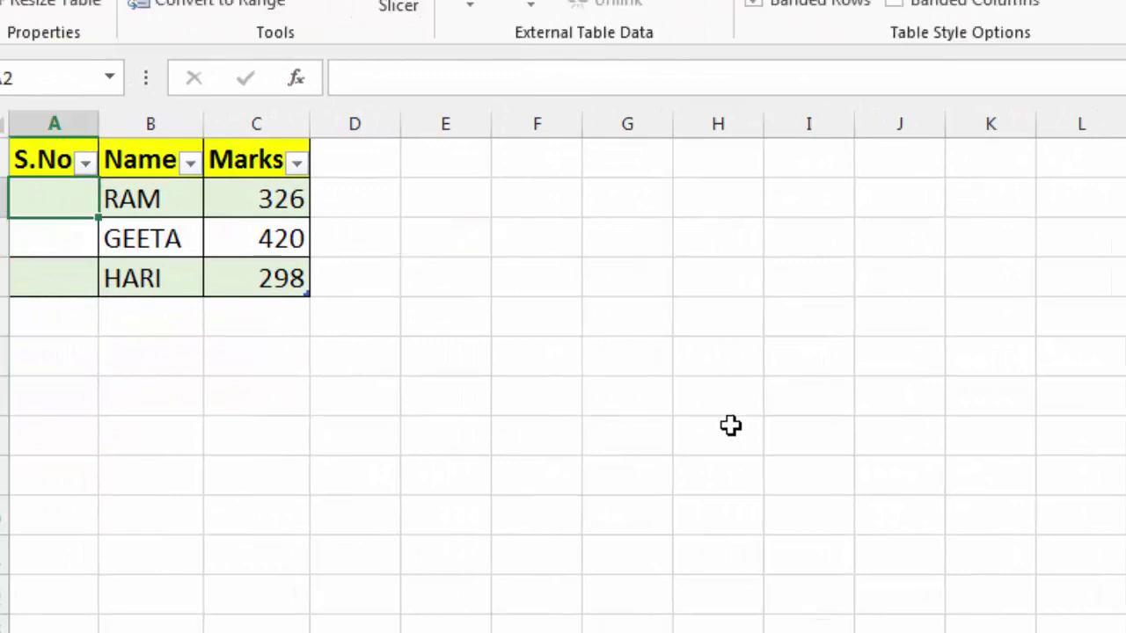
pyautogui.write('=COUNT')
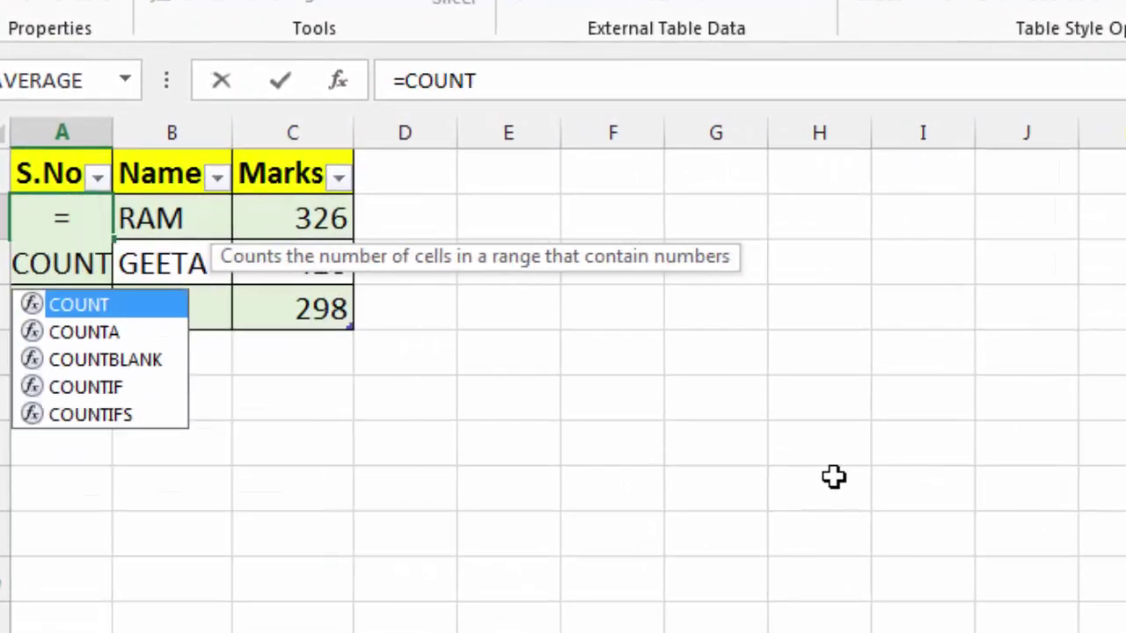
pyautogui.write('A')
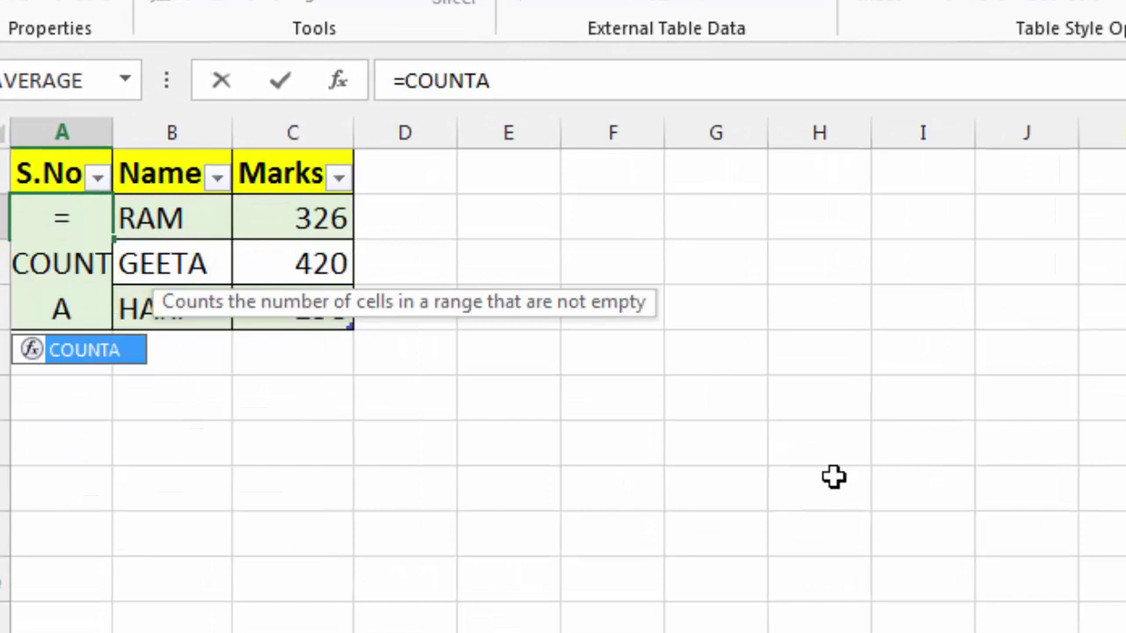
pyautogui.write('(')
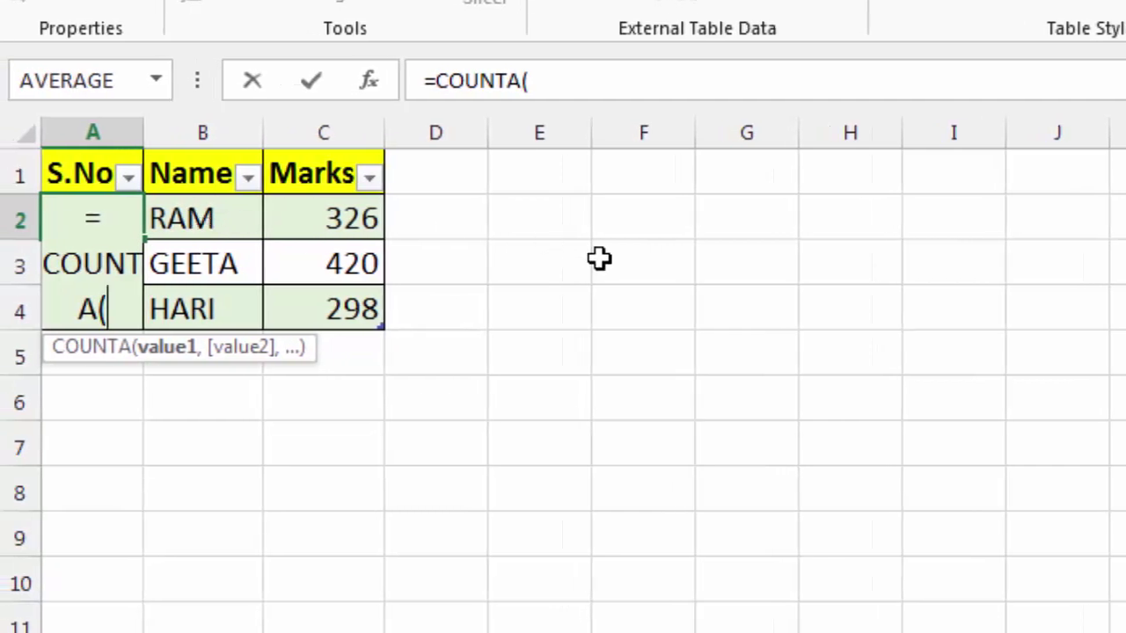
pyautogui.write('B2:')
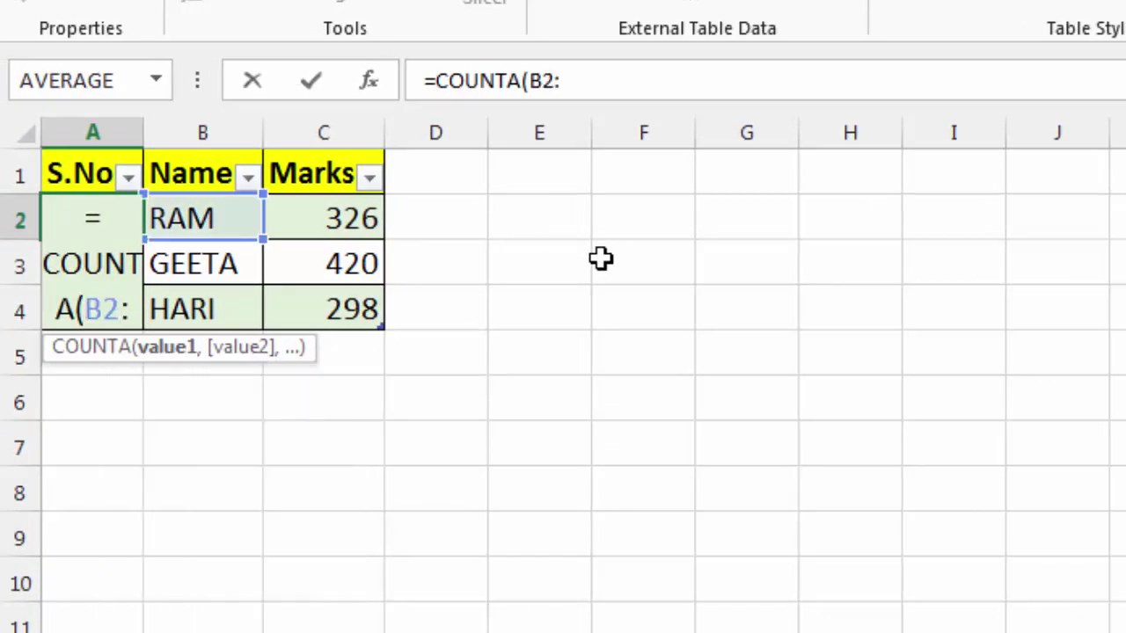
pyautogui.write('B2')
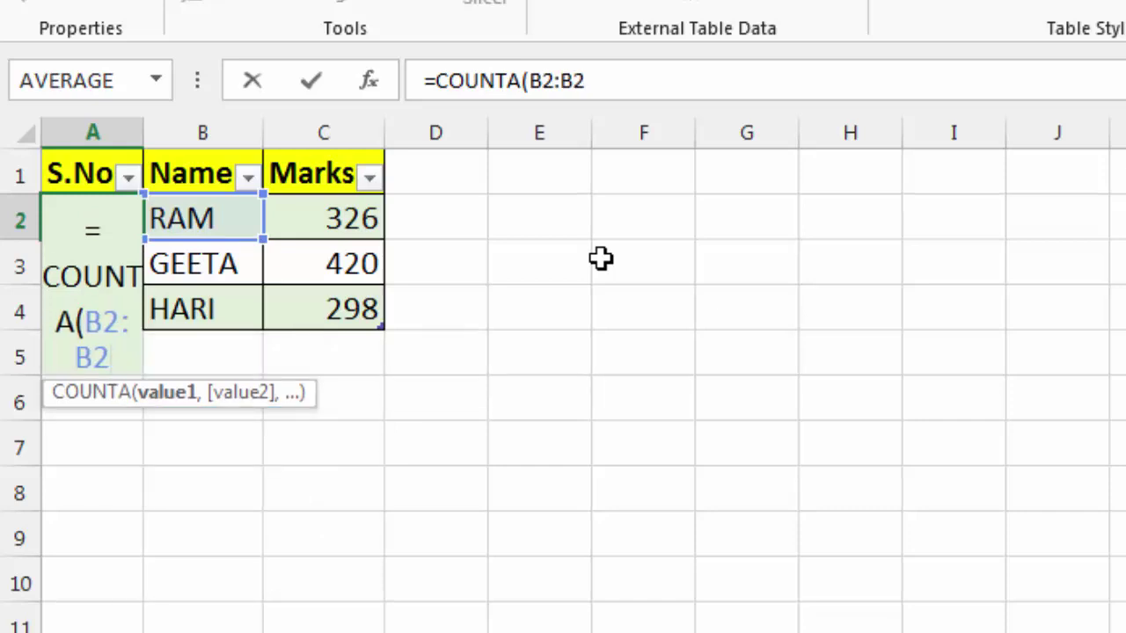
pyautogui.write(')')
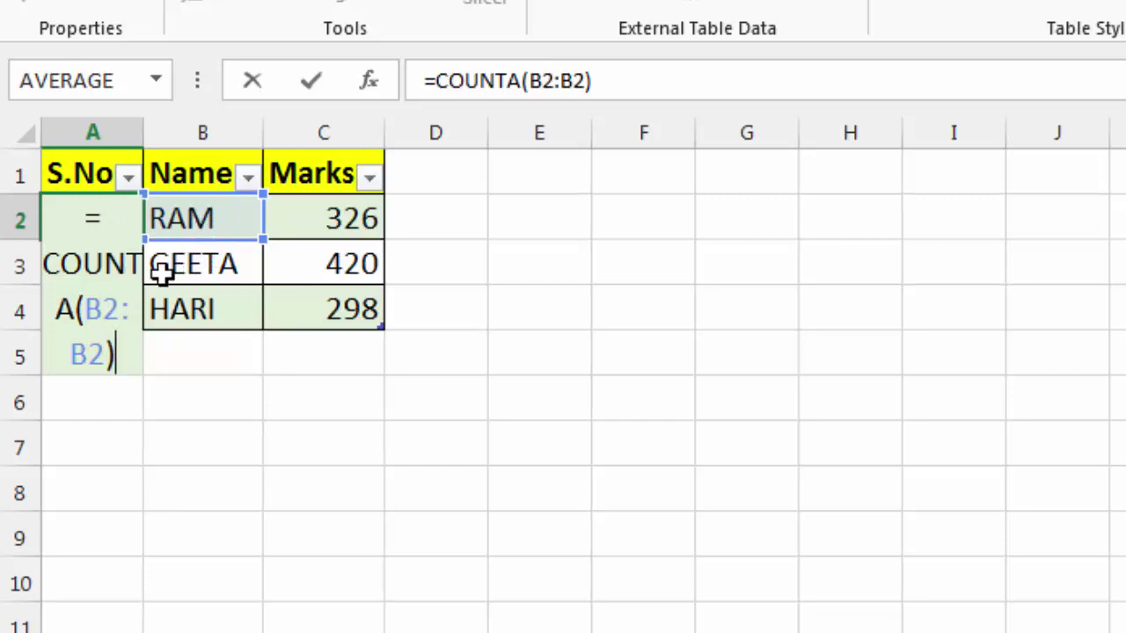
pyautogui.click(101, 311)
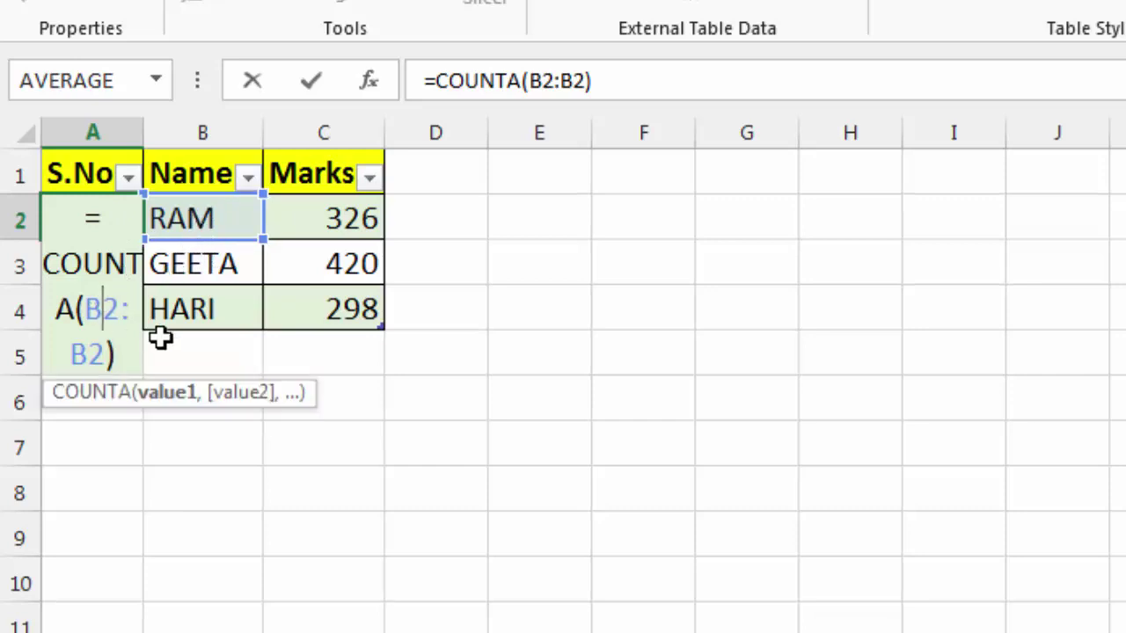
pyautogui.press('F4')
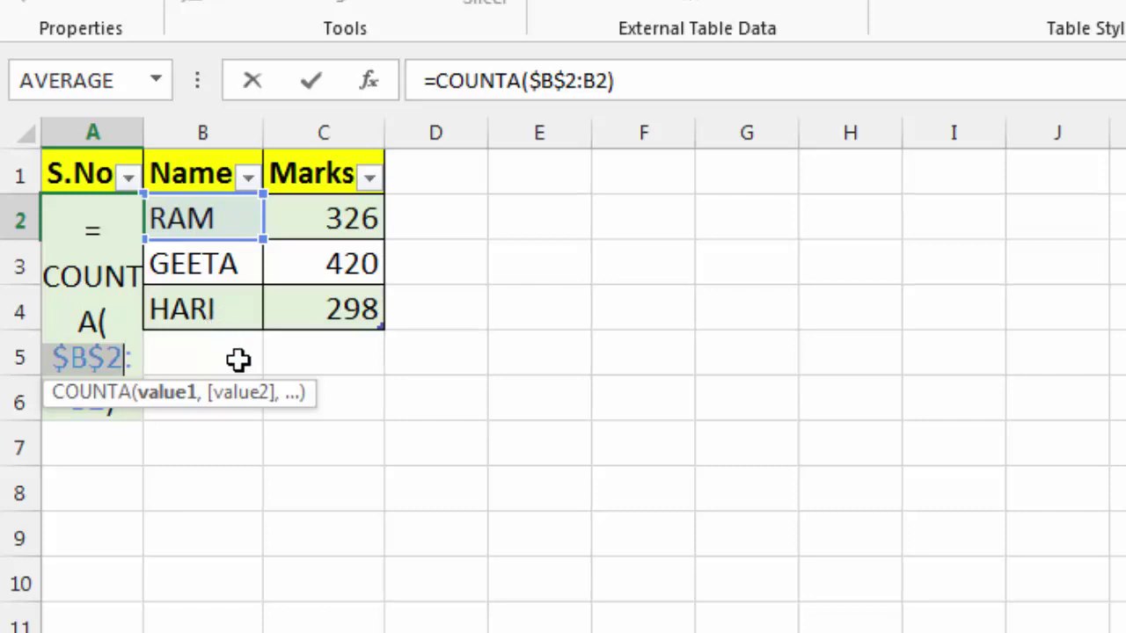
pyautogui.press('Return')
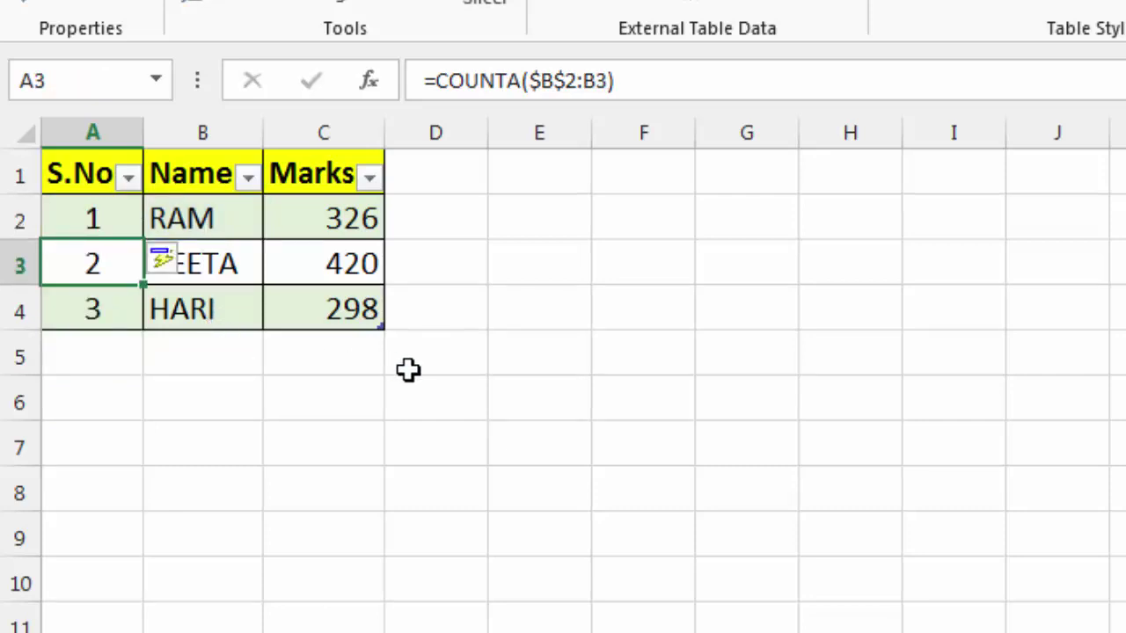
pyautogui.press('Down')
pyautogui.press('Down')
pyautogui.press('Right')
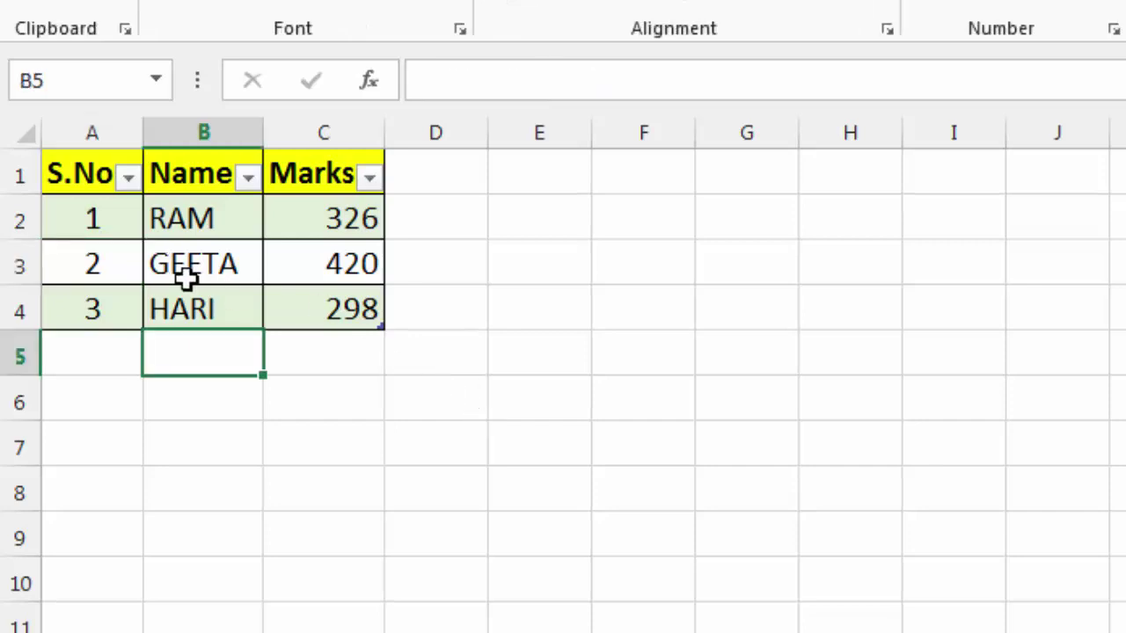
# Step: Replace the S.No formulas in A2:A4 with plain values 1, 2, 3, then switch to the VBA editor
pyautogui.moveTo(94, 223); pyautogui.dragTo(102, 293)
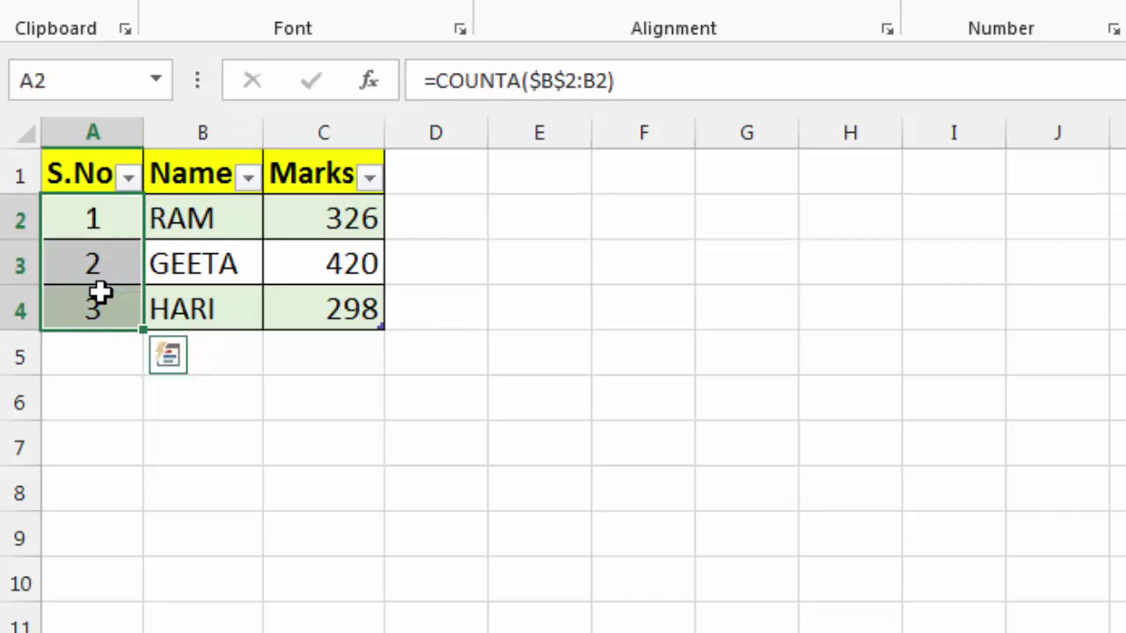
pyautogui.press('Delete')
pyautogui.click(95, 231)
pyautogui.write('1')
pyautogui.press('Return')
pyautogui.write('2')
pyautogui.press('Return')
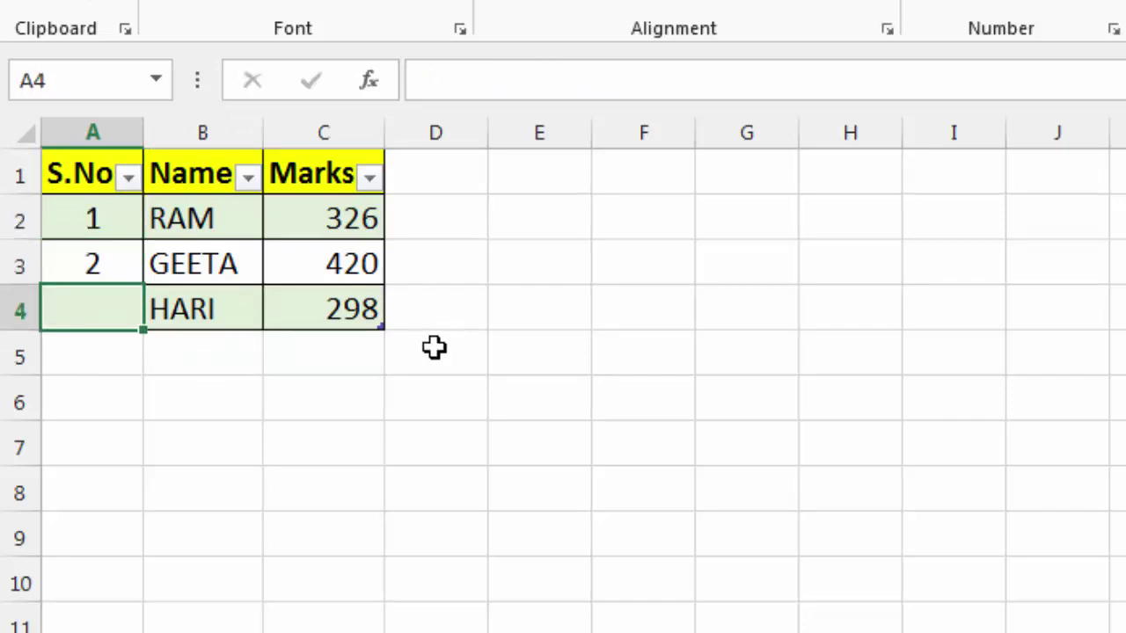
pyautogui.write('3')
pyautogui.press('Return')
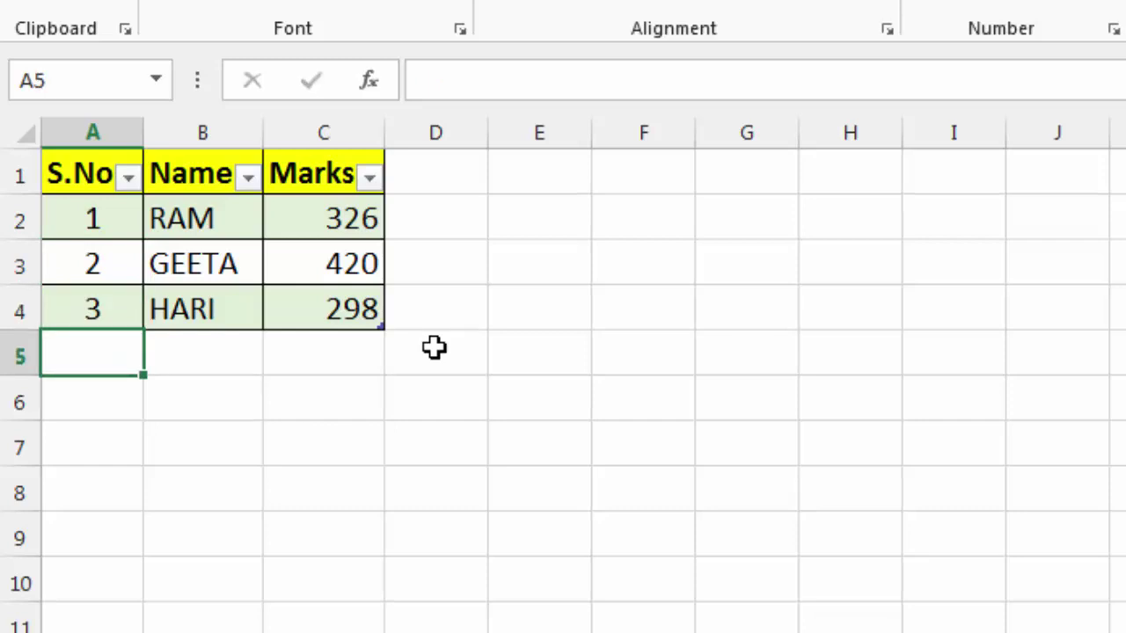
pyautogui.click(198, 318)
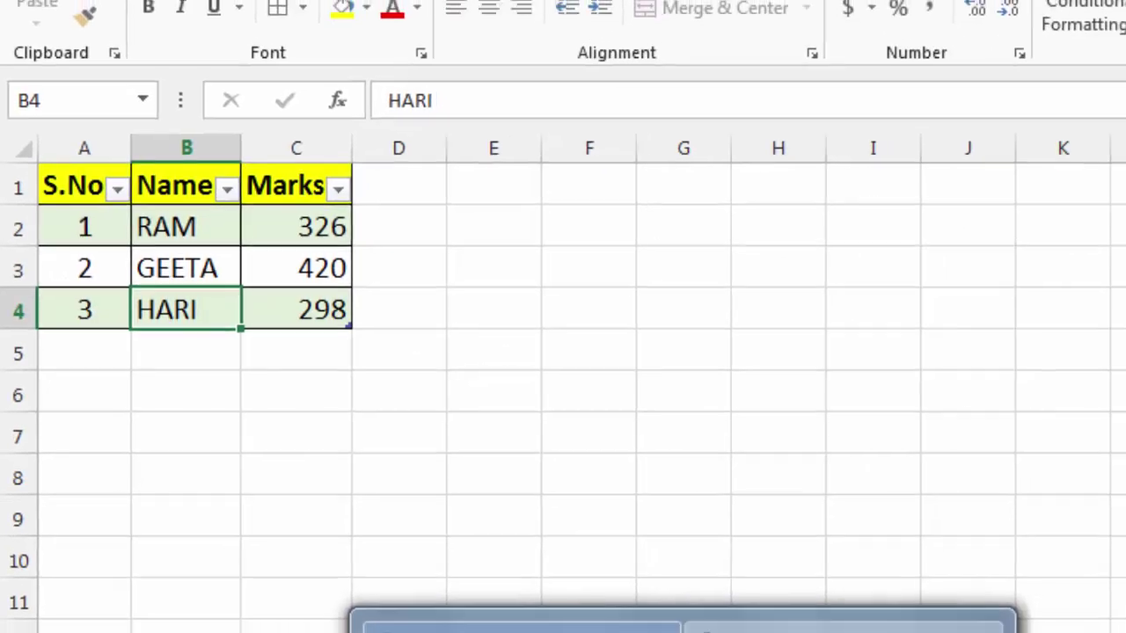
pyautogui.click(682, 616)
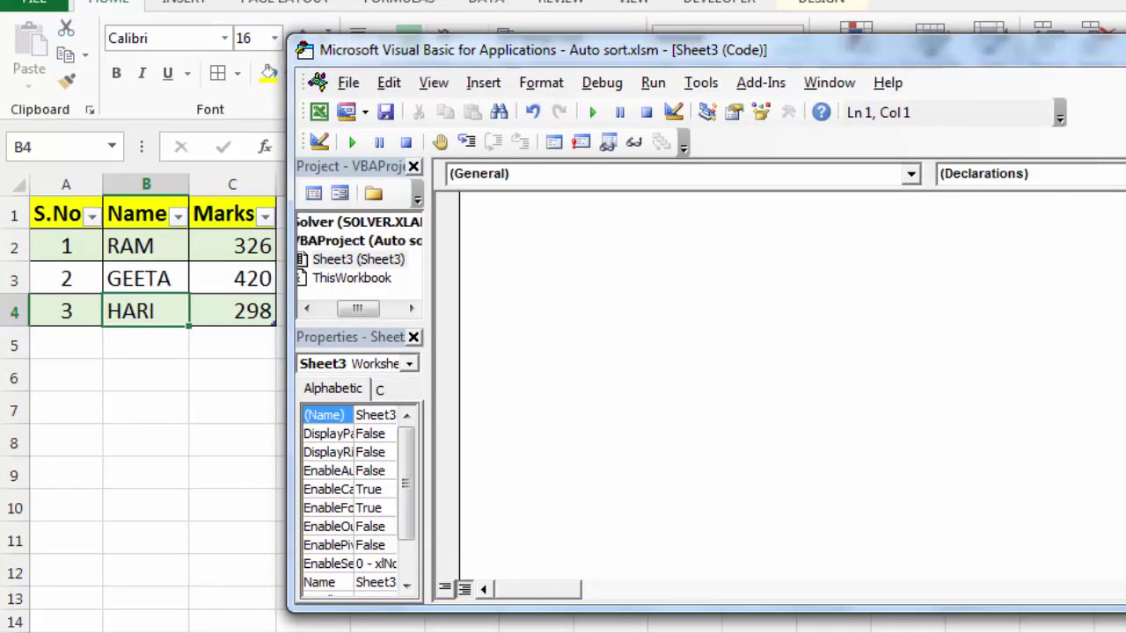
# Step: Close the VBA editor and enable the Developer tab via File > Options > Customize Ribbon
pyautogui.hotkey('alt', 'q')
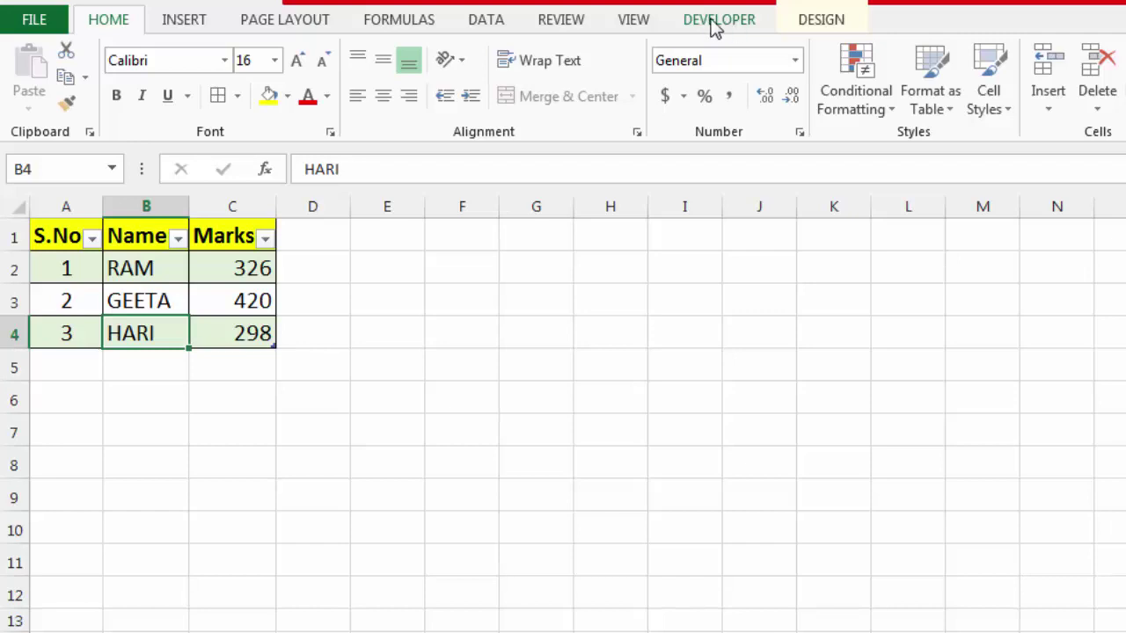
pyautogui.click(35, 20)
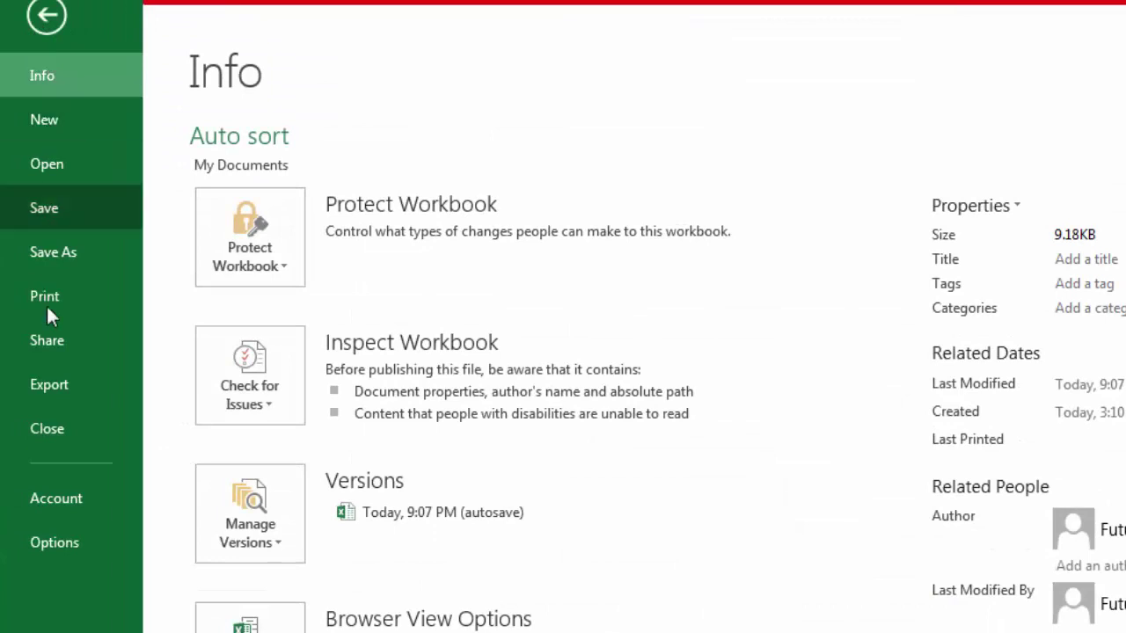
pyautogui.click(69, 545)
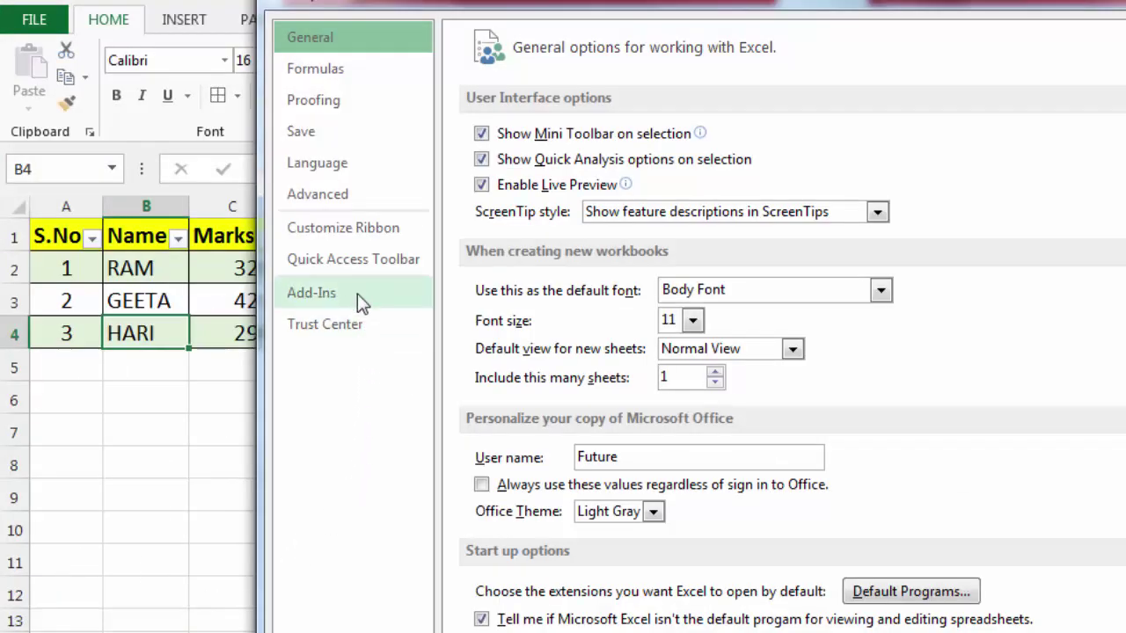
pyautogui.click(357, 228)
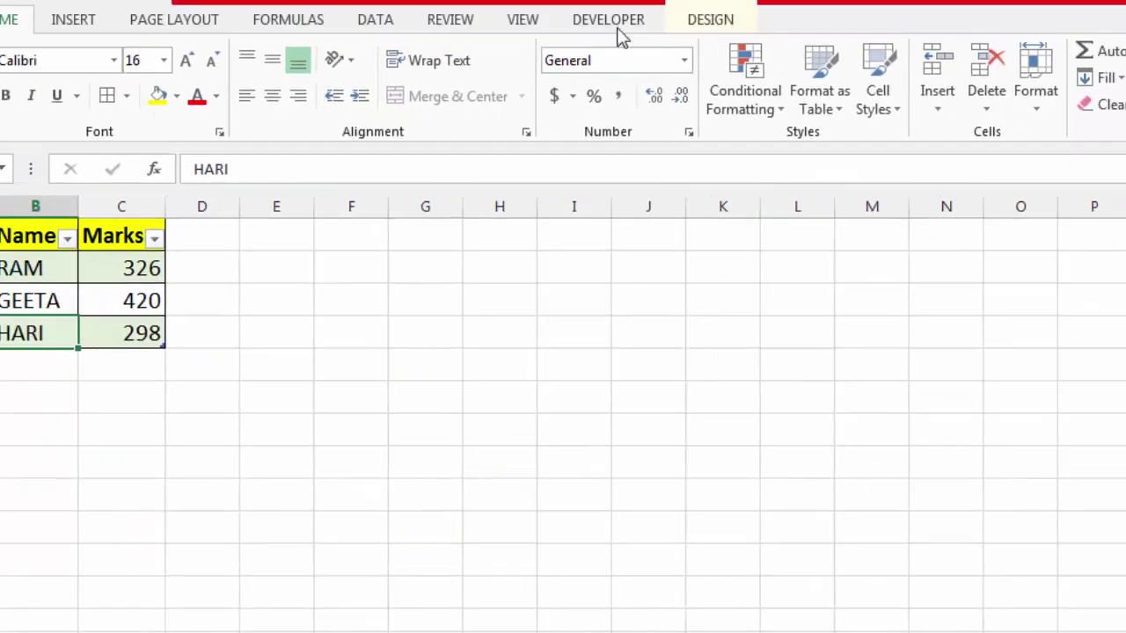
pyautogui.click(620, 22)
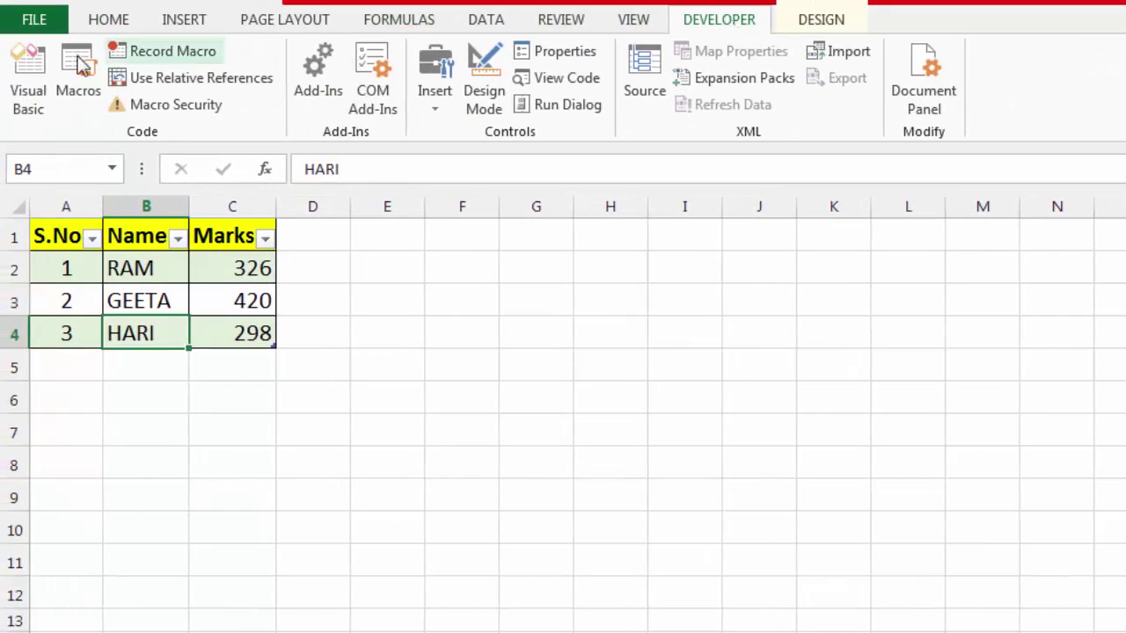
# Step: Launch Visual Basic from the Developer tab and view Sheet3's code module
pyautogui.click(30, 77)
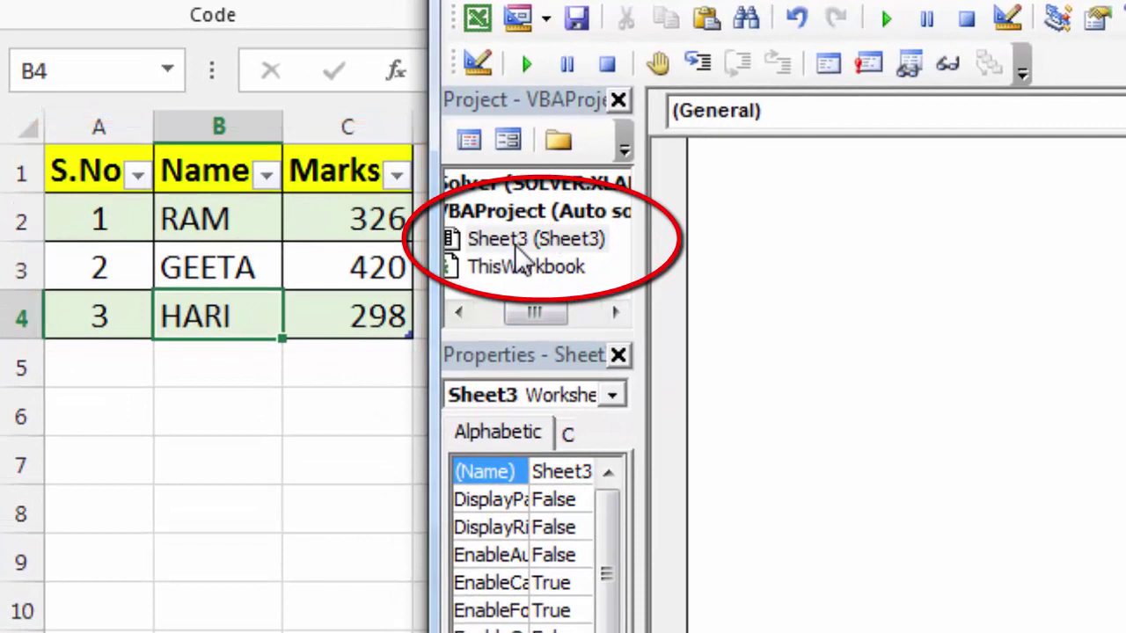
pyautogui.click(516, 247)
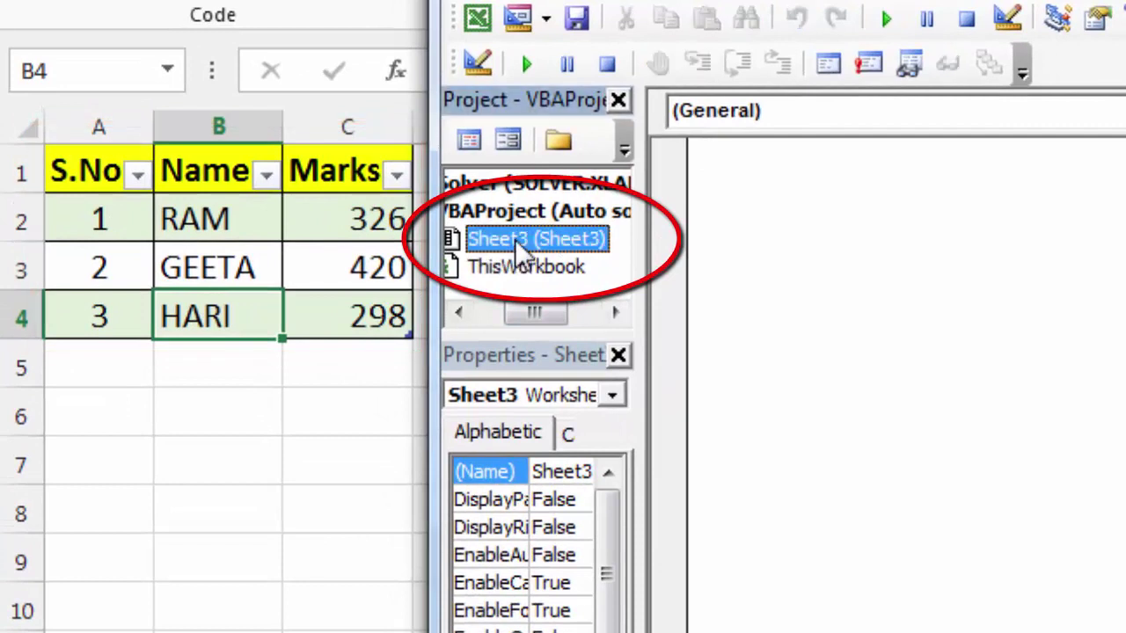
pyautogui.rightClick(519, 249)
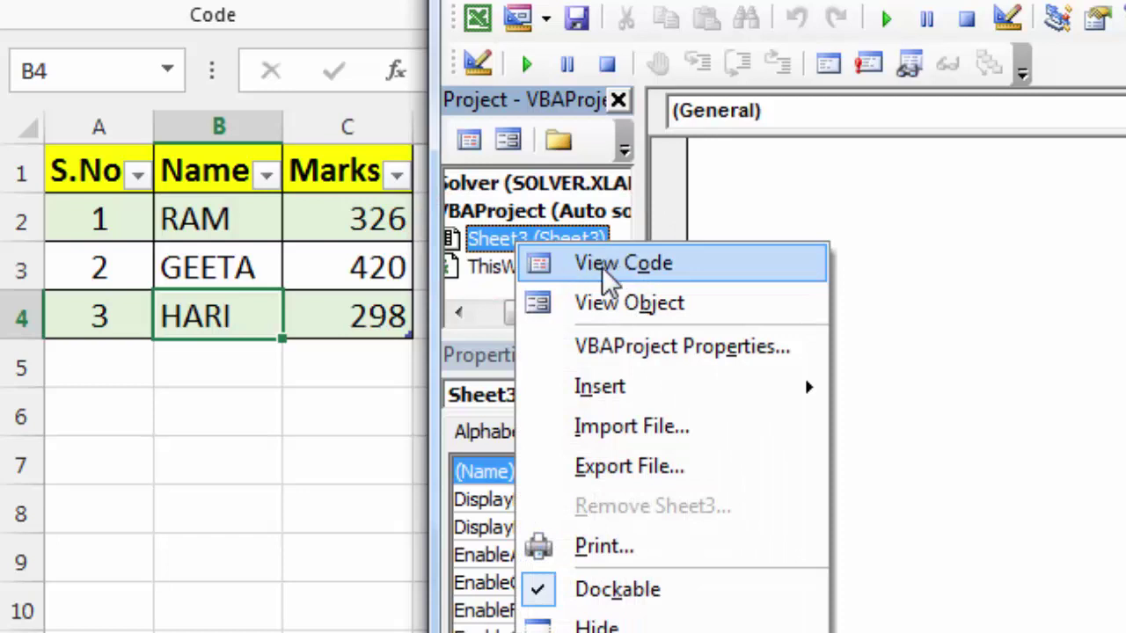
pyautogui.click(611, 269)
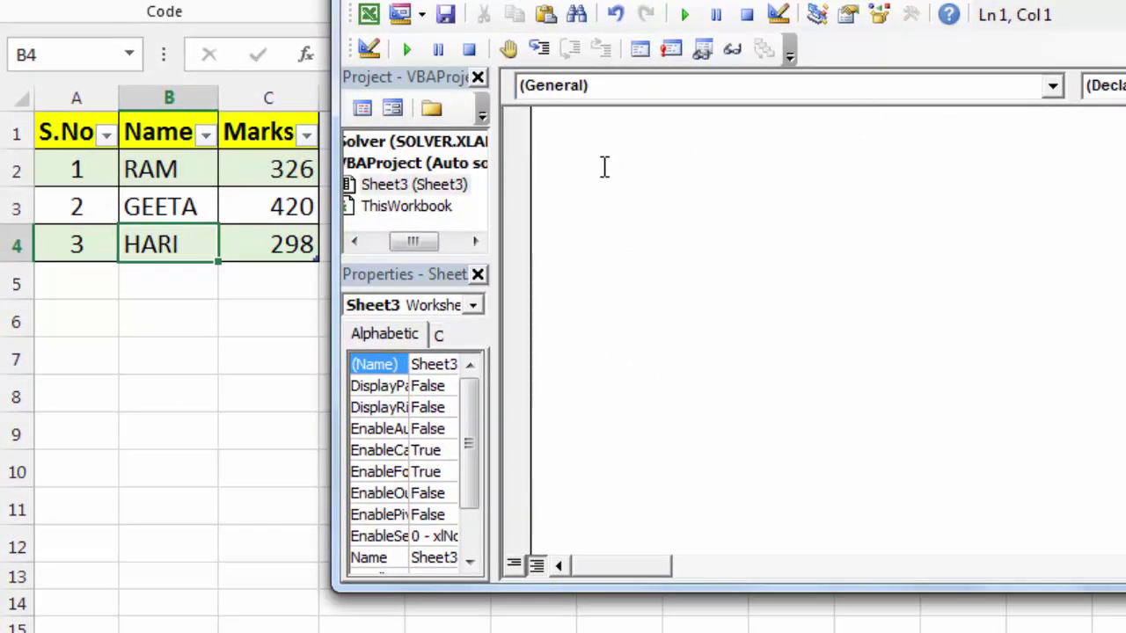
# Step: Paste the Worksheet_Change sort macro and compare its Sales2022 table name with the table's actual name
pyautogui.write('Option Explicit Private Sub Worksheet_Change(ByVal Target As Range) Dim SalesTable As ListObject Dim SortCol As Range  Set SalesTable = ActiveSheet.ListObjects("Sales2022") Set SortCol = Range("Sales2022[Sales 2022]")  If Not Intersect(Target, SortCol) Is Nothing Then     With SalesTable.Sort     .SortFields.Clear     .SortFields.Add Key:=SortCol, Order:=xlDescending     .Header = xlYes     .Apply End With End If End Sub')
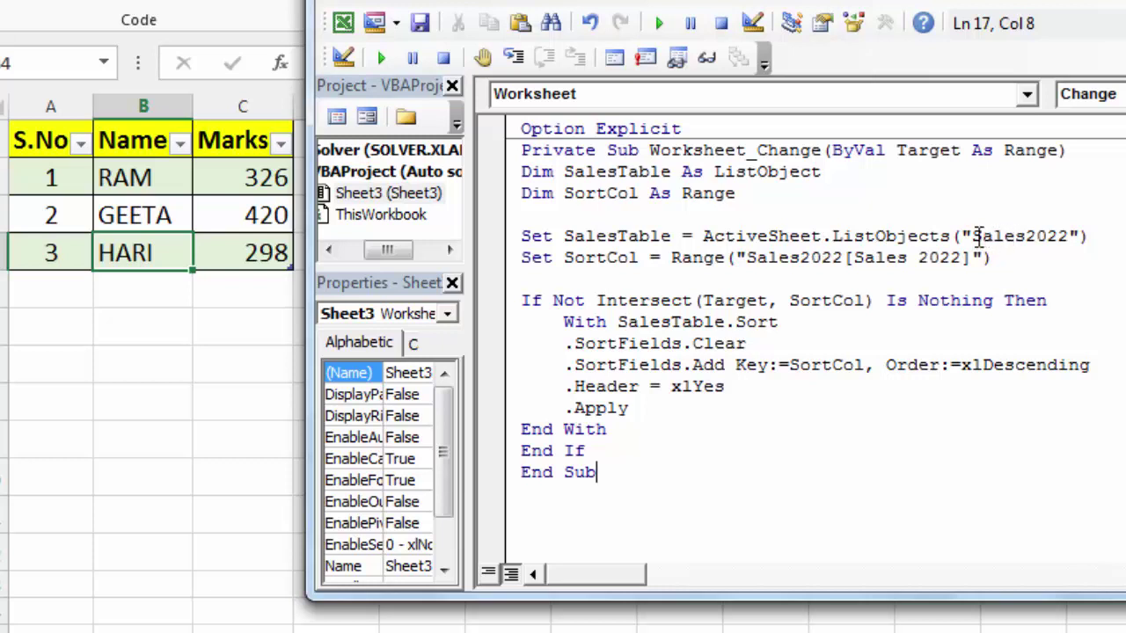
pyautogui.moveTo(971, 236); pyautogui.dragTo(1067, 235)
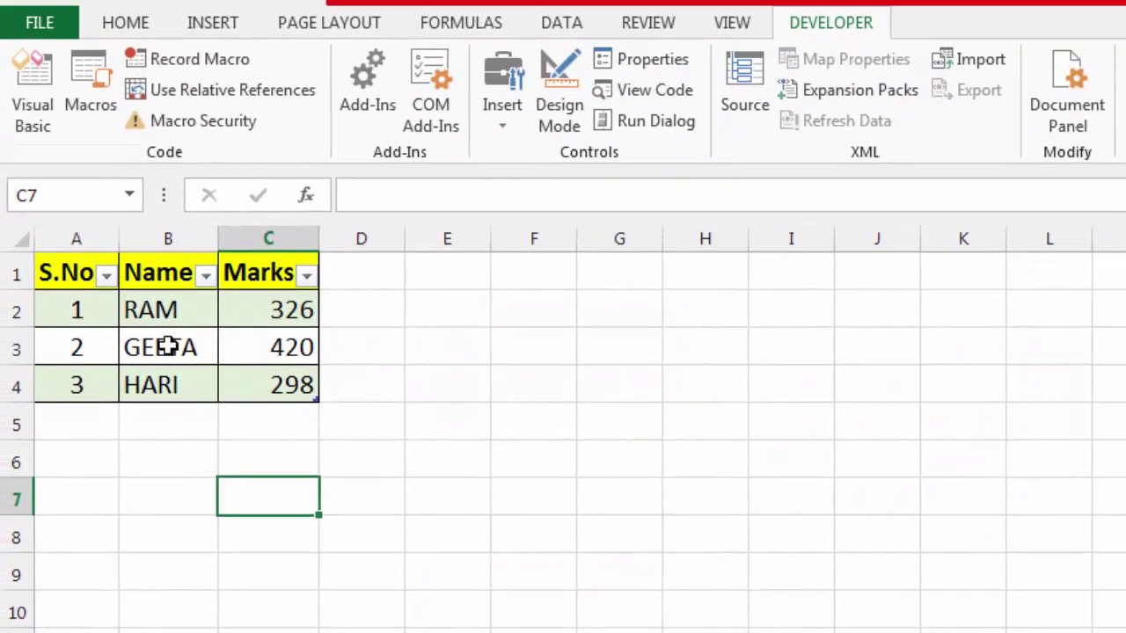
pyautogui.click(167, 347)
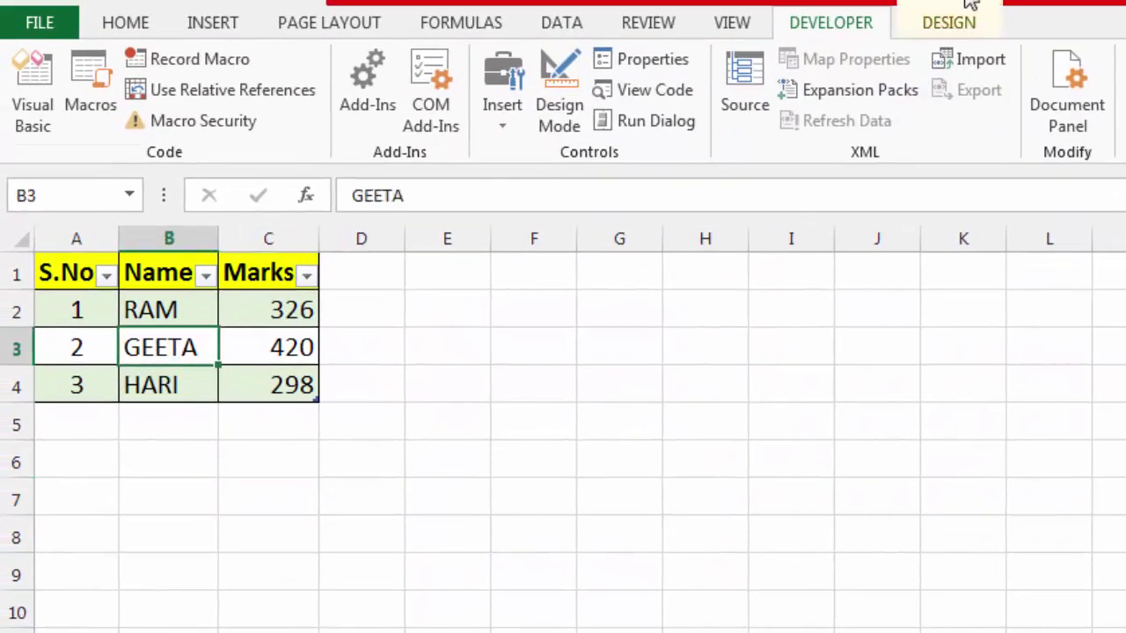
pyautogui.click(954, 25)
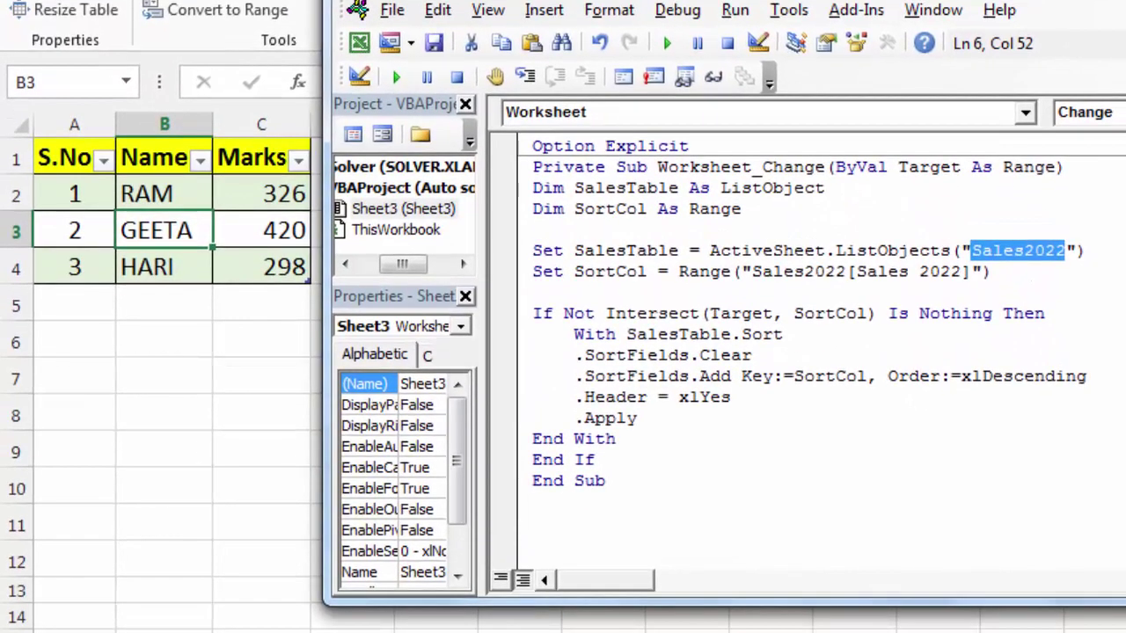
# Step: Replace the table name Sales2022 with Table3 on lines 6 and 7
pyautogui.write('tABLE3')
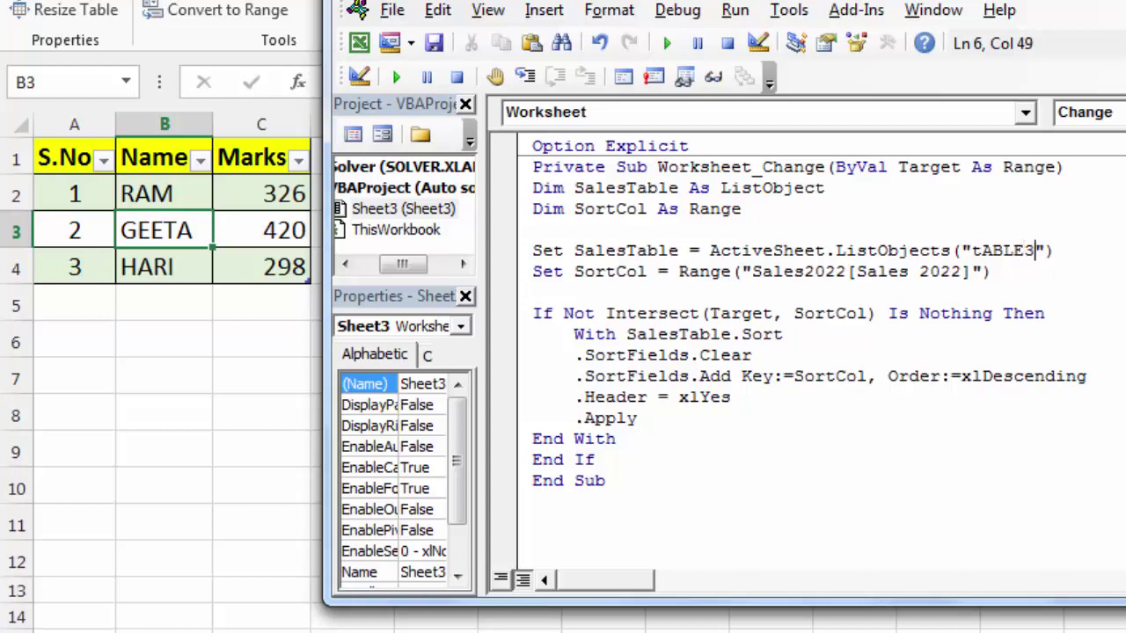
pyautogui.press('BackSpace')
pyautogui.press('BackSpace')
pyautogui.press('BackSpace')
pyautogui.press('BackSpace')
pyautogui.press('BackSpace')
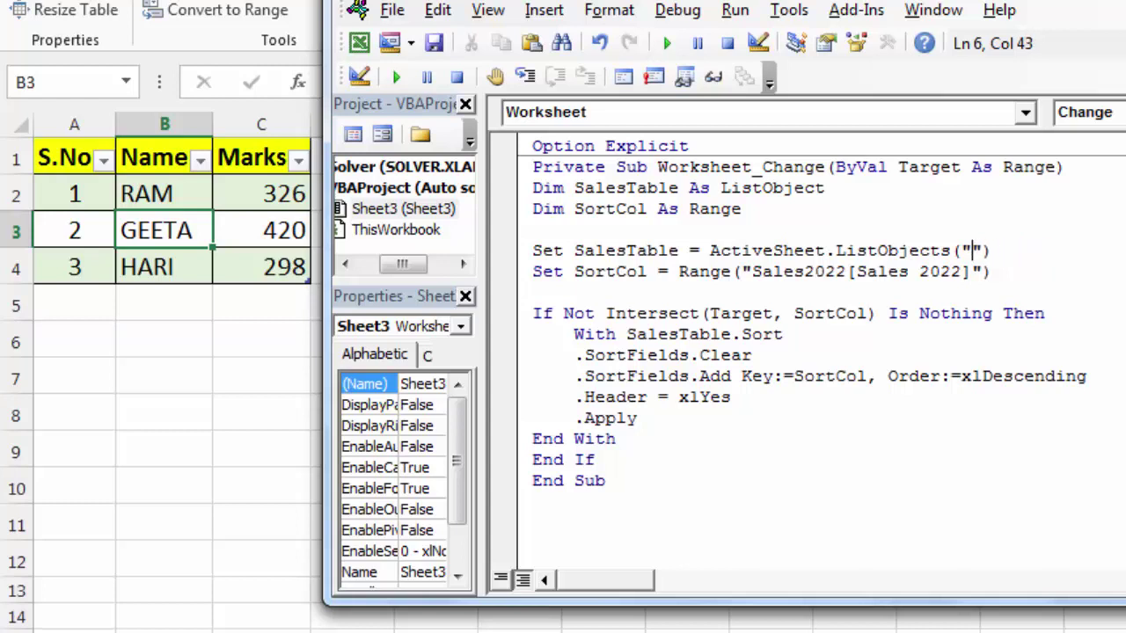
pyautogui.write('Table3')
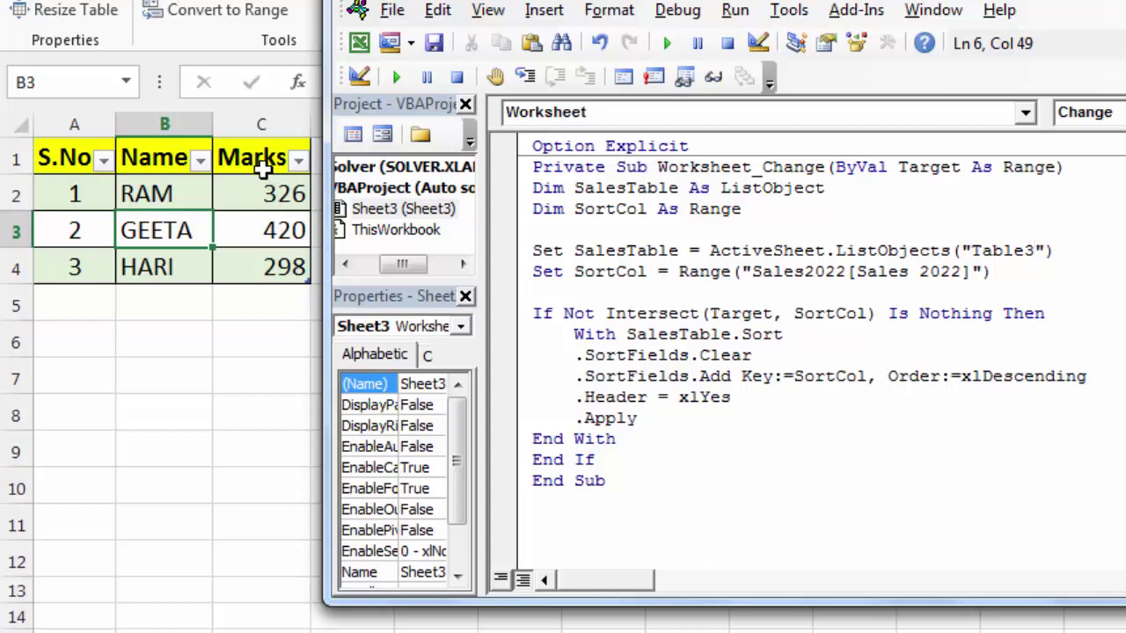
pyautogui.click(751, 272)
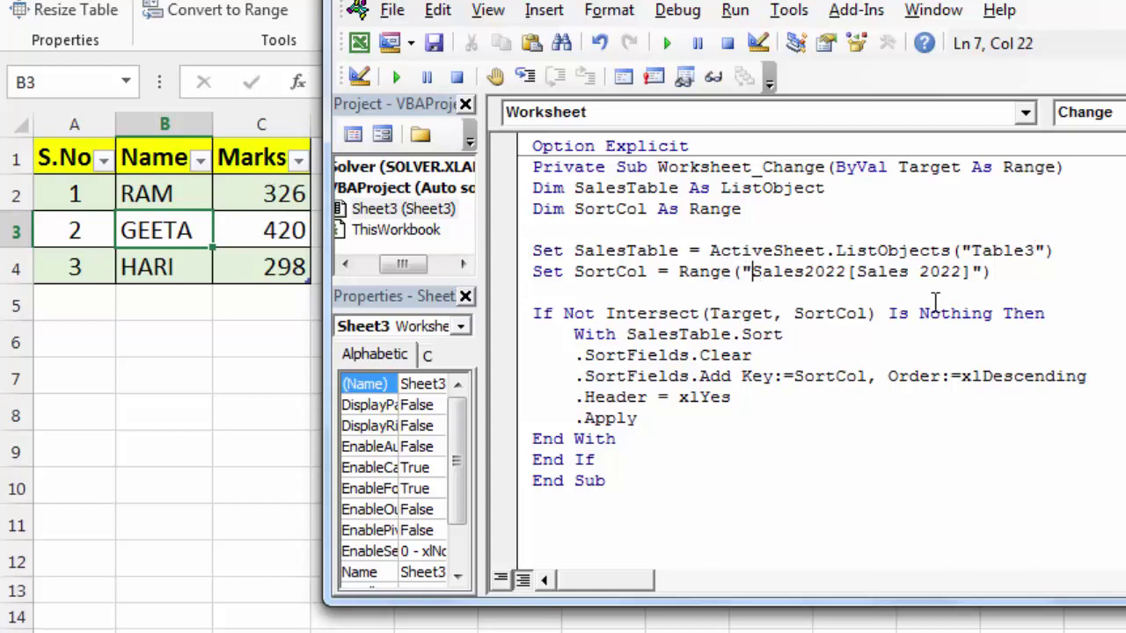
pyautogui.press('Delete')
pyautogui.press('Delete')
pyautogui.press('Delete')
pyautogui.press('Delete')
pyautogui.press('Delete')
pyautogui.press('Delete')
pyautogui.press('Delete')
pyautogui.press('Delete')
pyautogui.press('Delete')
pyautogui.write('Table3')
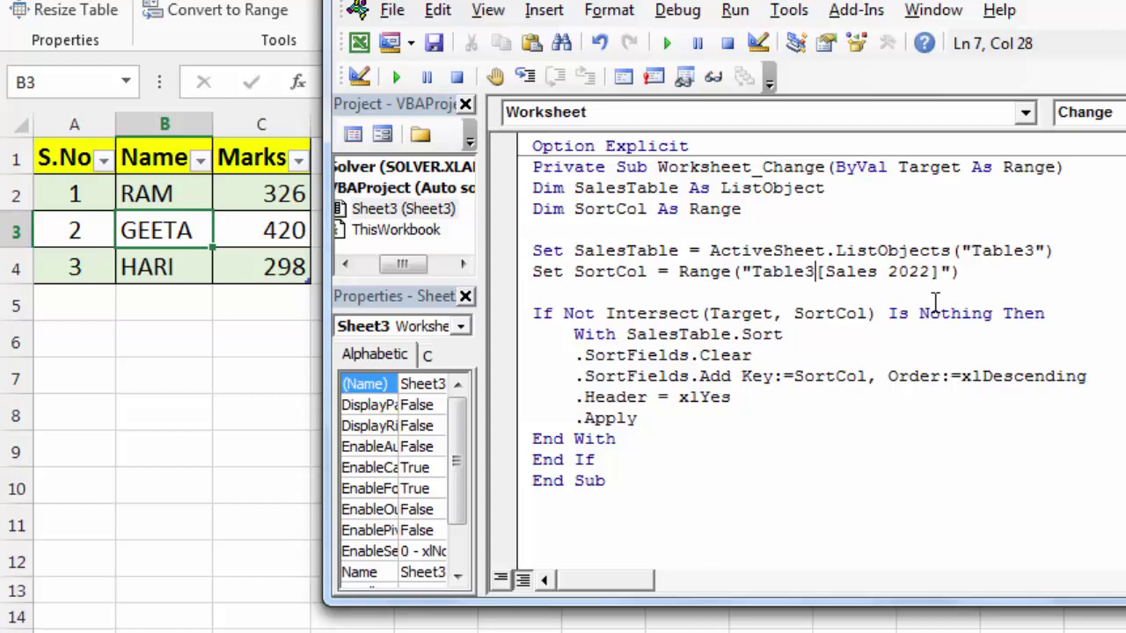
# Step: Change the sort column from [Sales 2022] to [Marks] and return to the worksheet
pyautogui.press('Right')
pyautogui.press('Right')
pyautogui.press('Left')
pyautogui.hotkey('shift', 'Right')
pyautogui.hotkey('shift', 'Right')
pyautogui.hotkey('shift', 'Right')
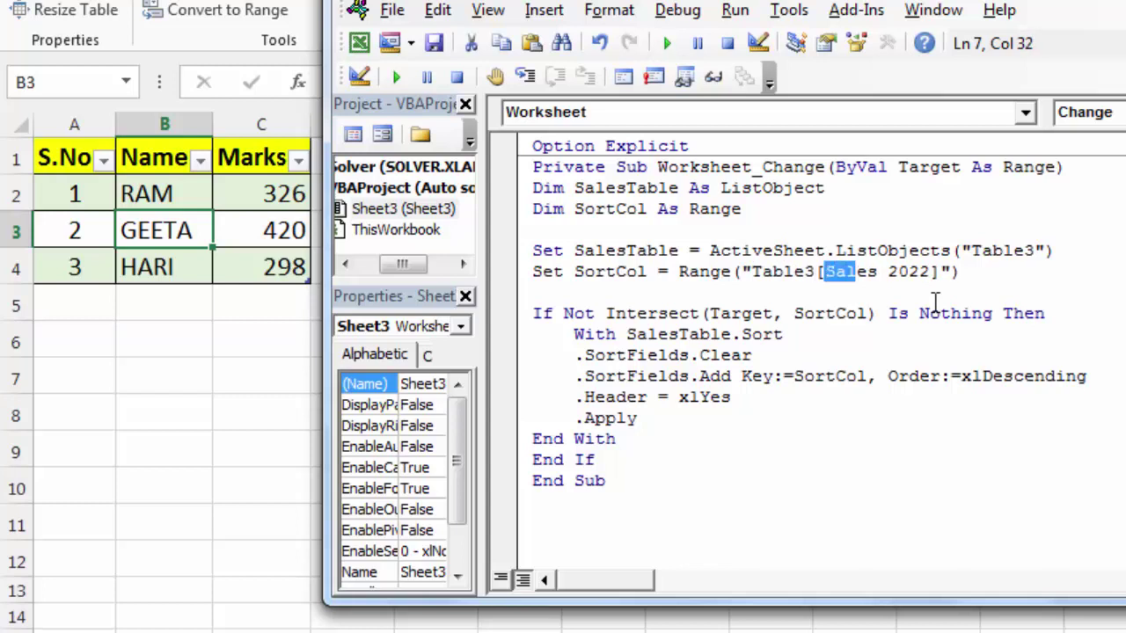
pyautogui.hotkey('shift', 'Right')
pyautogui.hotkey('shift', 'Right')
pyautogui.hotkey('shift', 'Right')
pyautogui.hotkey('shift', 'Right')
pyautogui.hotkey('shift', 'Right')
pyautogui.hotkey('shift', 'Right')
pyautogui.hotkey('shift', 'Right')
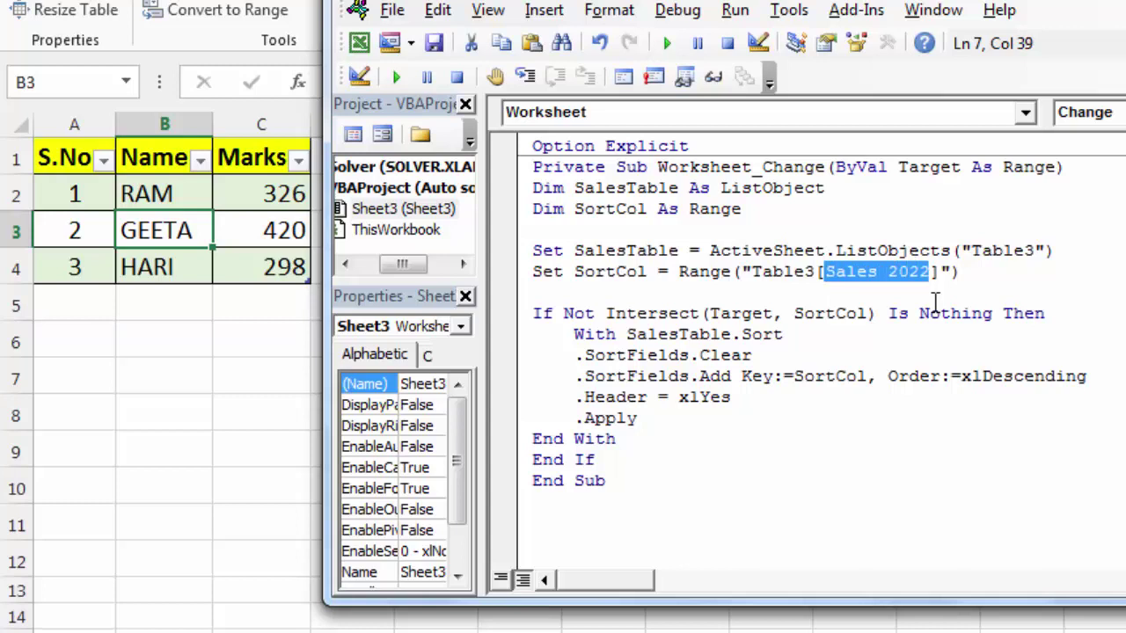
pyautogui.write('Marks')
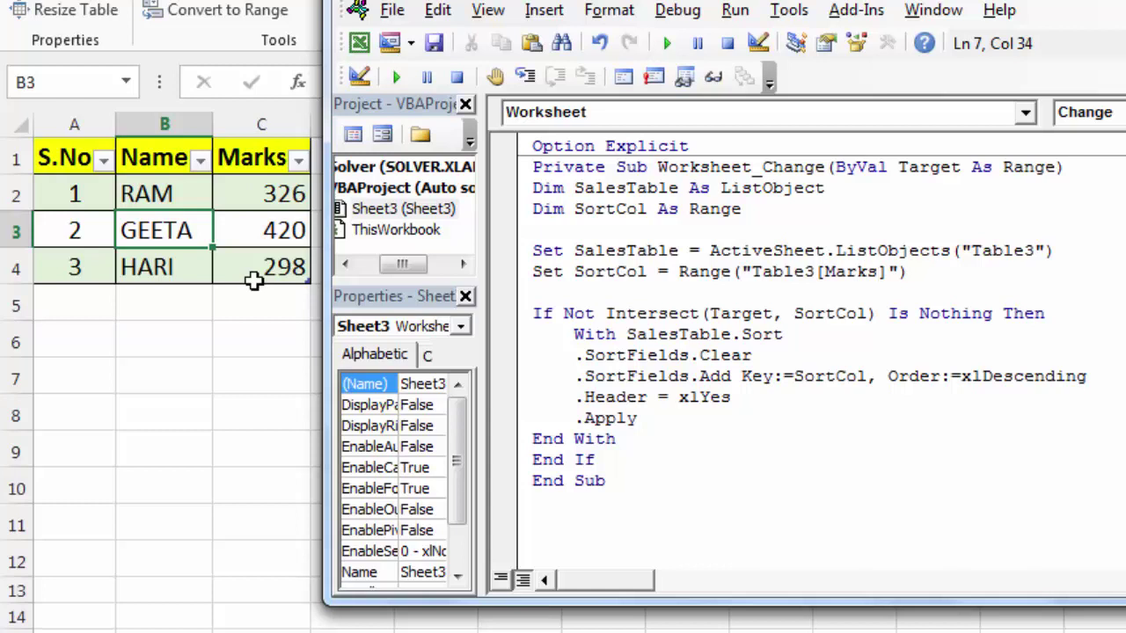
pyautogui.click(809, 332)
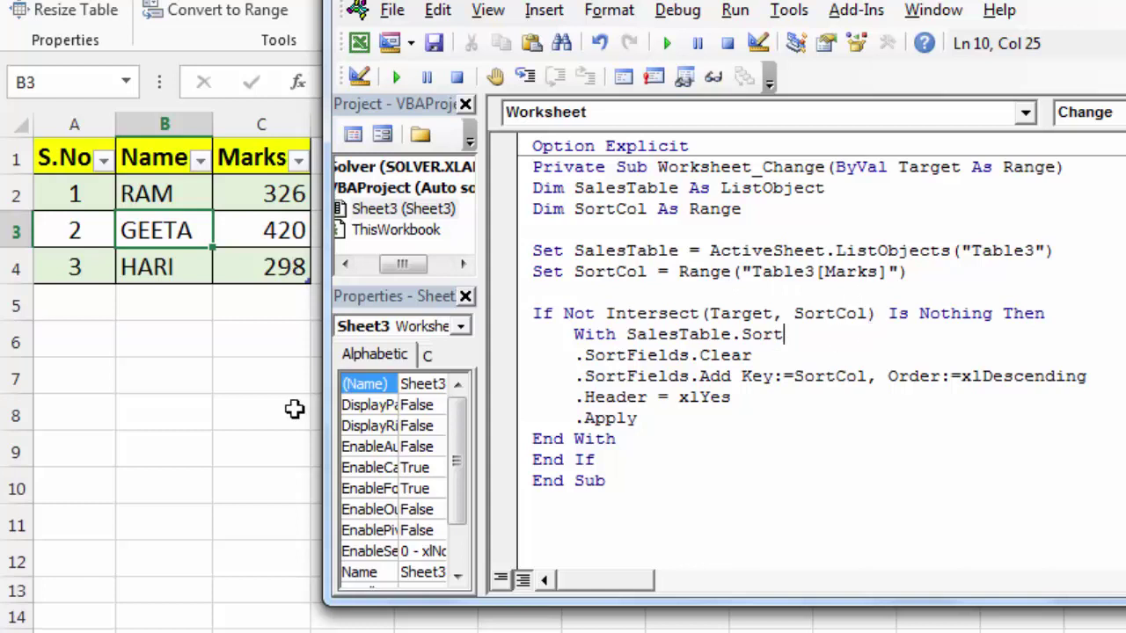
pyautogui.click(241, 384)
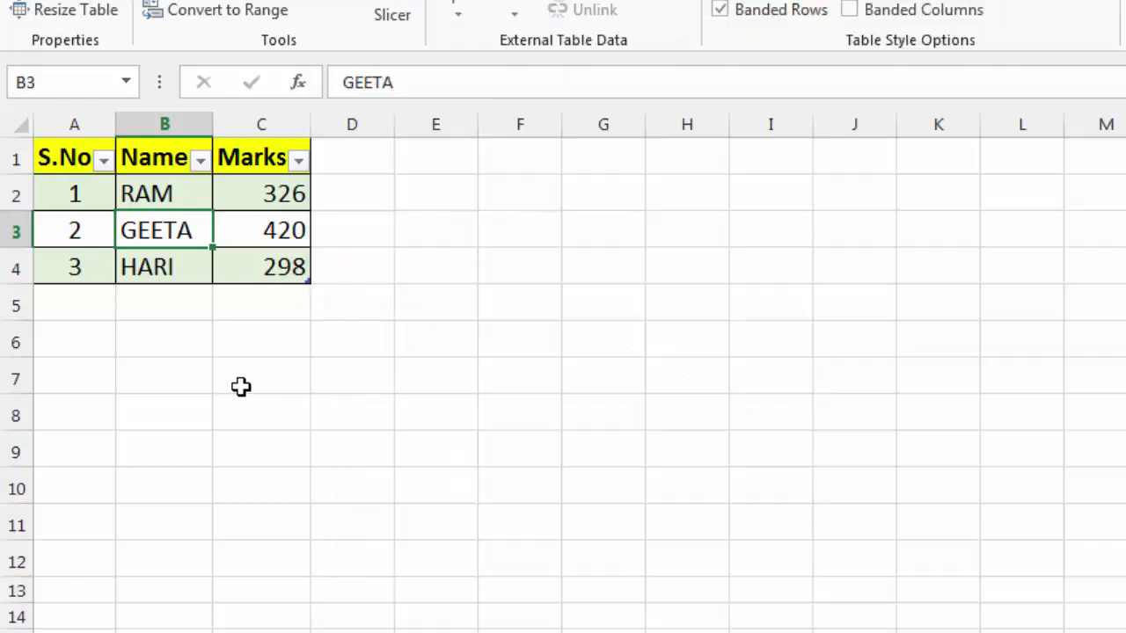
# Step: Add row 4, mohan, 300 and check that the table re-sorts
pyautogui.click(73, 307)
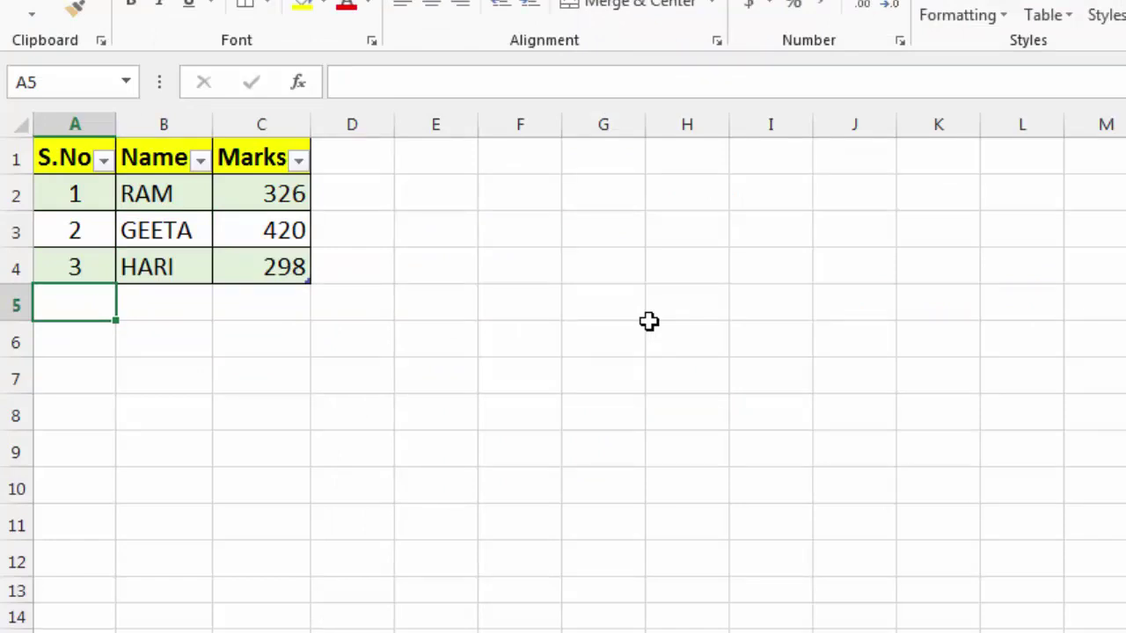
pyautogui.write('4')
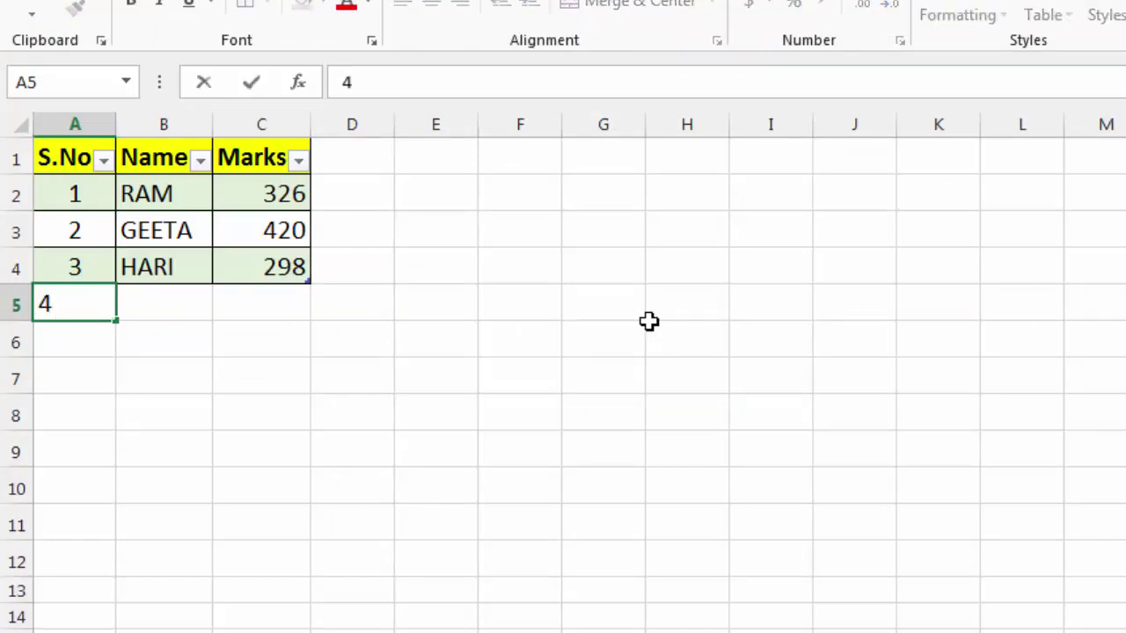
pyautogui.press('Tab')
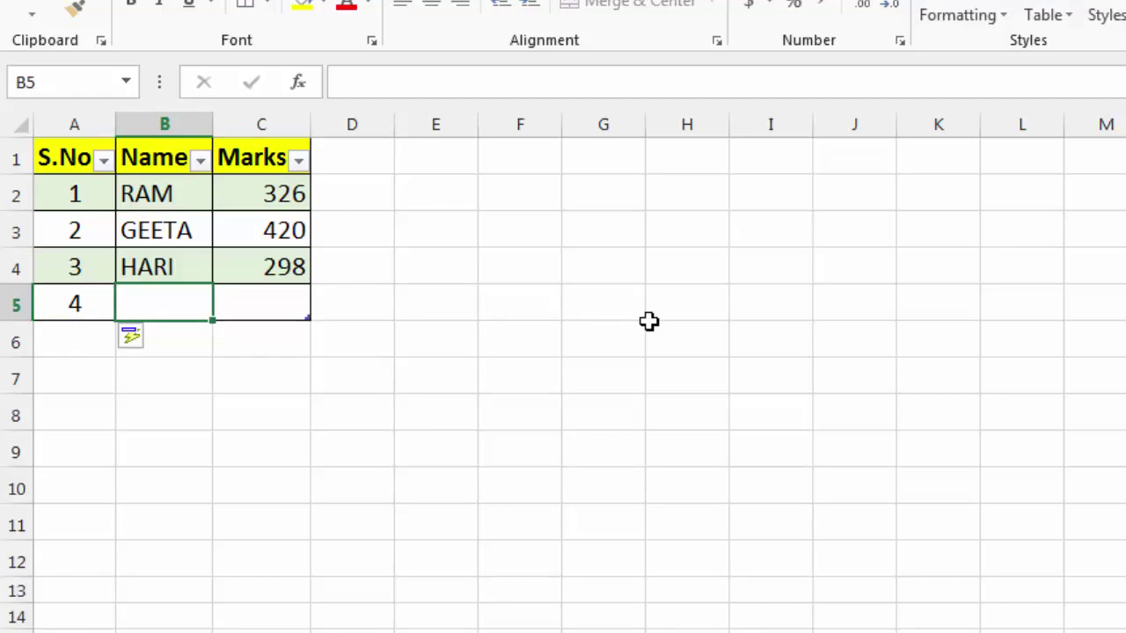
pyautogui.write('mohan')
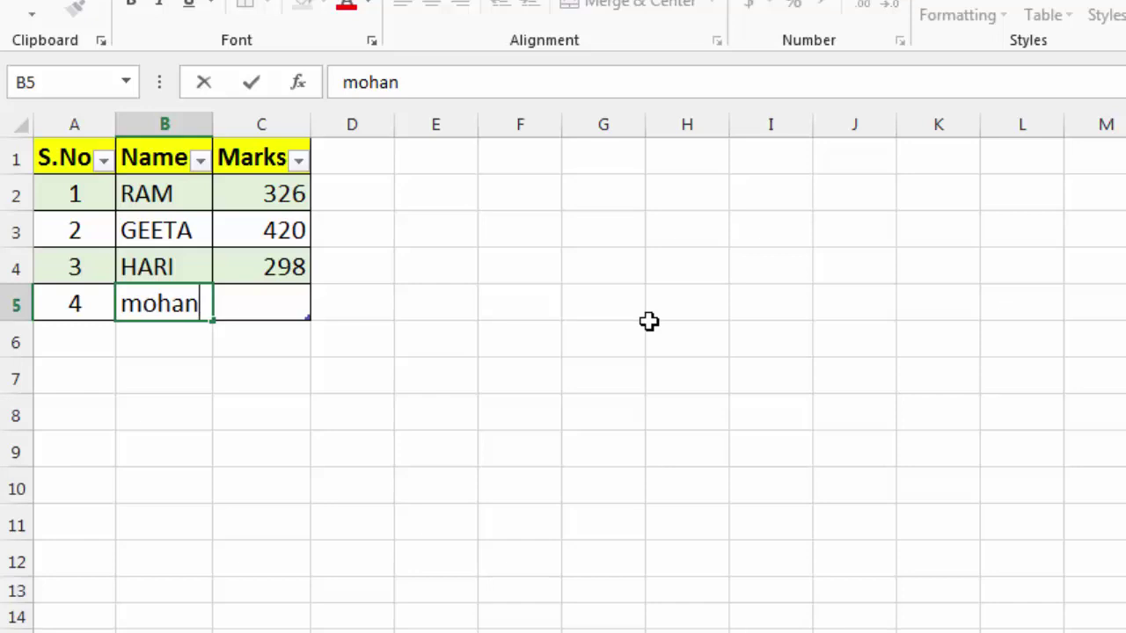
pyautogui.press('Tab')
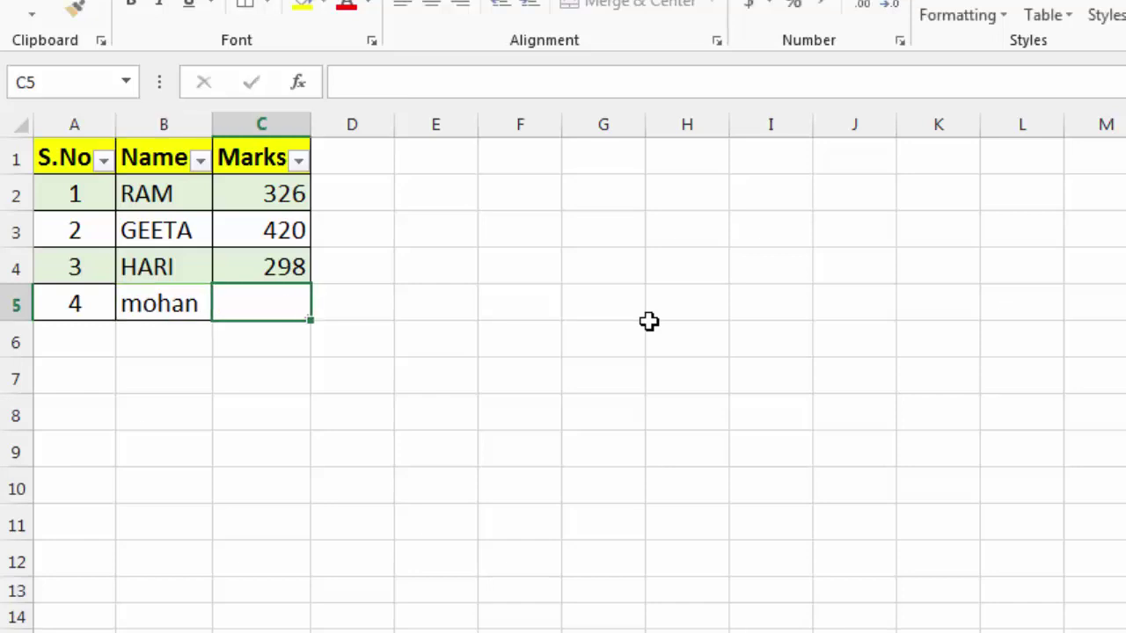
pyautogui.write('300')
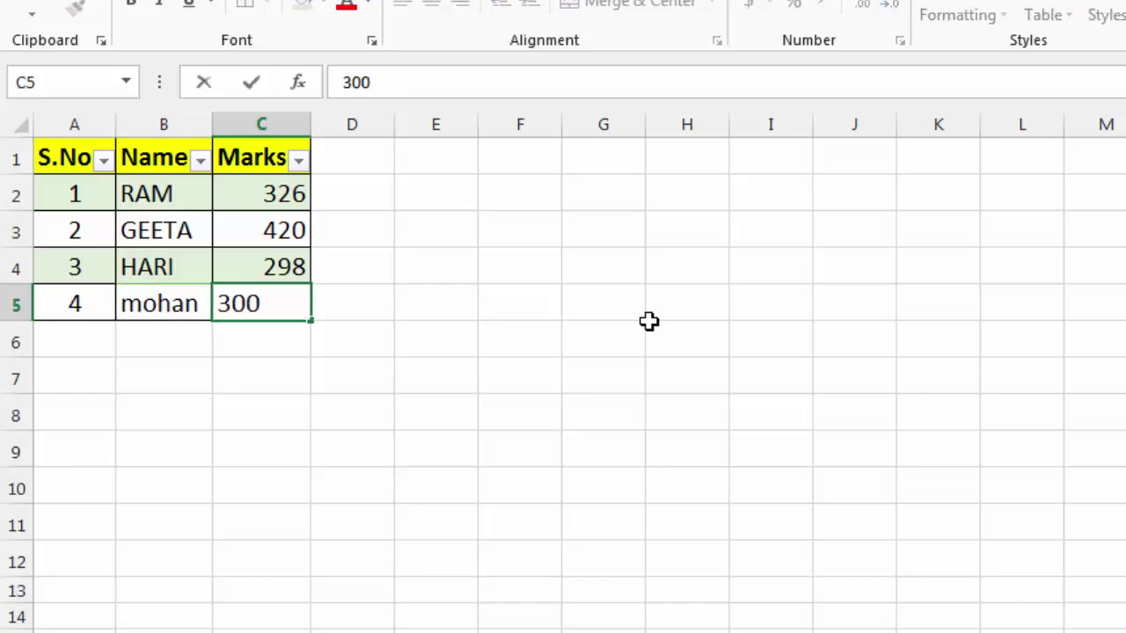
pyautogui.press('Return')
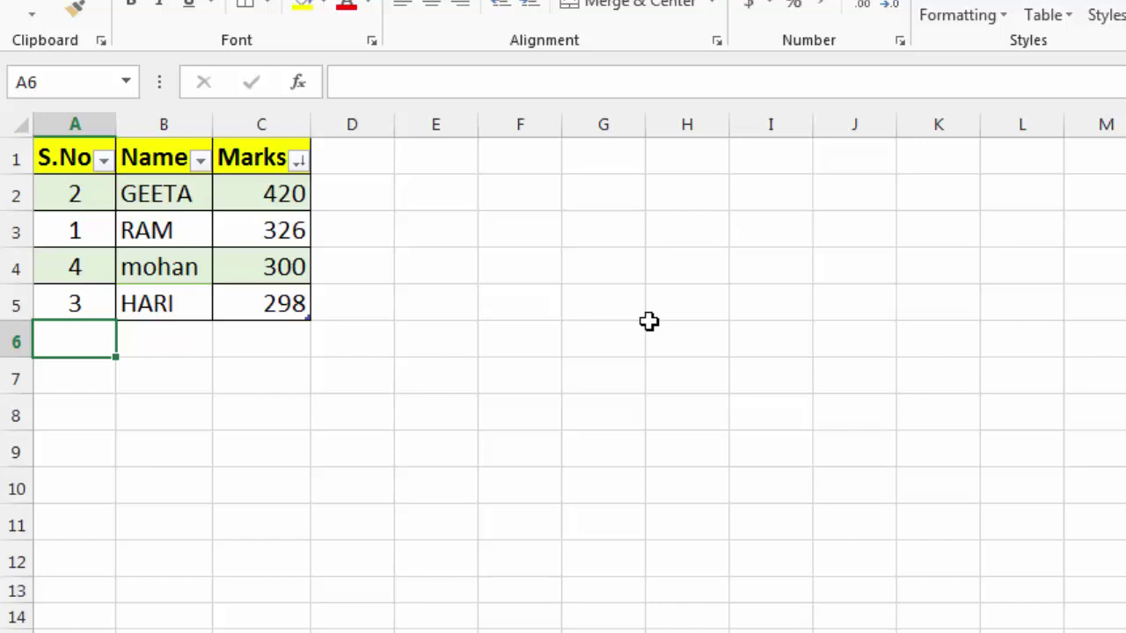
pyautogui.press('Up')
pyautogui.press('Up')
pyautogui.press('Right')
pyautogui.press('Right')
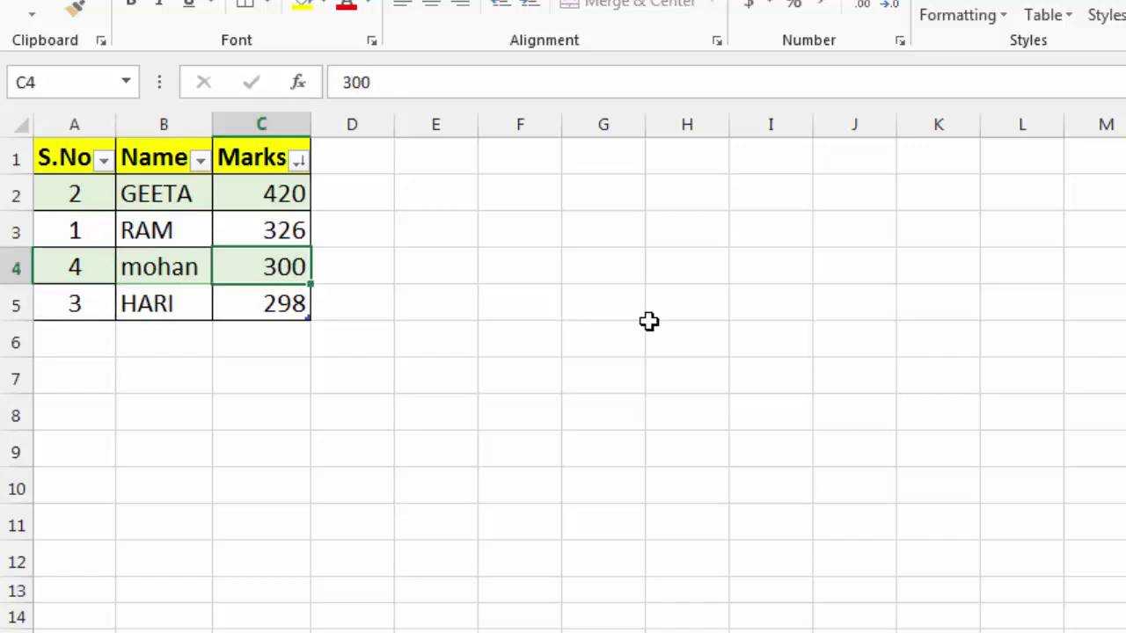
pyautogui.press('Down')
pyautogui.press('Down')
pyautogui.press('Left')
pyautogui.press('Left')
# Step: Add rows 5, Naresh, 320 and 6, gopal, 456 to the auto-sorting table
pyautogui.write('5')
pyautogui.press('Tab')
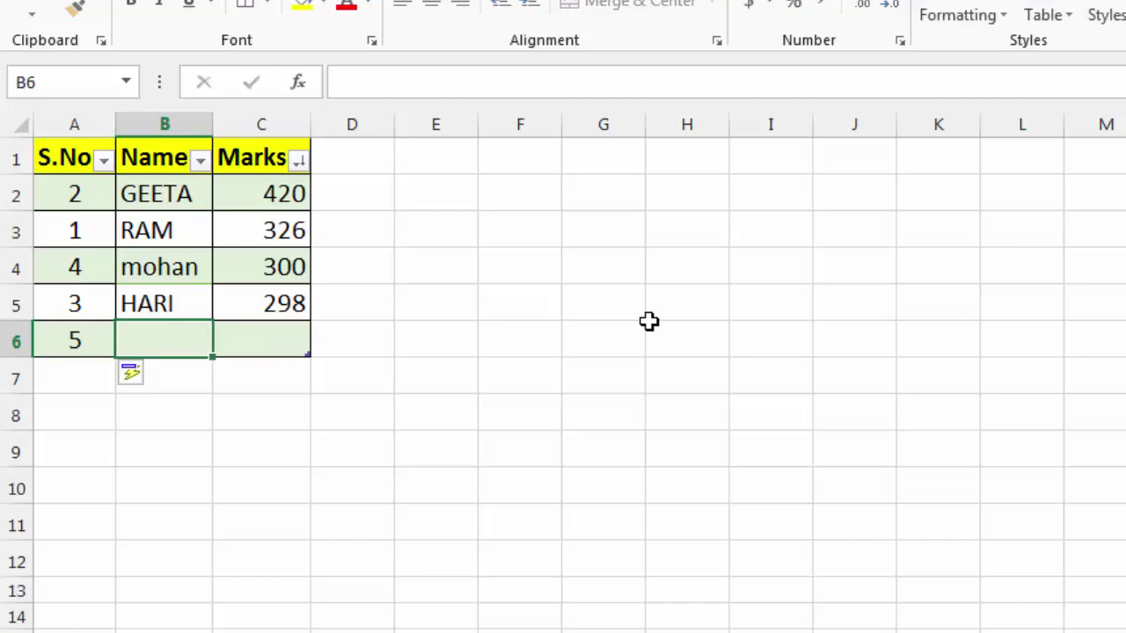
pyautogui.write('Naresh')
pyautogui.press('Tab')
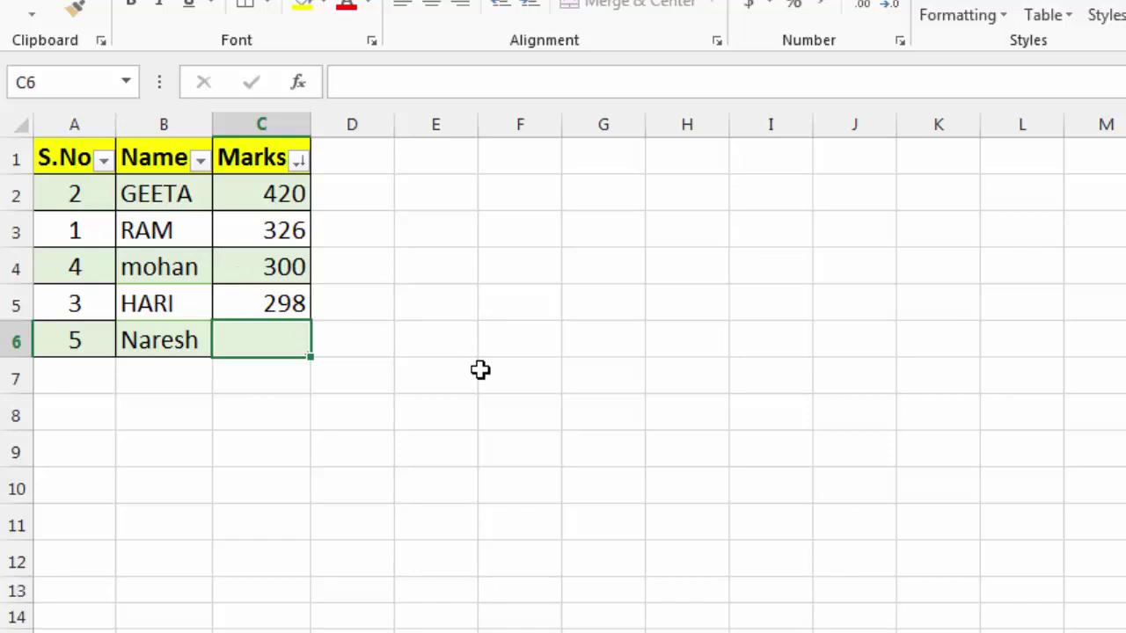
pyautogui.write('320')
pyautogui.press('Return')
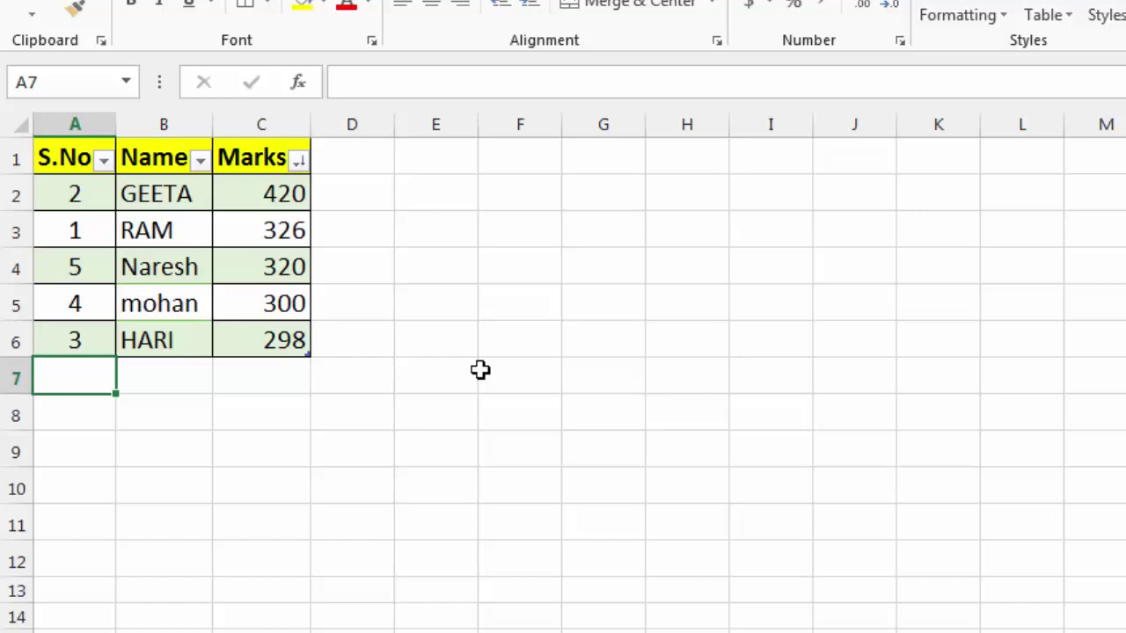
pyautogui.write('6')
pyautogui.press('Tab')
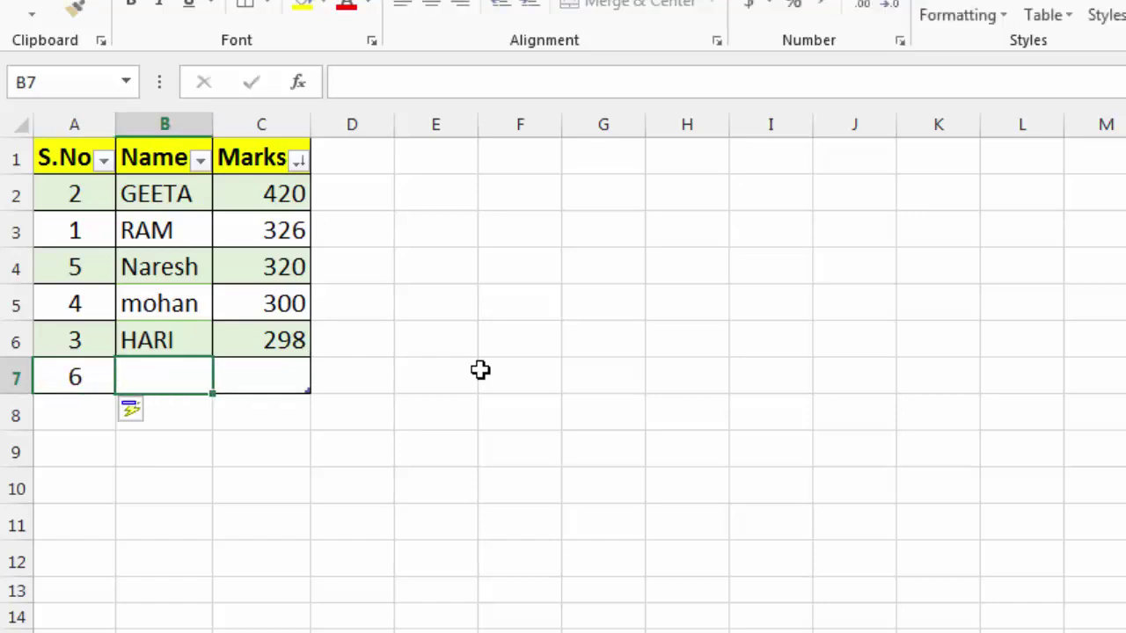
pyautogui.write('gopal')
pyautogui.press('Tab')
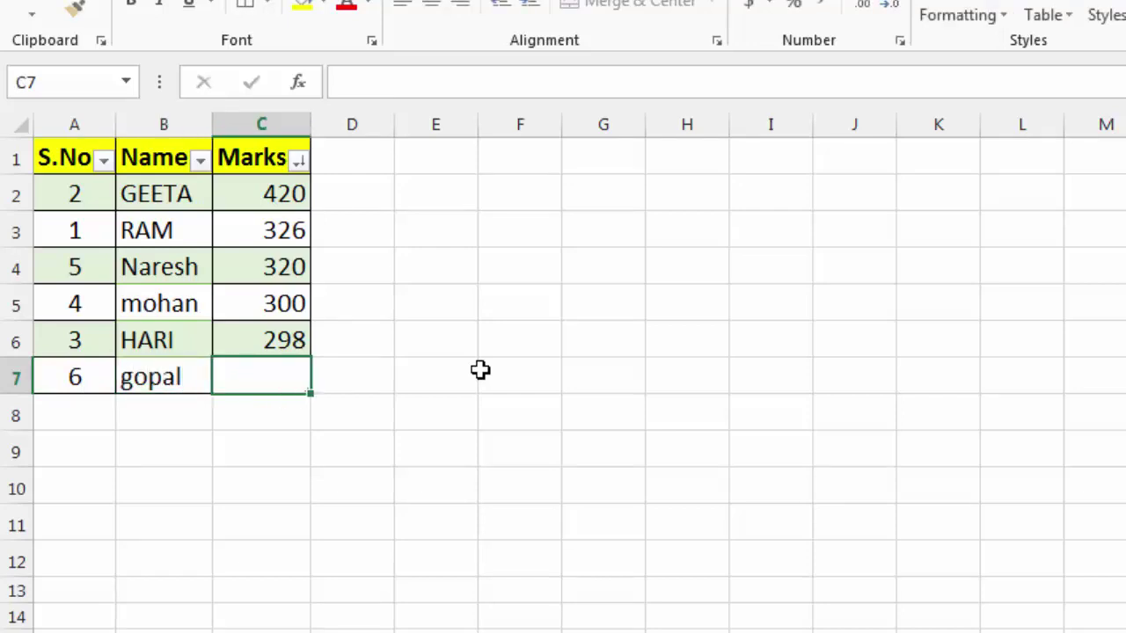
pyautogui.write('456')
pyautogui.press('Return')
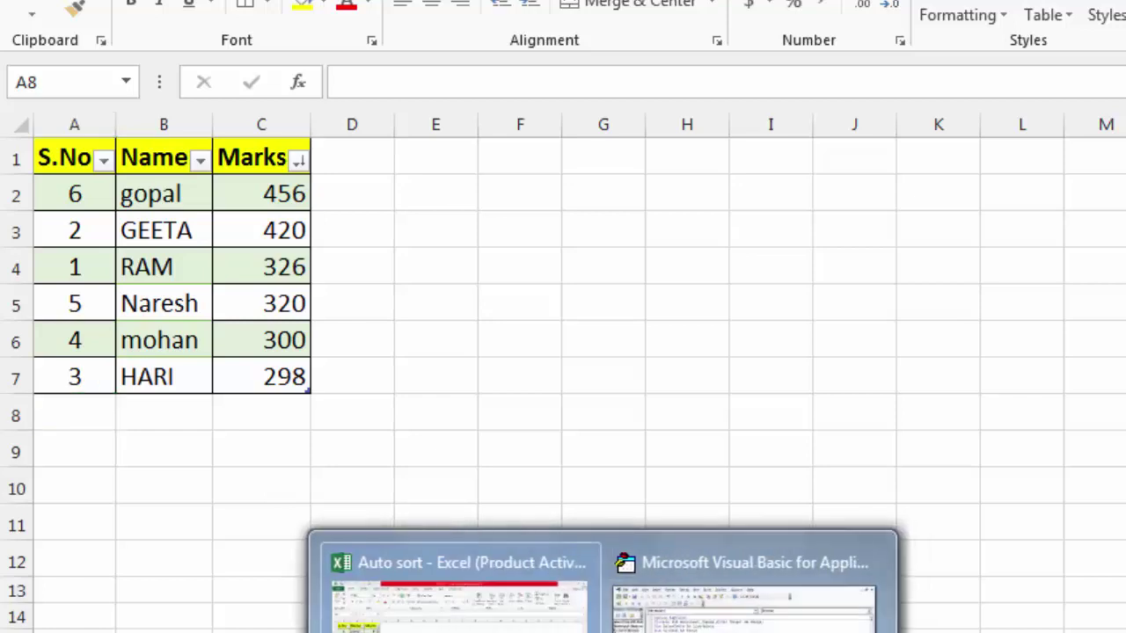
# Step: Delete all the sort macro code in the VBA editor and select table range A1:C7
pyautogui.click(686, 563)
pyautogui.moveTo(645, 520); pyautogui.dragTo(521, 143)
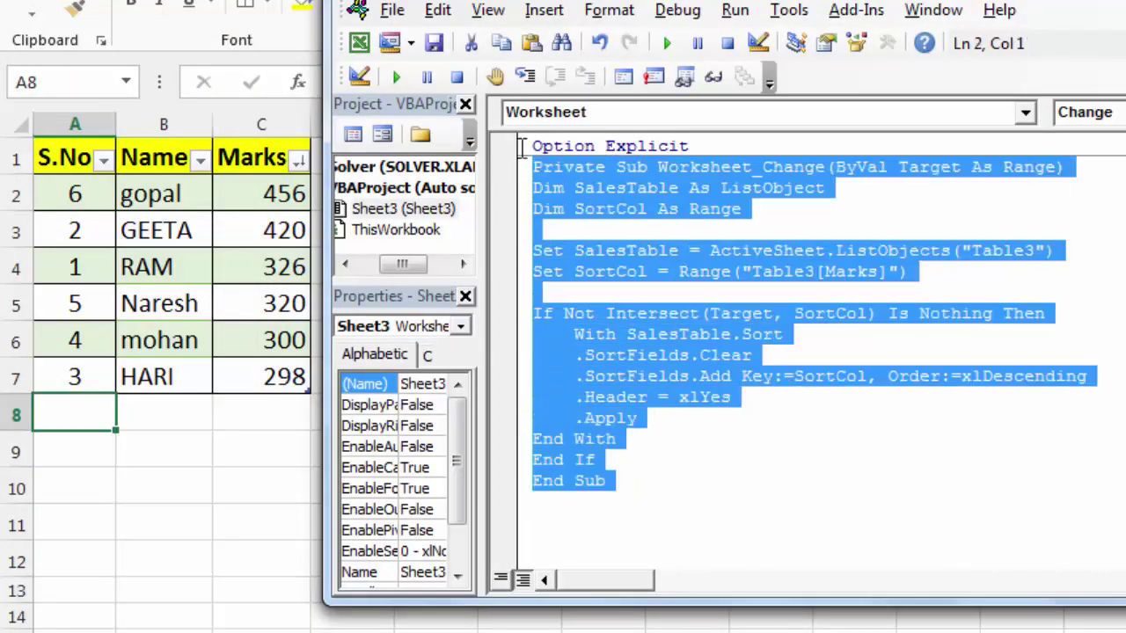
pyautogui.press('Delete')
pyautogui.click(167, 480)
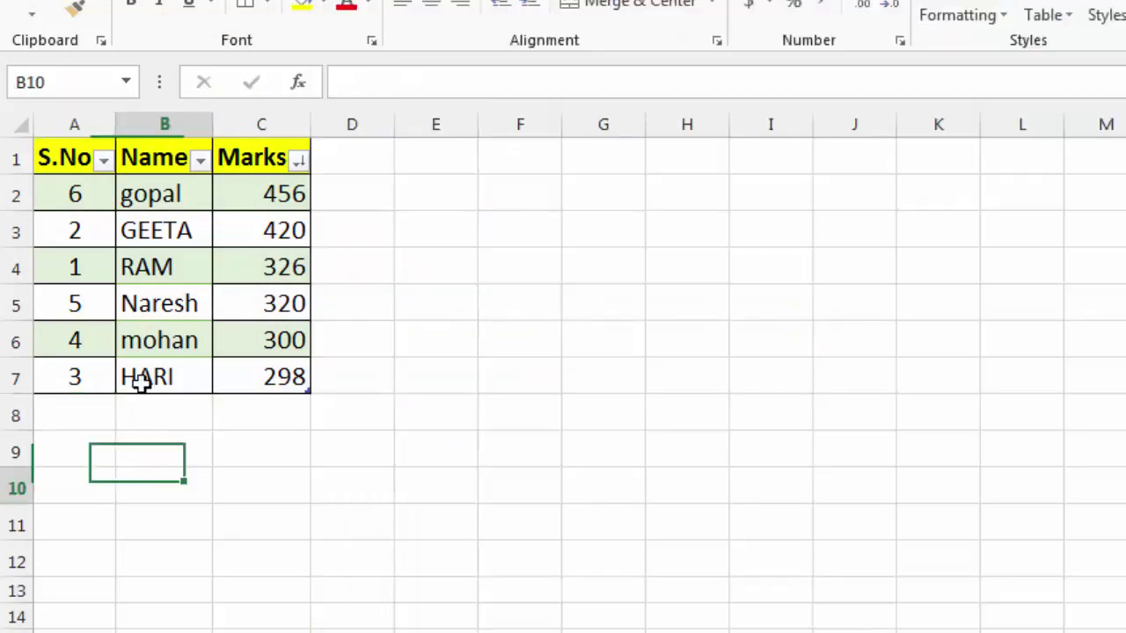
pyautogui.moveTo(55, 159); pyautogui.dragTo(309, 374)
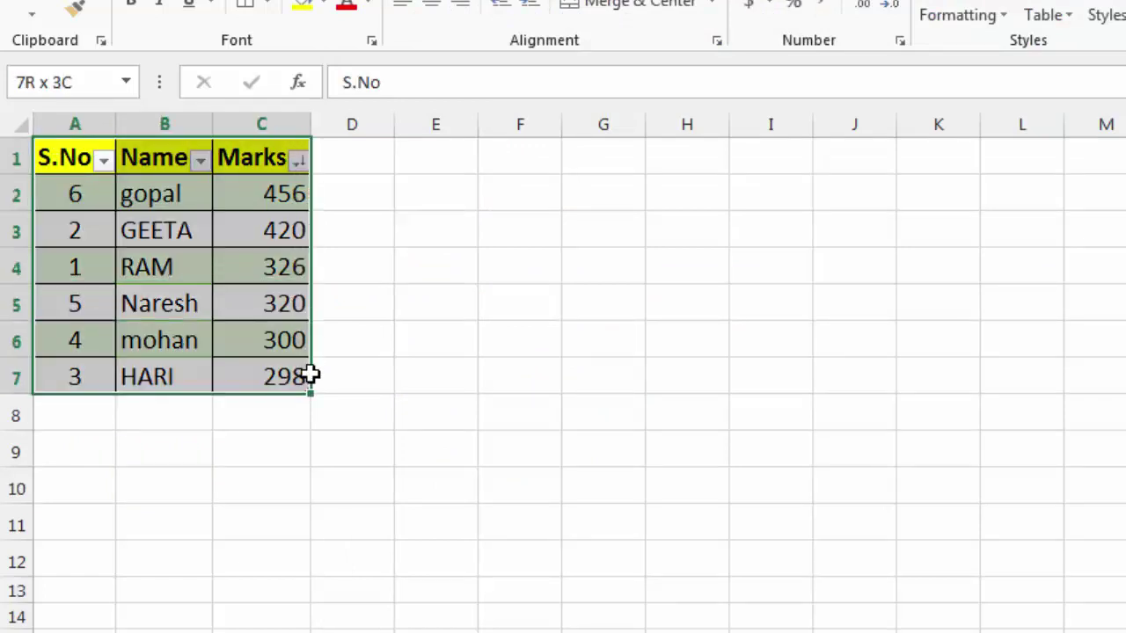
# Step: Clear the table's data and enter new headers s.no, name and roll in row 1
pyautogui.press('Delete')
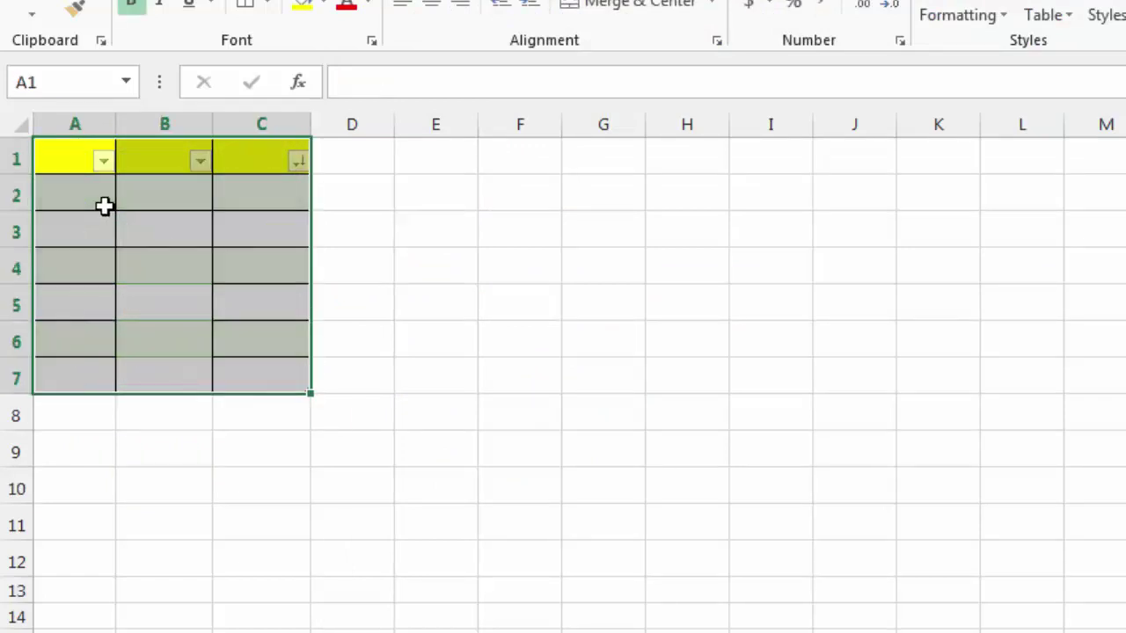
pyautogui.click(105, 203)
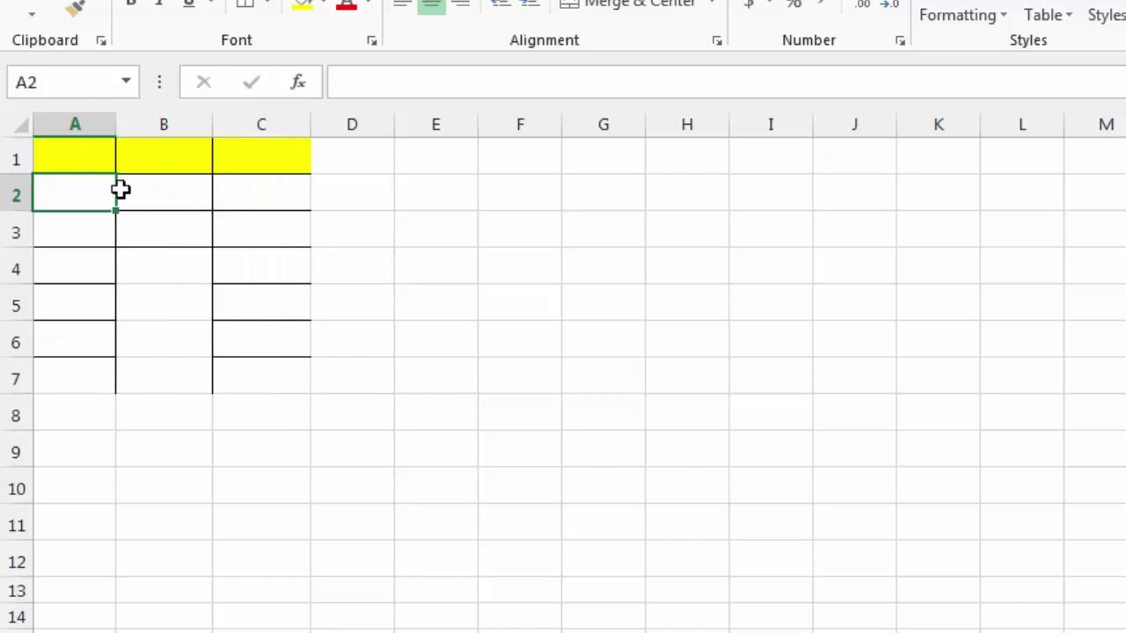
pyautogui.click(83, 164)
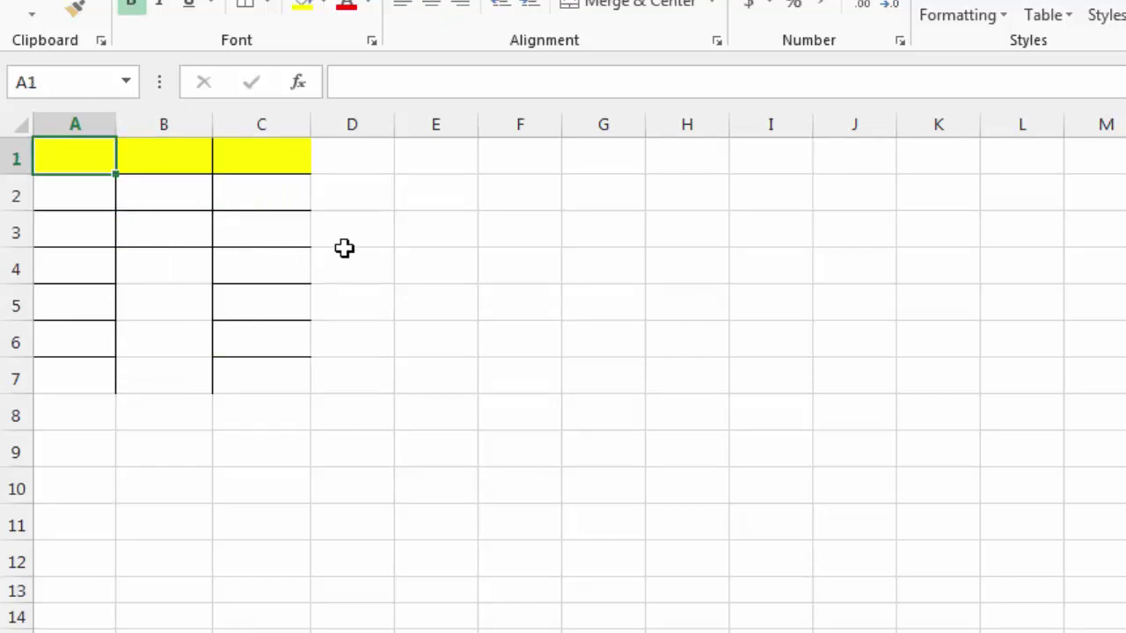
pyautogui.write('s.no')
pyautogui.press('Tab')
pyautogui.write('name')
pyautogui.press('Tab')
pyautogui.write('roll')
pyautogui.press('Return')
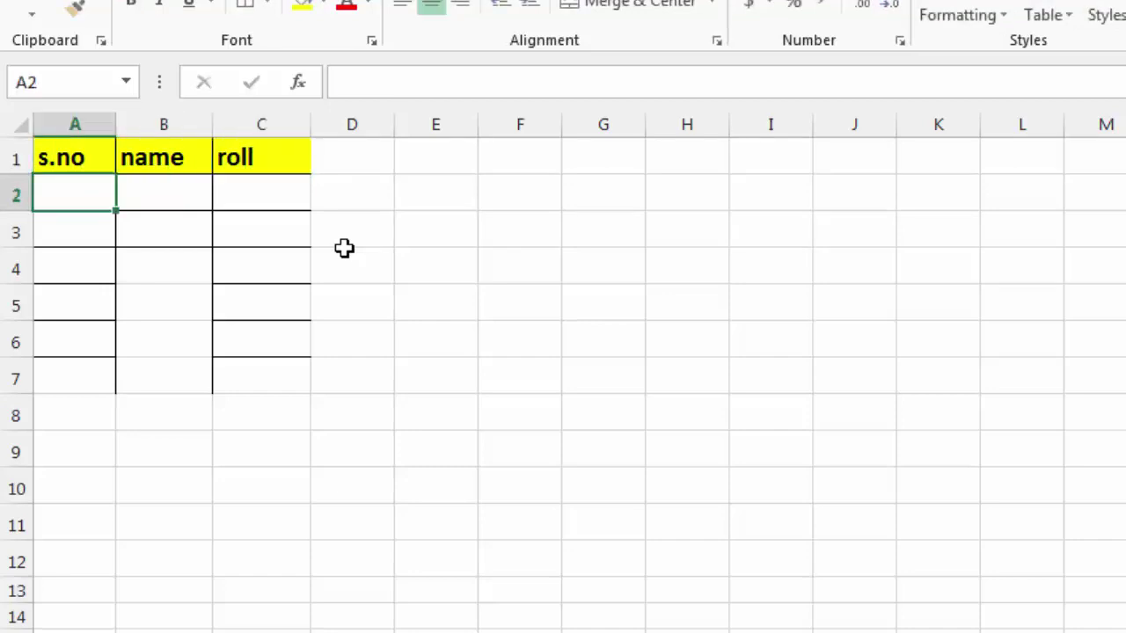
# Step: Fill the s.no column with serial numbers 1 through 6
pyautogui.write('1')
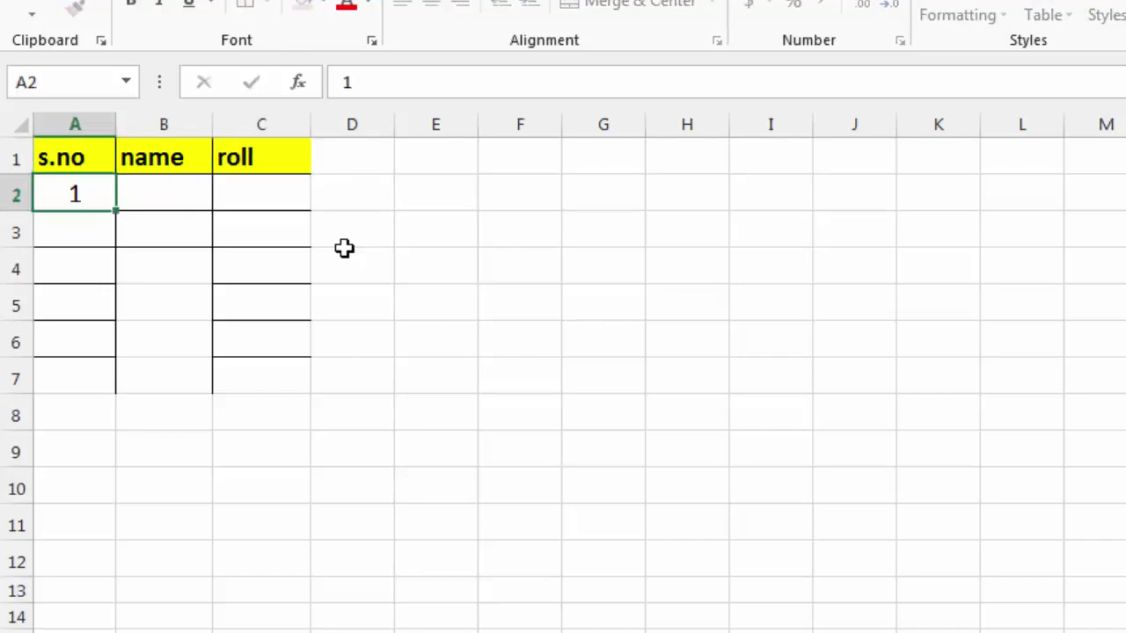
pyautogui.press('Return')
pyautogui.write('2')
pyautogui.press('Return')
pyautogui.write('3')
pyautogui.press('Return')
pyautogui.write('4')
pyautogui.press('Return')
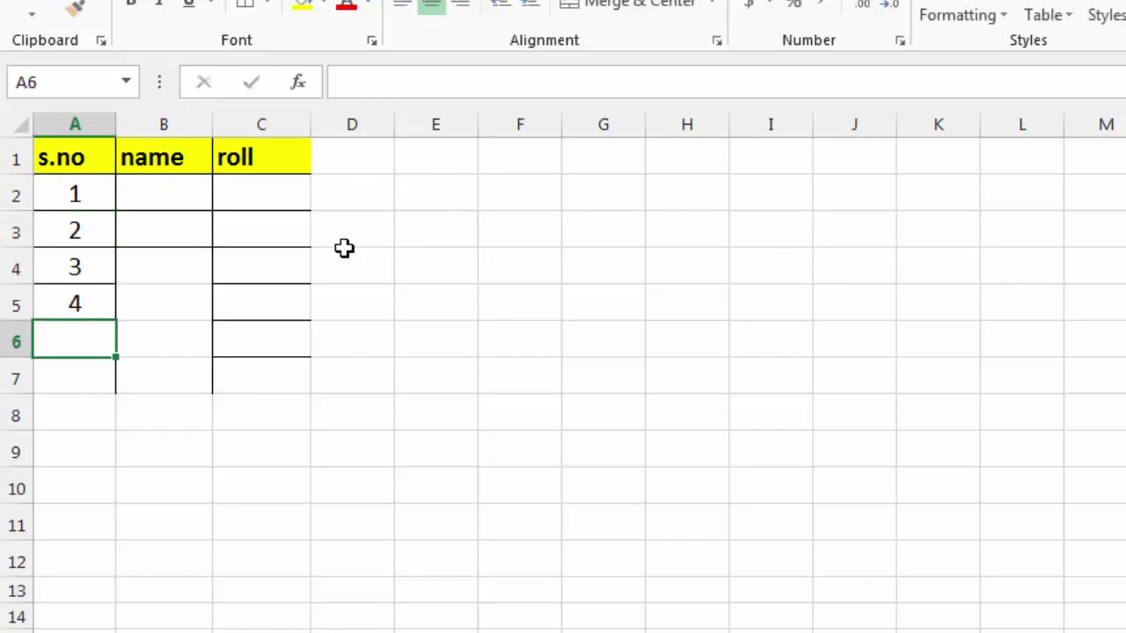
pyautogui.write('5')
pyautogui.press('Return')
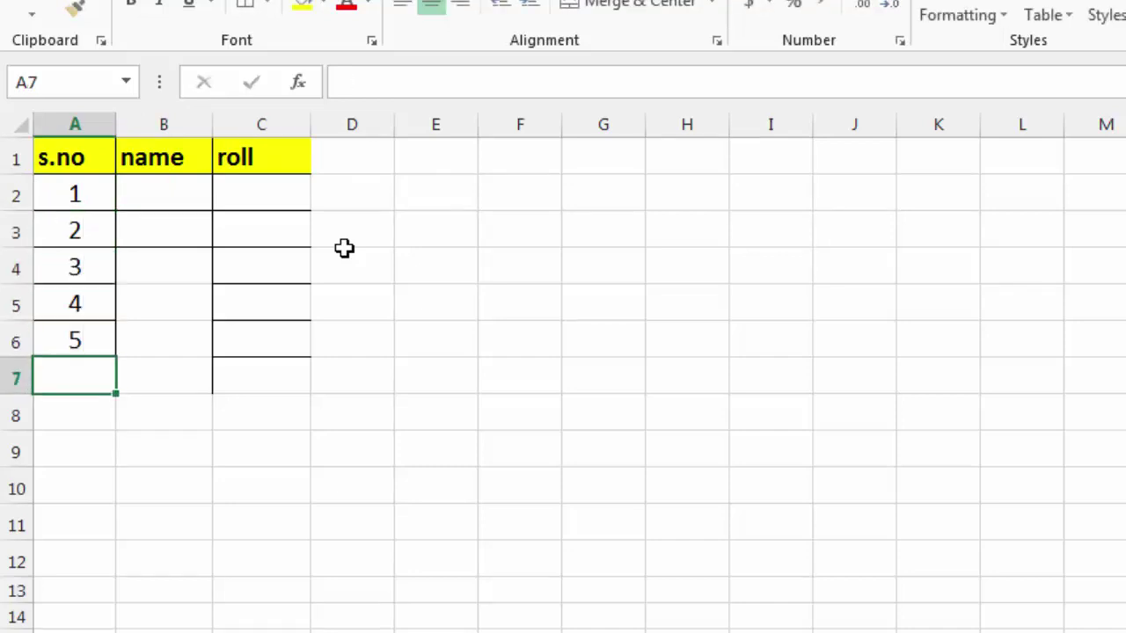
pyautogui.write('6')
pyautogui.press('Return')
# Step: Enter the first record: name ram with value 456
pyautogui.press('Right')
pyautogui.press('Up')
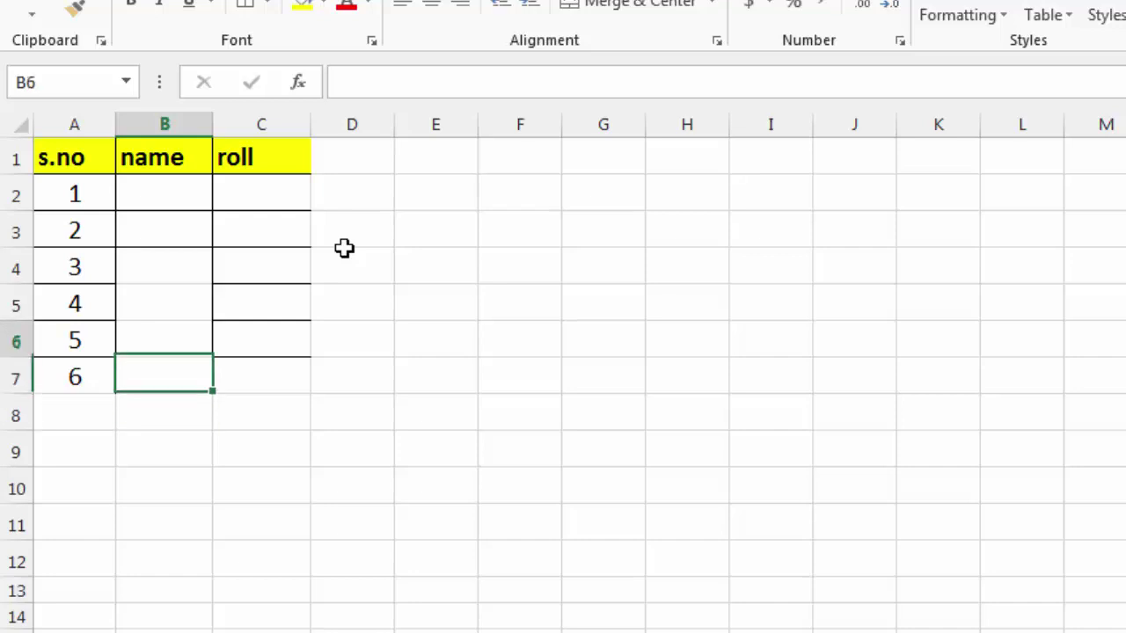
pyautogui.press('Up')
pyautogui.press('Up')
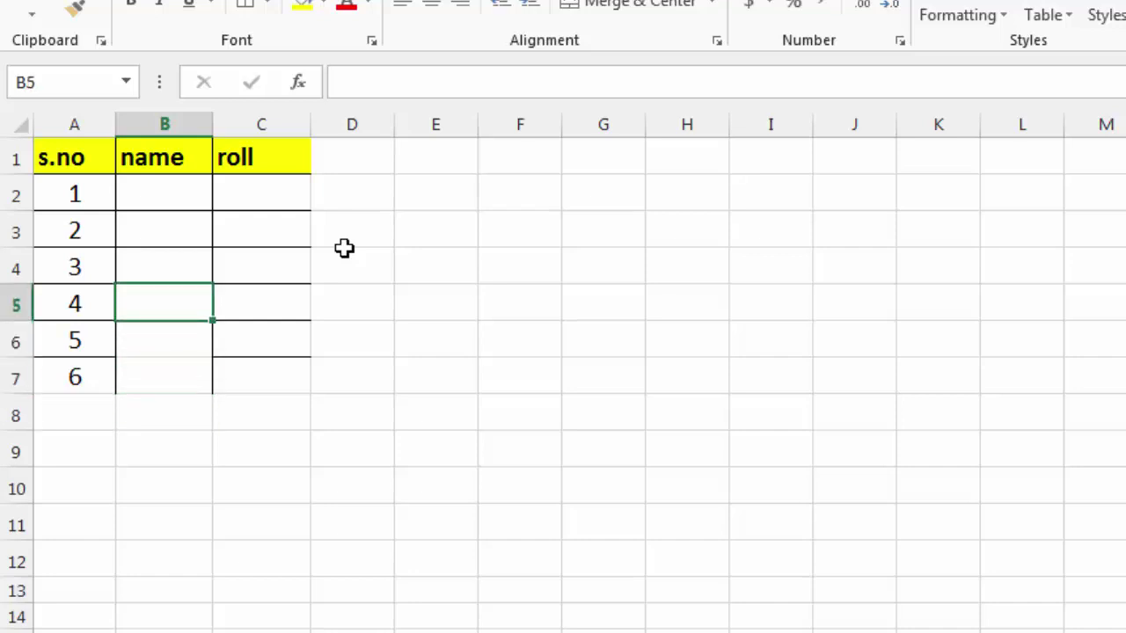
pyautogui.press('Up')
pyautogui.press('Up')
pyautogui.press('Up')
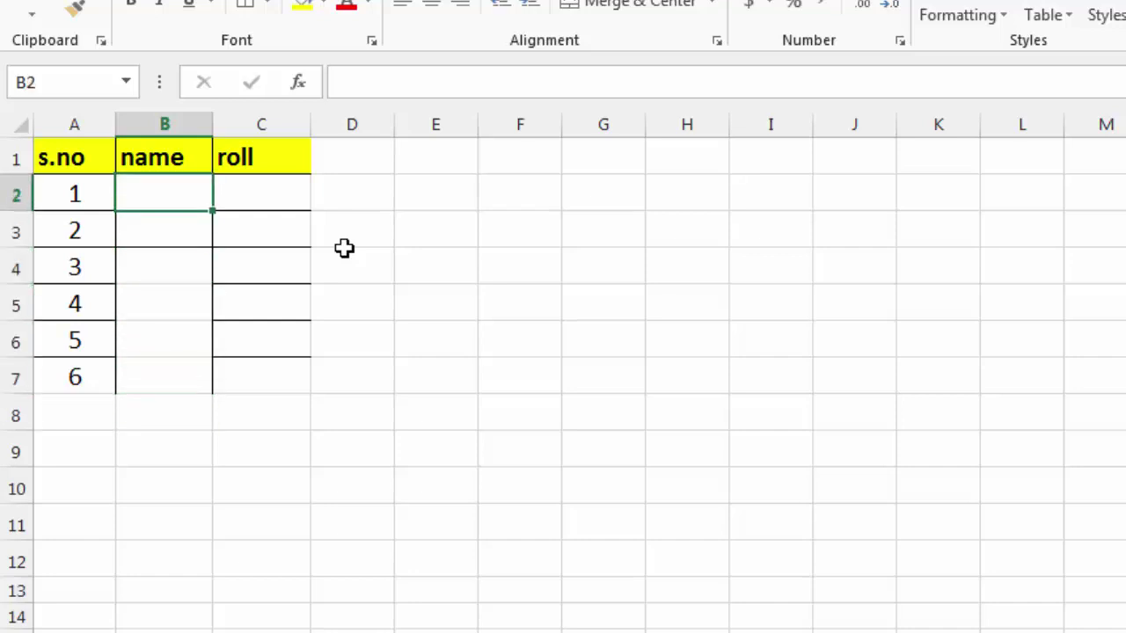
pyautogui.write('ram')
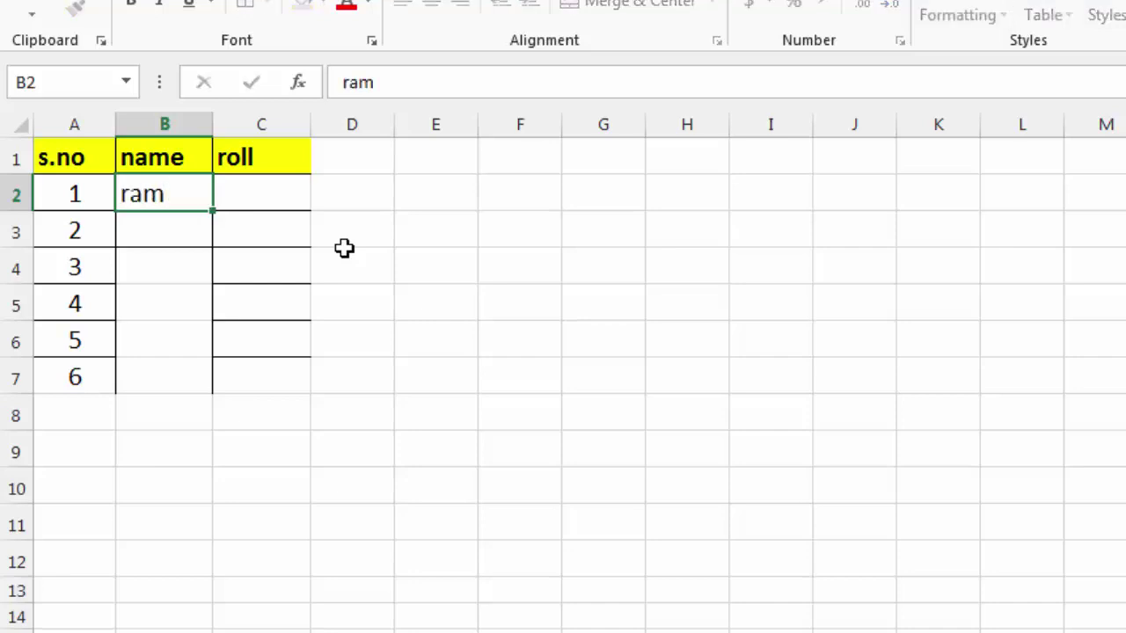
pyautogui.press('Tab')
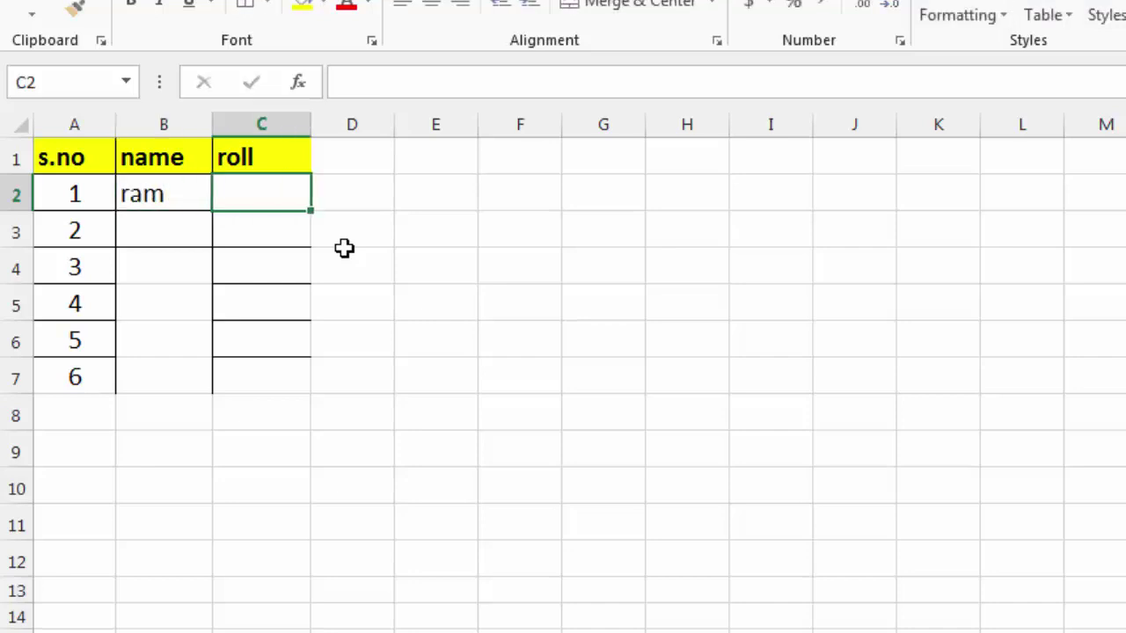
pyautogui.write('456')
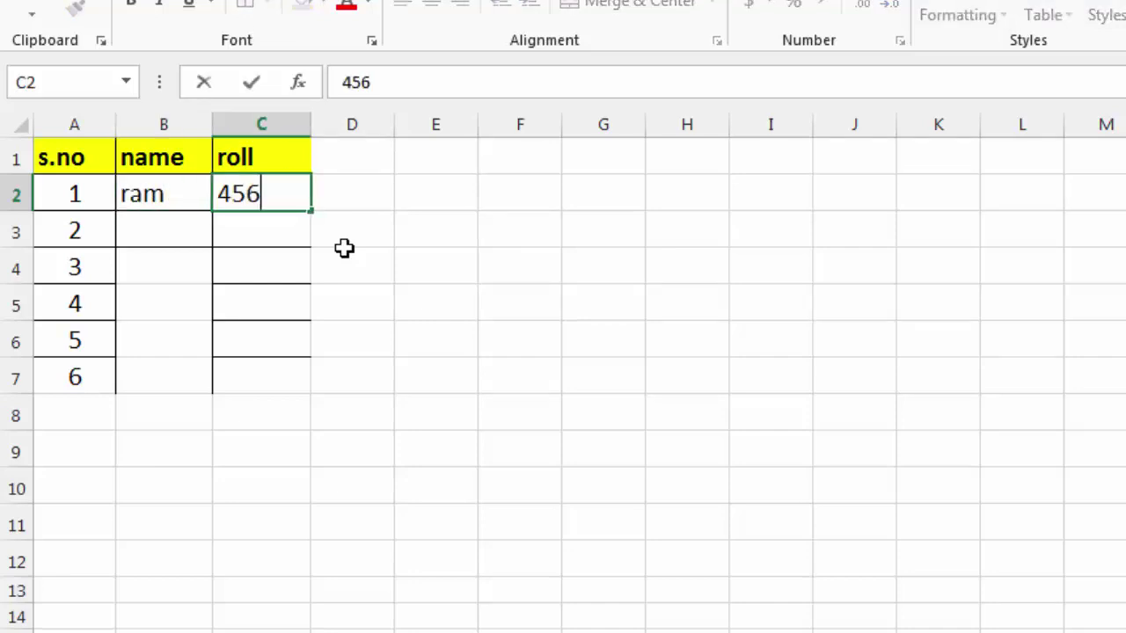
pyautogui.press('Return')
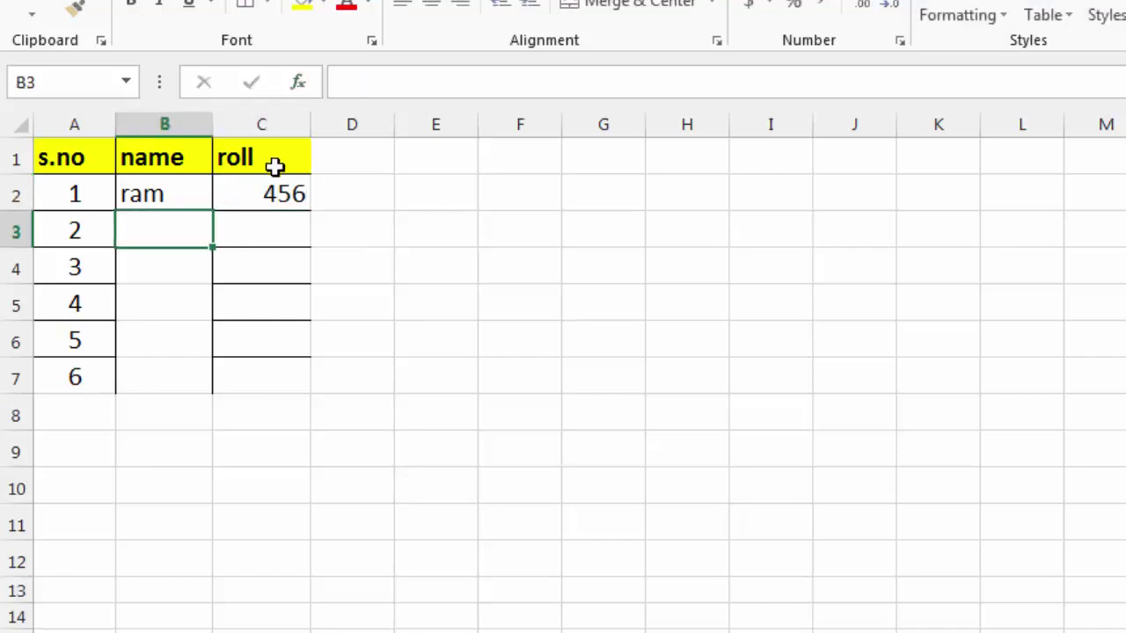
# Step: Rename the C1 header to marks and open the VBA editor with Alt+F11
pyautogui.click(276, 163)
pyautogui.write('marks')
pyautogui.press('Return')
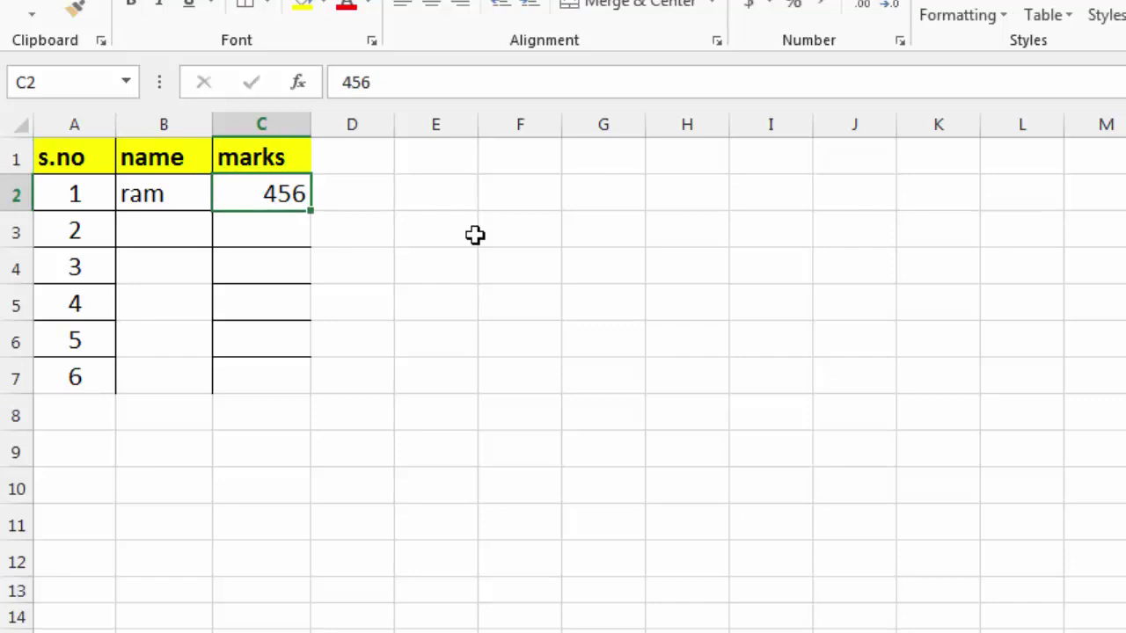
pyautogui.click(159, 239)
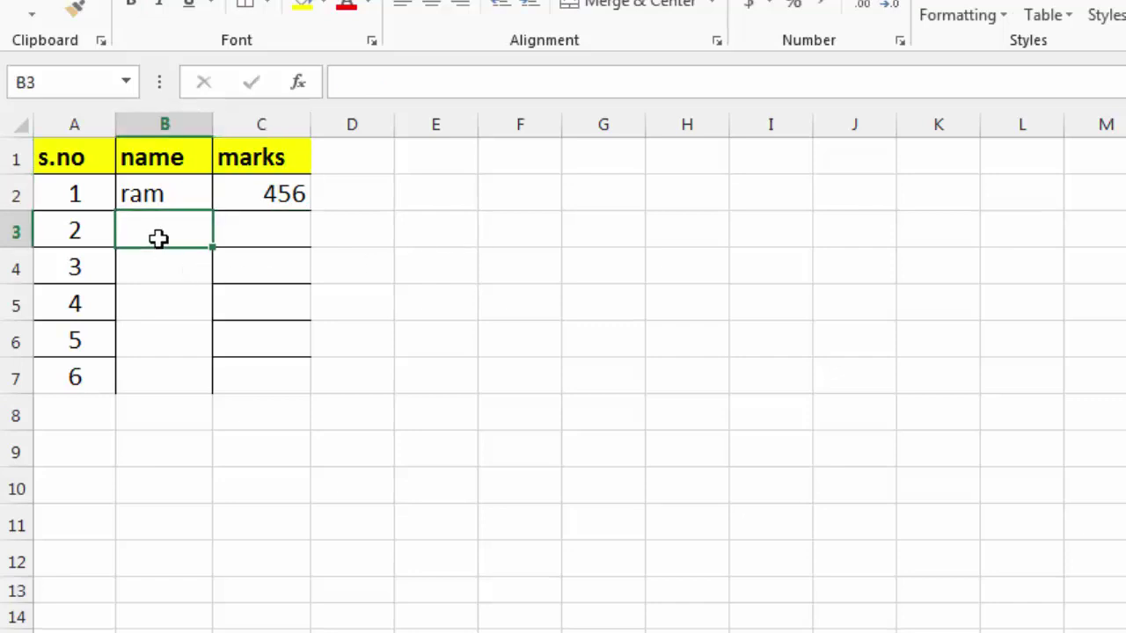
pyautogui.click(251, 235)
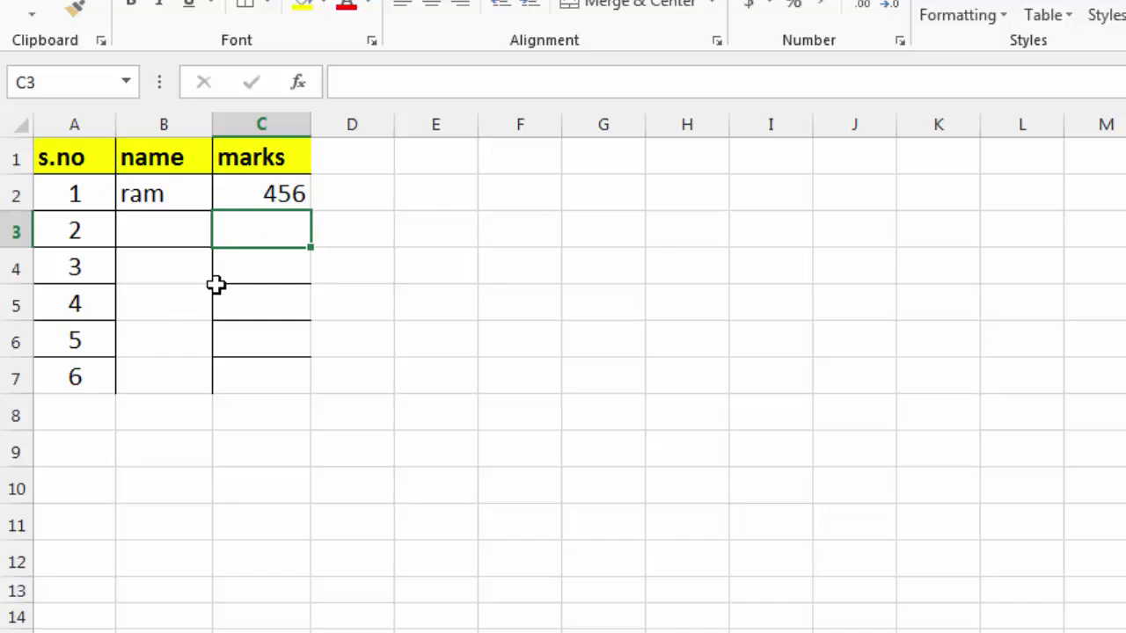
pyautogui.hotkey('alt', 'F11')
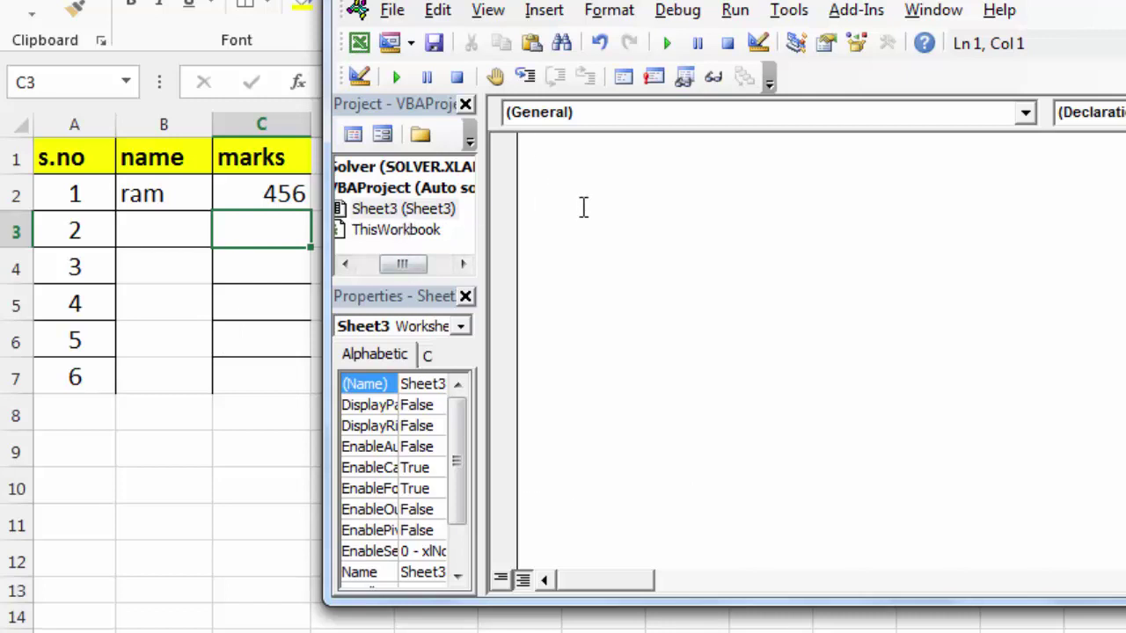
# Step: Paste the Worksheet_Change sort macro and rename the variable lastrow to lr on both lines
pyautogui.hotkey('ctrl', 'v')
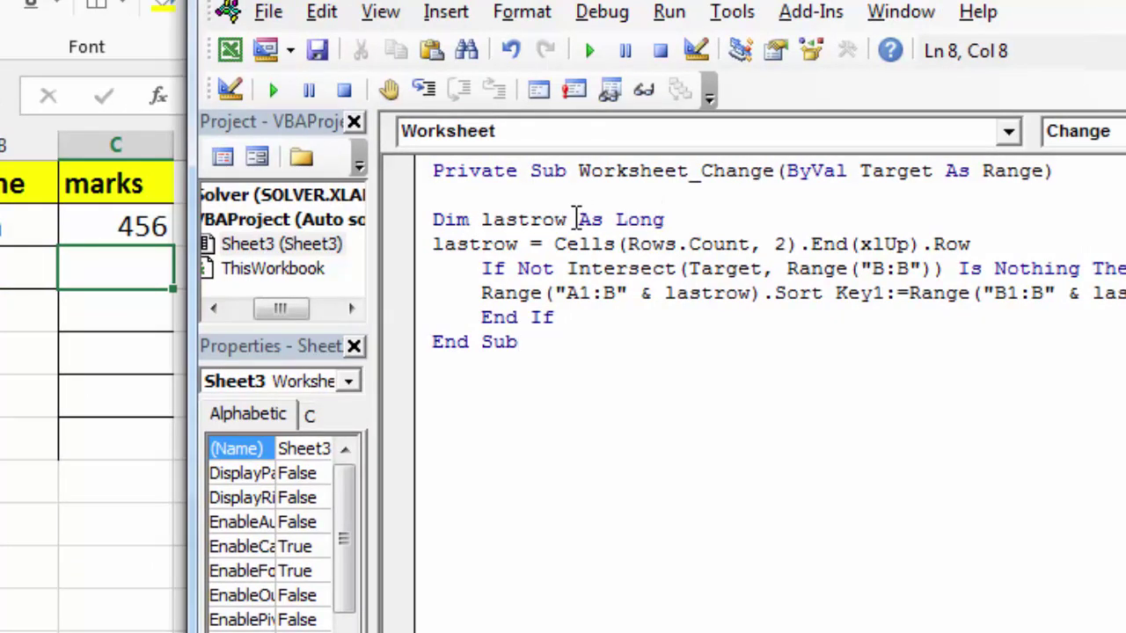
pyautogui.click(568, 219)
pyautogui.press('BackSpace')
pyautogui.press('BackSpace')
pyautogui.press('BackSpace')
pyautogui.press('BackSpace')
pyautogui.press('BackSpace')
pyautogui.press('BackSpace')
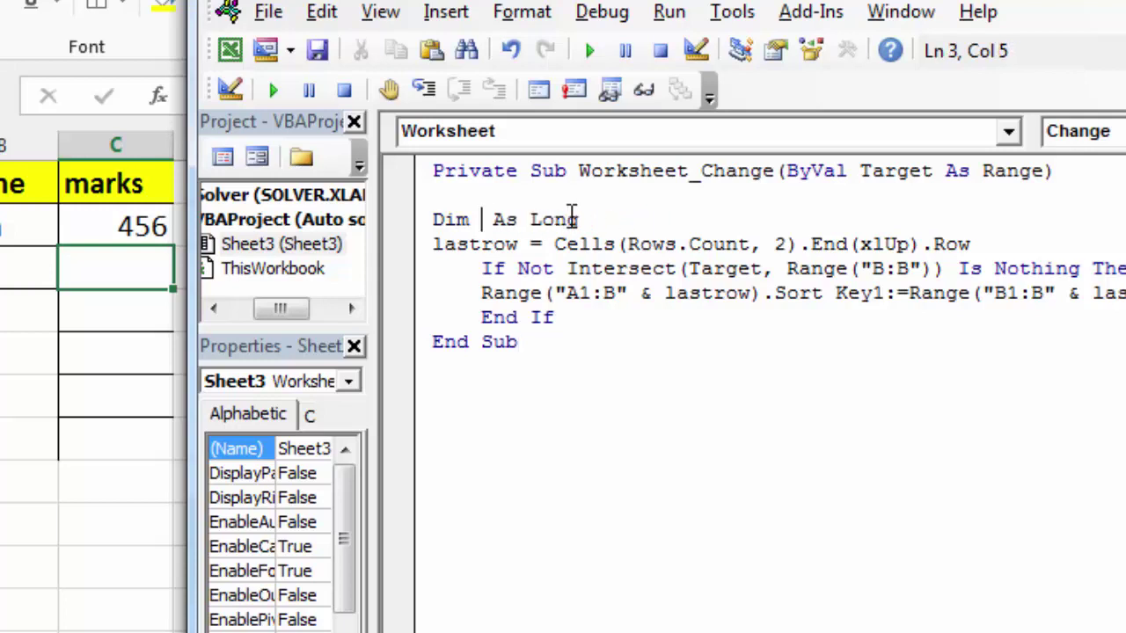
pyautogui.write('lr')
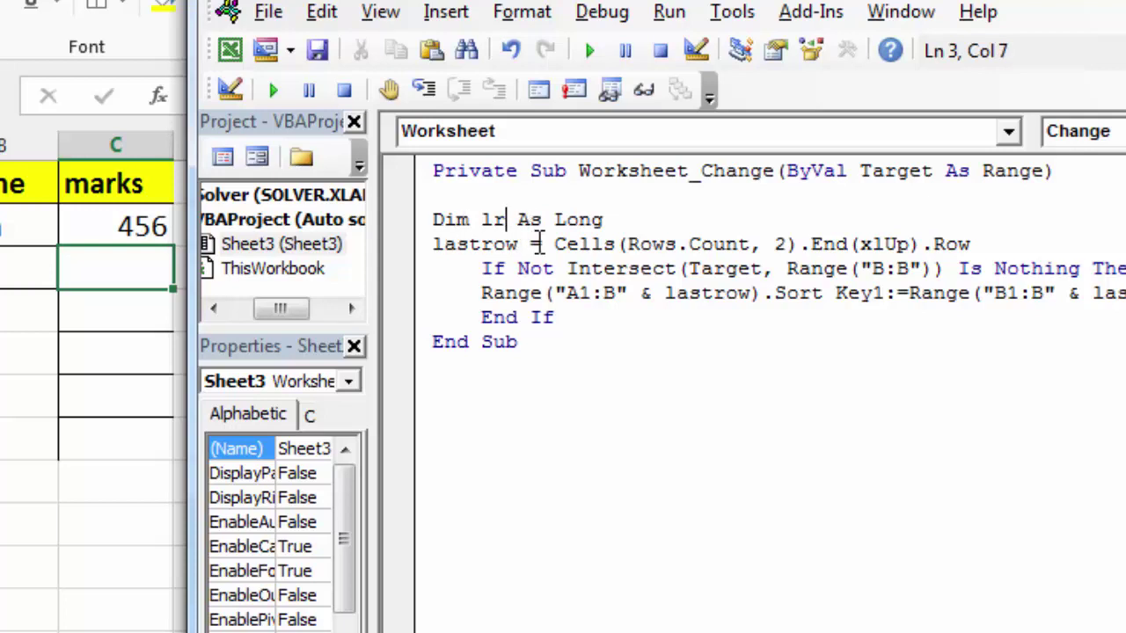
pyautogui.click(520, 244)
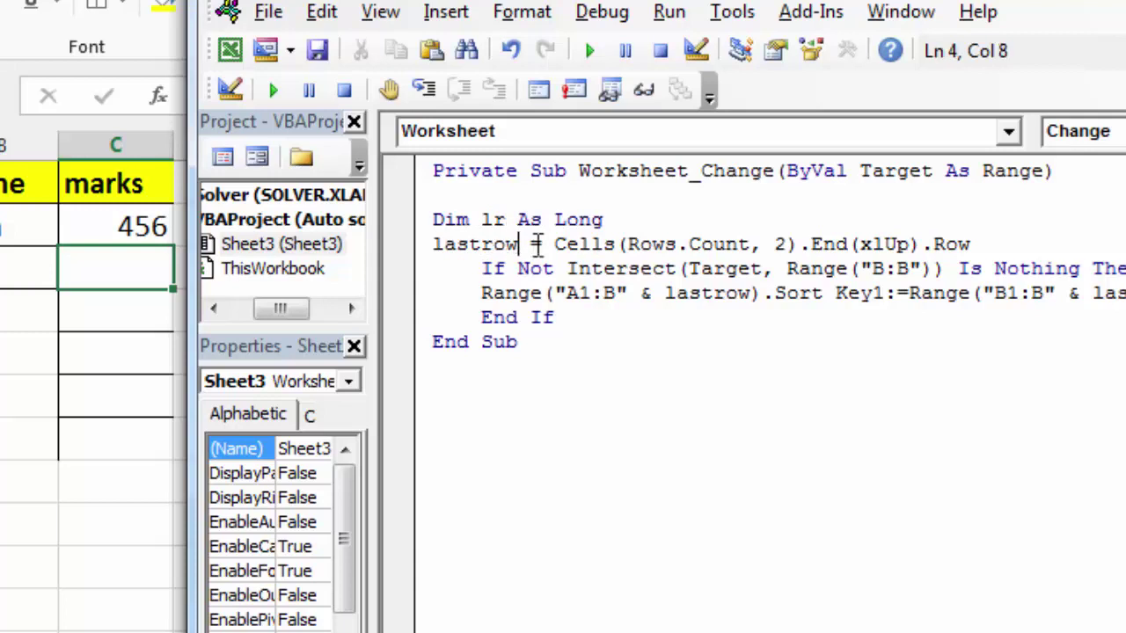
pyautogui.press('BackSpace')
pyautogui.press('BackSpace')
pyautogui.press('BackSpace')
pyautogui.press('BackSpace')
pyautogui.press('BackSpace')
pyautogui.press('BackSpace')
pyautogui.press('BackSpace')
pyautogui.write('lr')
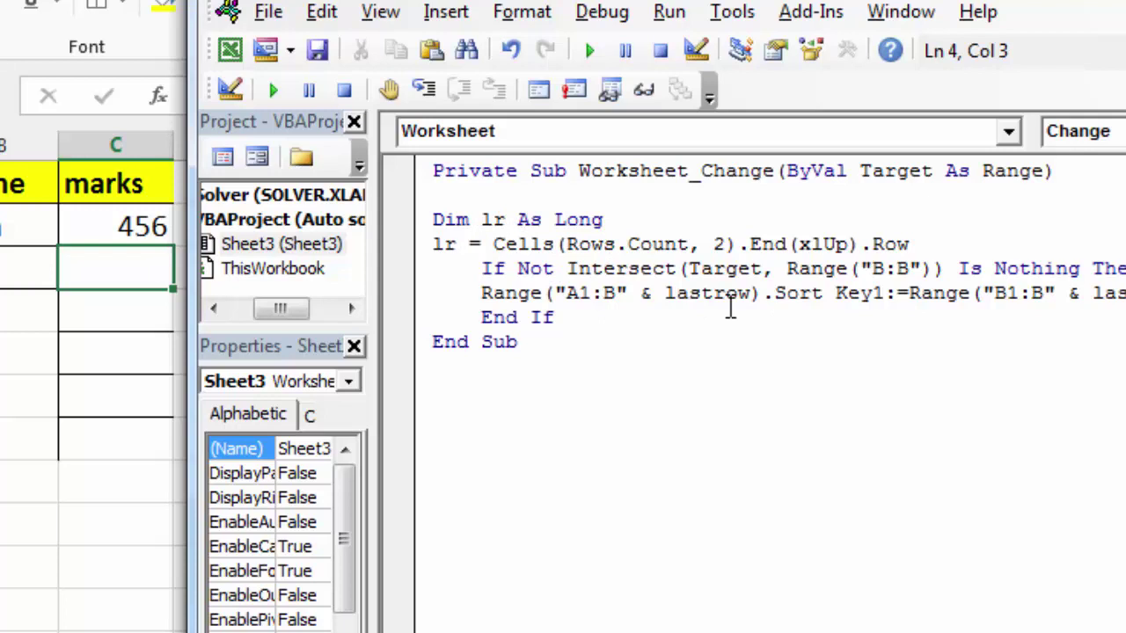
# Step: Revert the variable name lr back to lastrow in the assignment and declaration
pyautogui.press('BackSpace')
pyautogui.write('astrow')
pyautogui.press('Up')
pyautogui.press('Left')
pyautogui.press('BackSpace')
pyautogui.press('BackSpace')
pyautogui.write('lastrow')
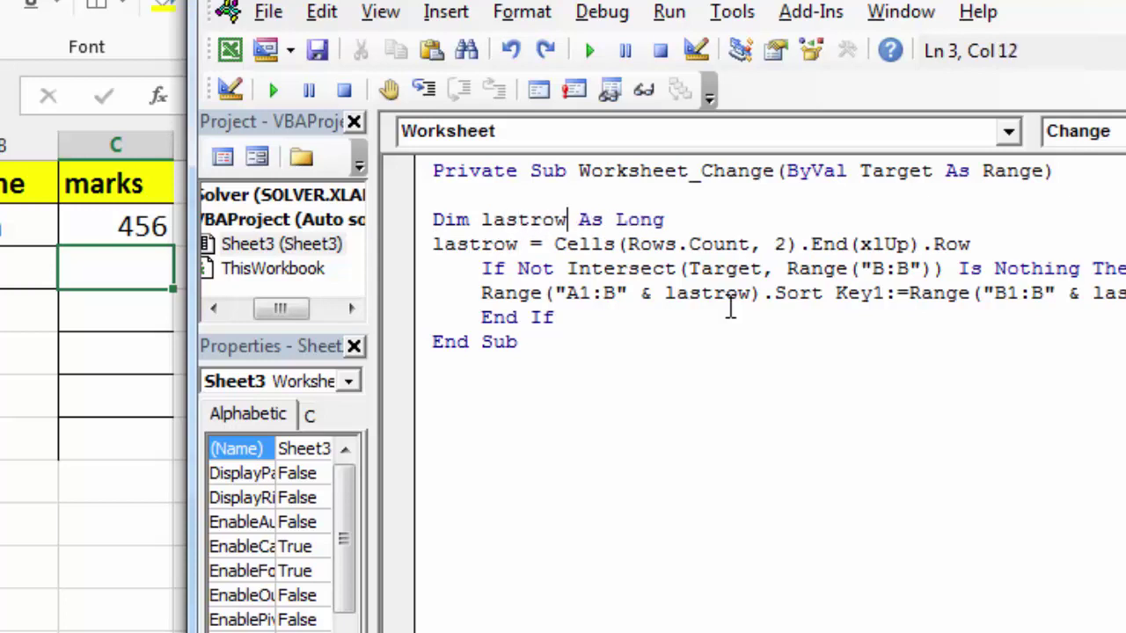
pyautogui.click(730, 314)
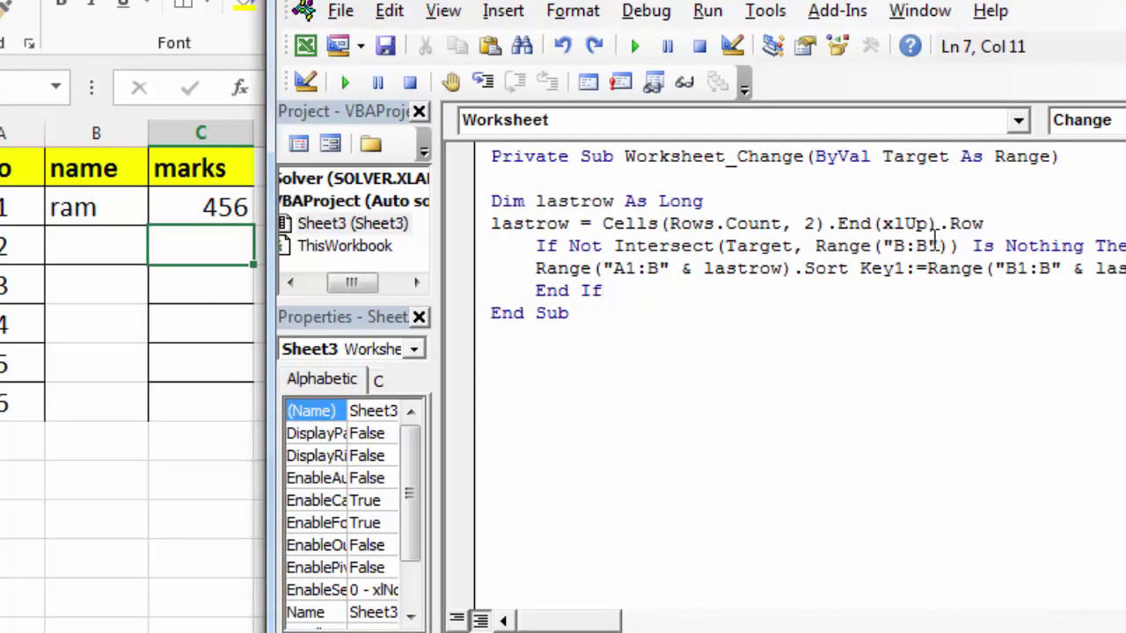
# Step: Change the Intersect watch range from Range("B:B") to Range("C:C")
pyautogui.click(930, 246)
pyautogui.press('BackSpace')
pyautogui.press('BackSpace')
pyautogui.press('BackSpace')
pyautogui.write('C:C')
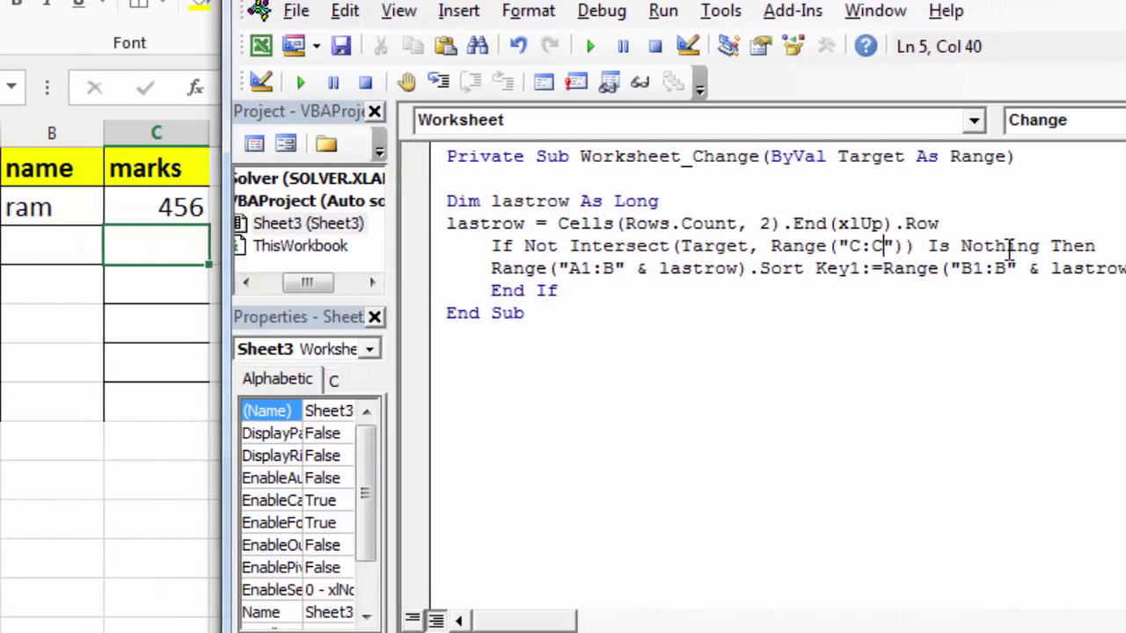
pyautogui.click(519, 290)
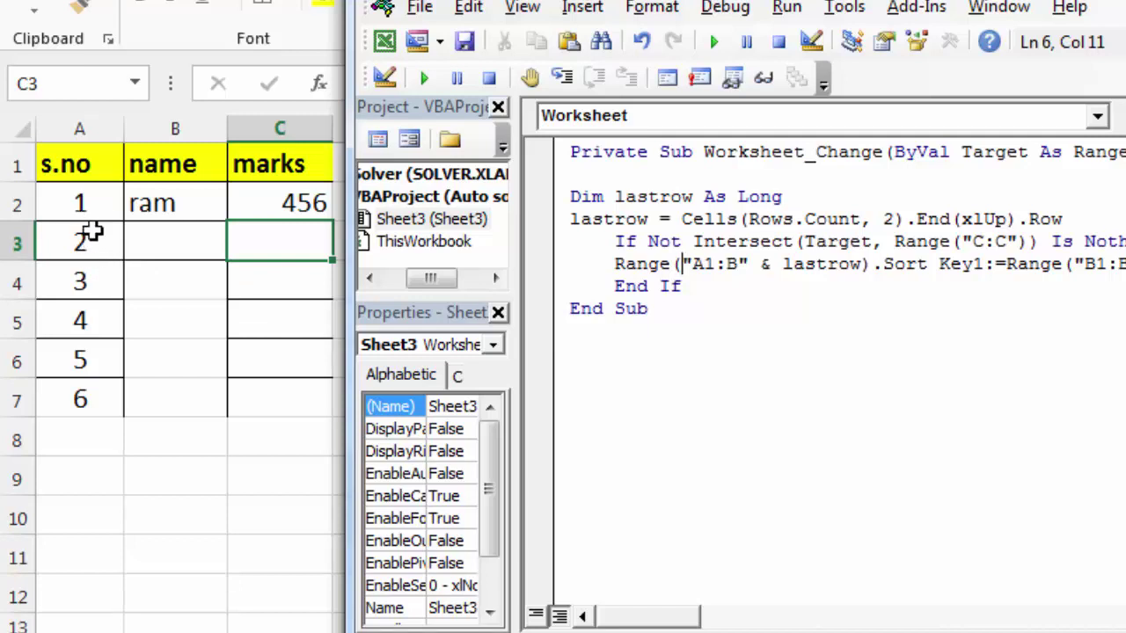
# Step: Change the macro's sort range from A1:B to B2:C
pyautogui.click(704, 264)
pyautogui.press('BackSpace')
pyautogui.write('B')
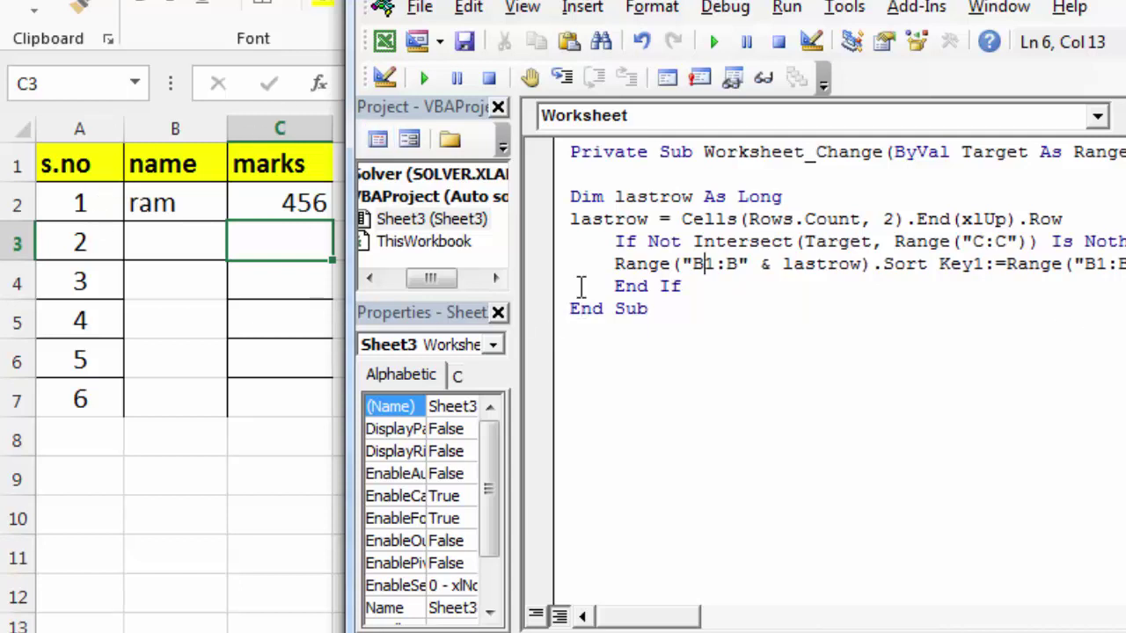
pyautogui.moveTo(616, 0); pyautogui.dragTo(634, 0)
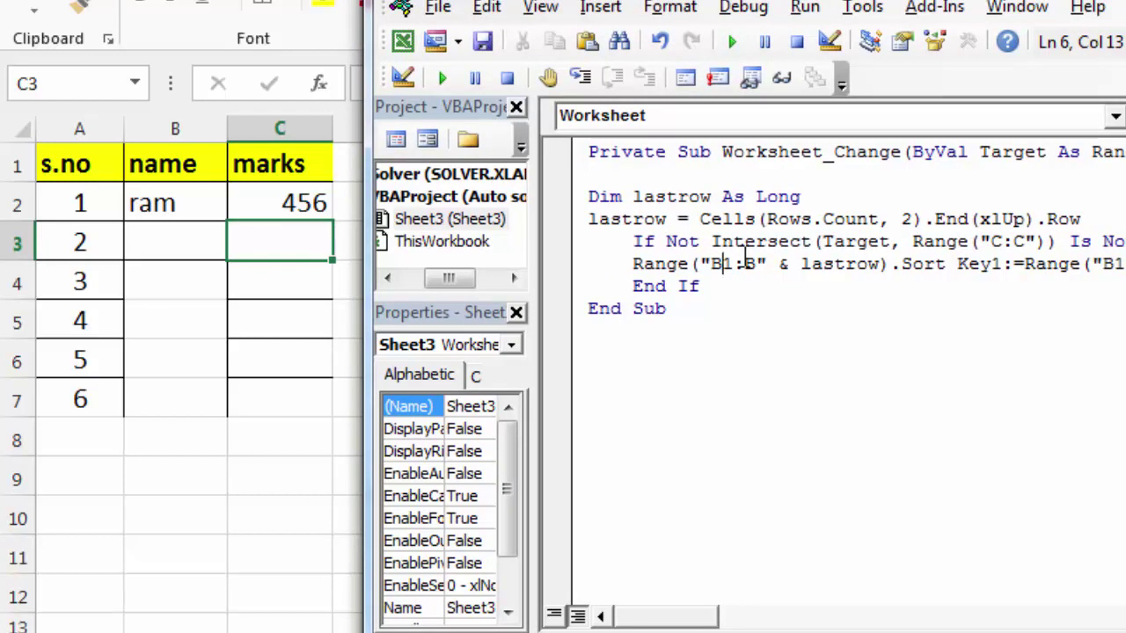
pyautogui.click(756, 263)
pyautogui.press('BackSpace')
pyautogui.write('C')
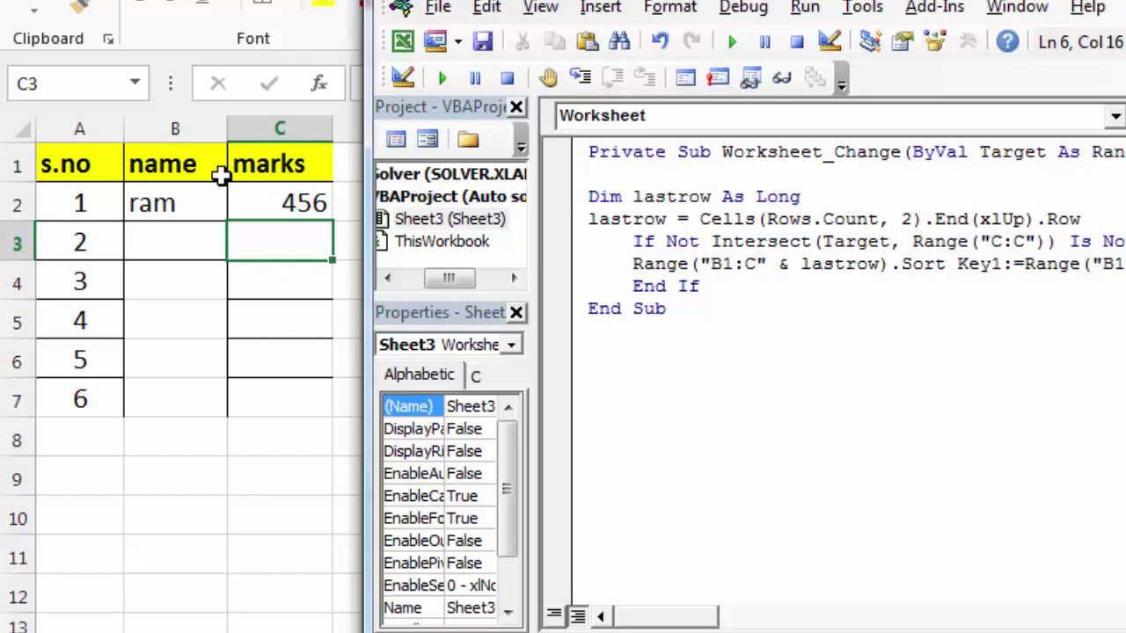
pyautogui.click(733, 265)
pyautogui.press('BackSpace')
pyautogui.write('2')
pyautogui.click(961, 264)
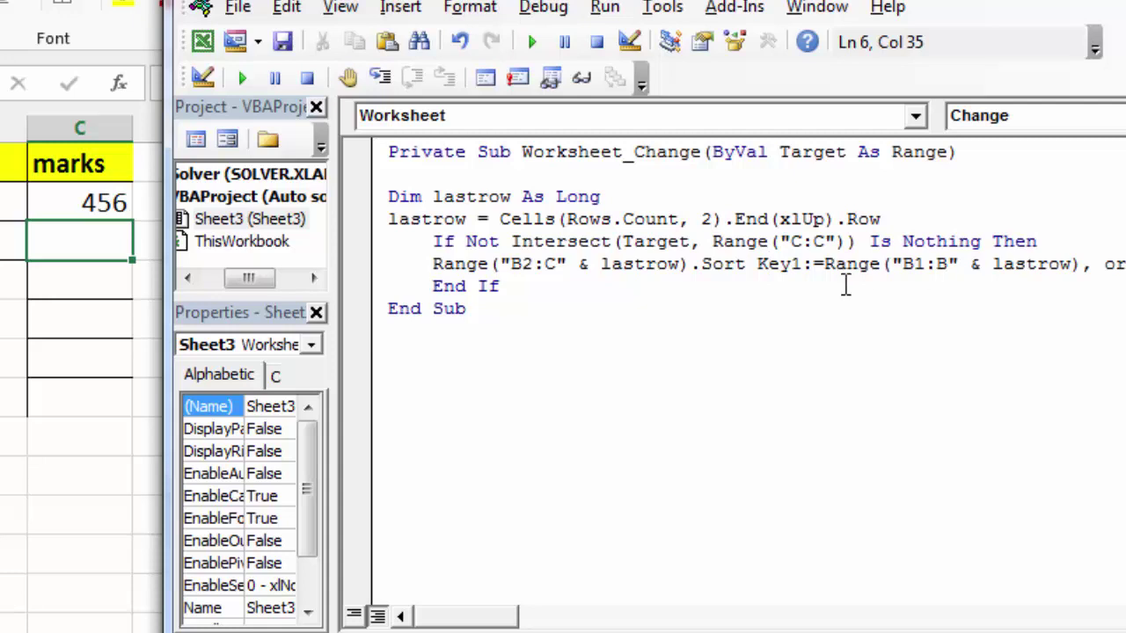
# Step: Change the sort key from B1:B to C2:C
pyautogui.click(926, 274)
pyautogui.hotkey('ctrl', 'z')
pyautogui.press('BackSpace')
pyautogui.press('BackSpace')
pyautogui.write('C2')
pyautogui.press('Right')
pyautogui.press('Right')
pyautogui.press('BackSpace')
pyautogui.write('C')
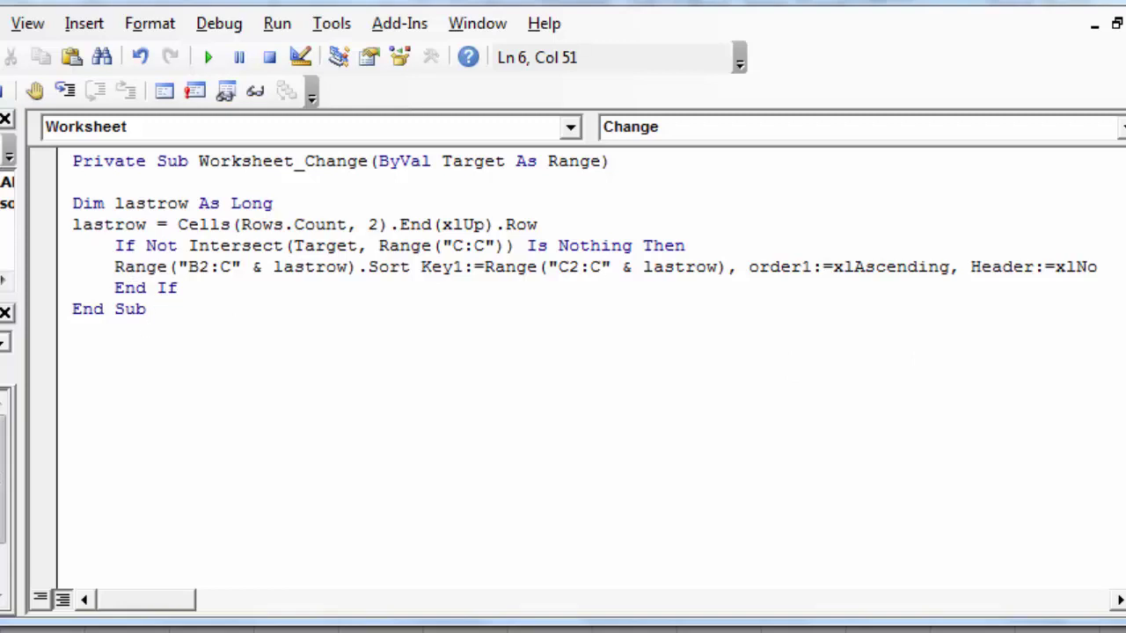
# Step: Back in the worksheet, enter a student's name in B3 with 200 marks
pyautogui.click(347, 330)
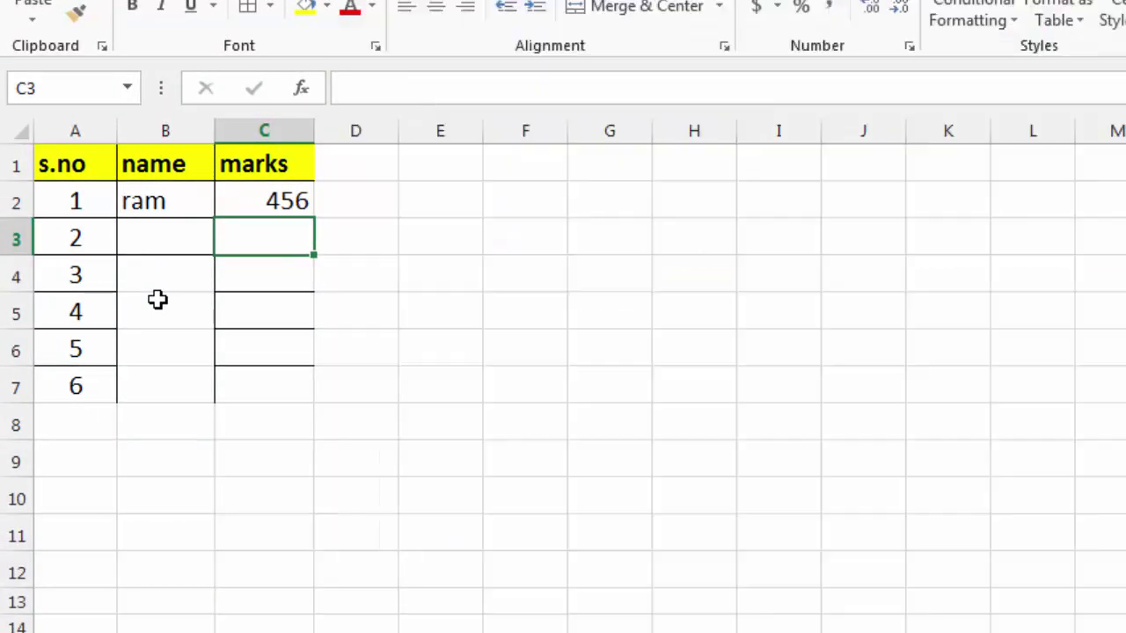
pyautogui.click(156, 300)
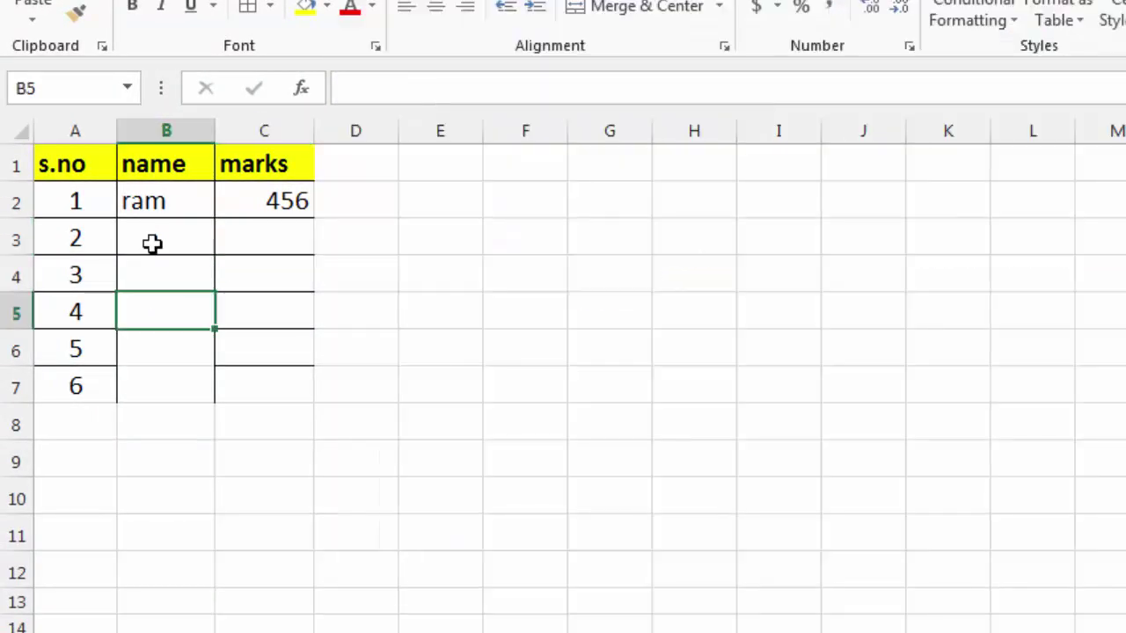
pyautogui.click(156, 243)
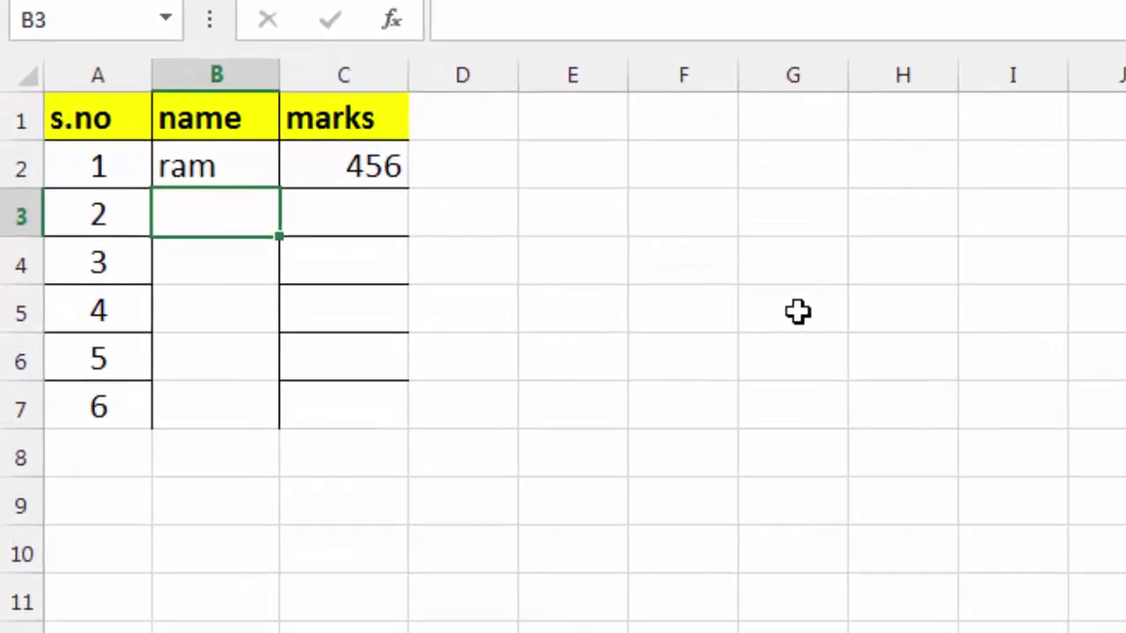
pyautogui.write('Shyam')
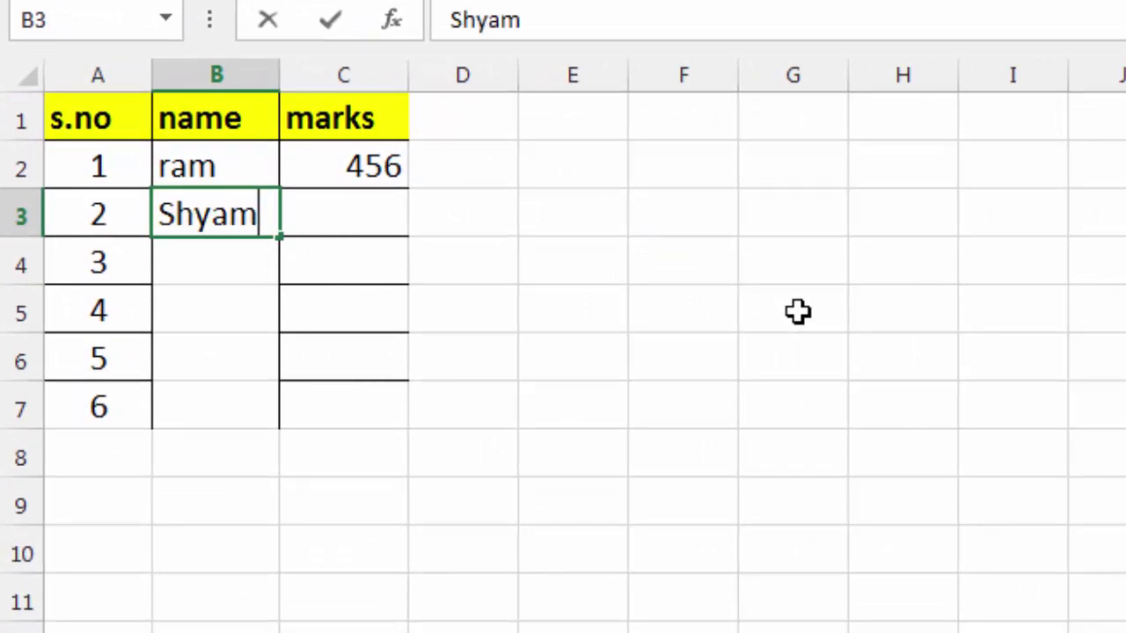
pyautogui.press('Tab')
pyautogui.write('200')
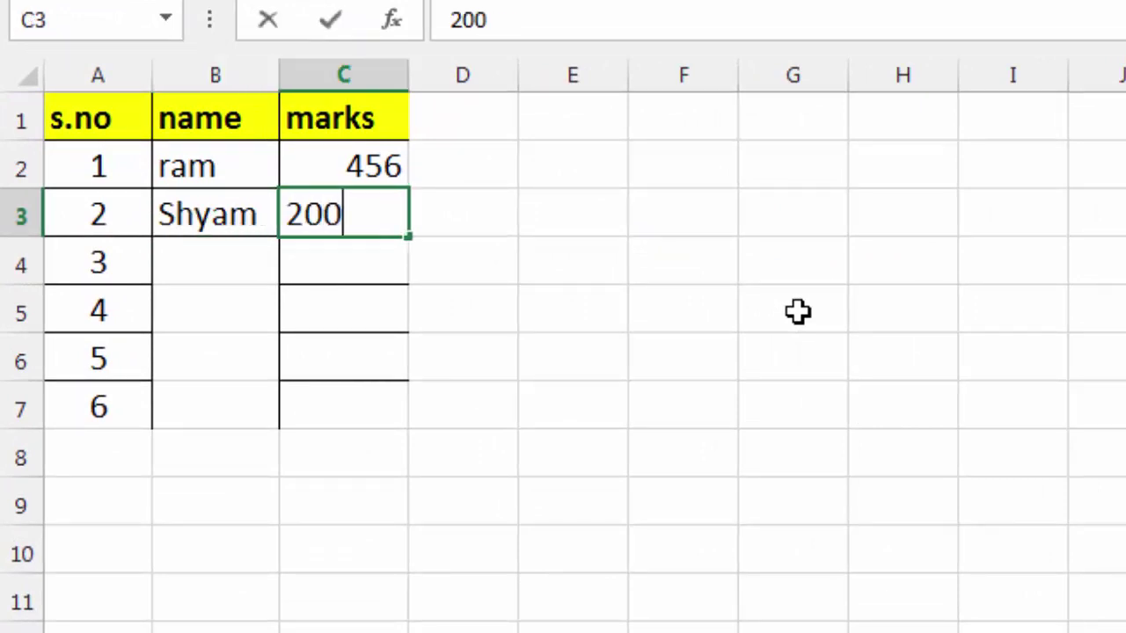
pyautogui.press('Return')
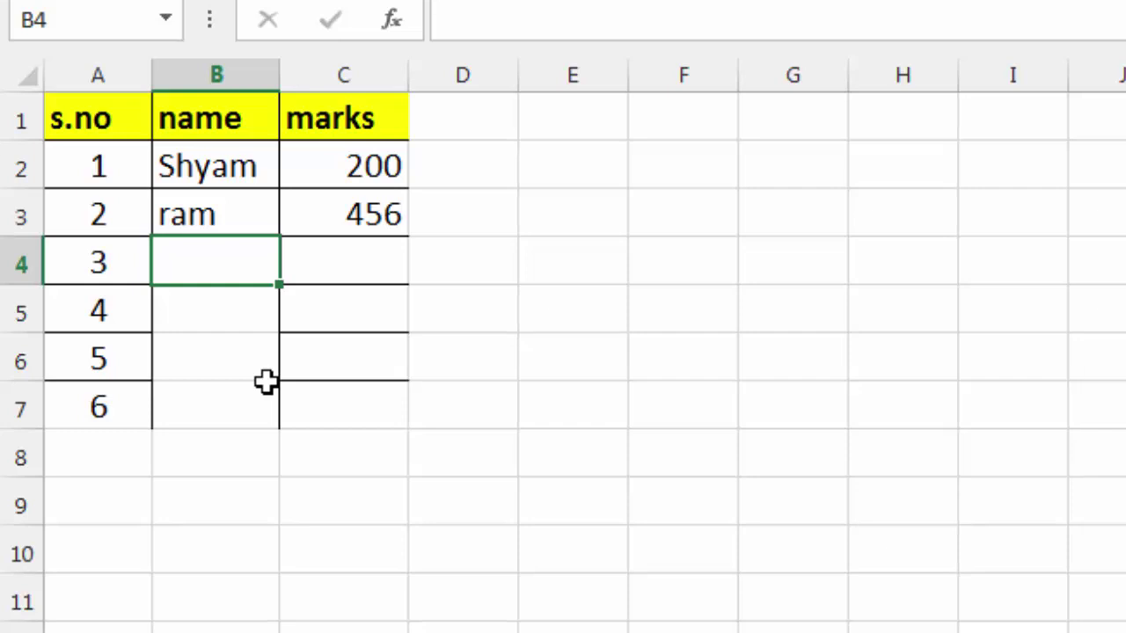
# Step: Add three more students with marks 325, 400 and 150, letting rows auto-sort
pyautogui.write('geeta')
pyautogui.press('Tab')
pyautogui.write('325')
pyautogui.press('Return')
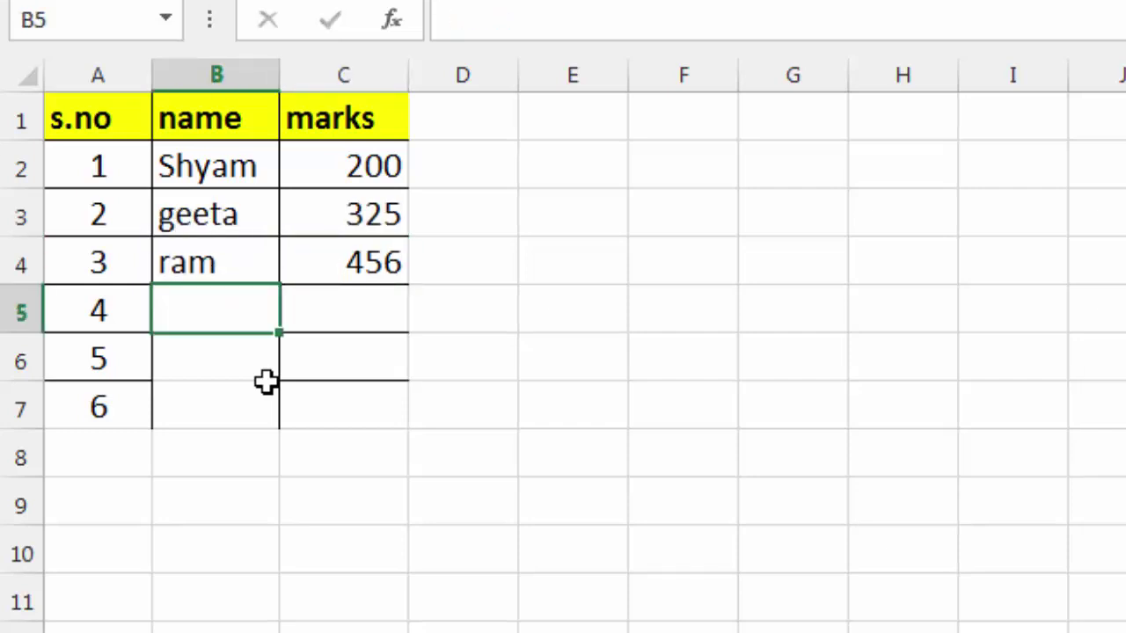
pyautogui.write('hari')
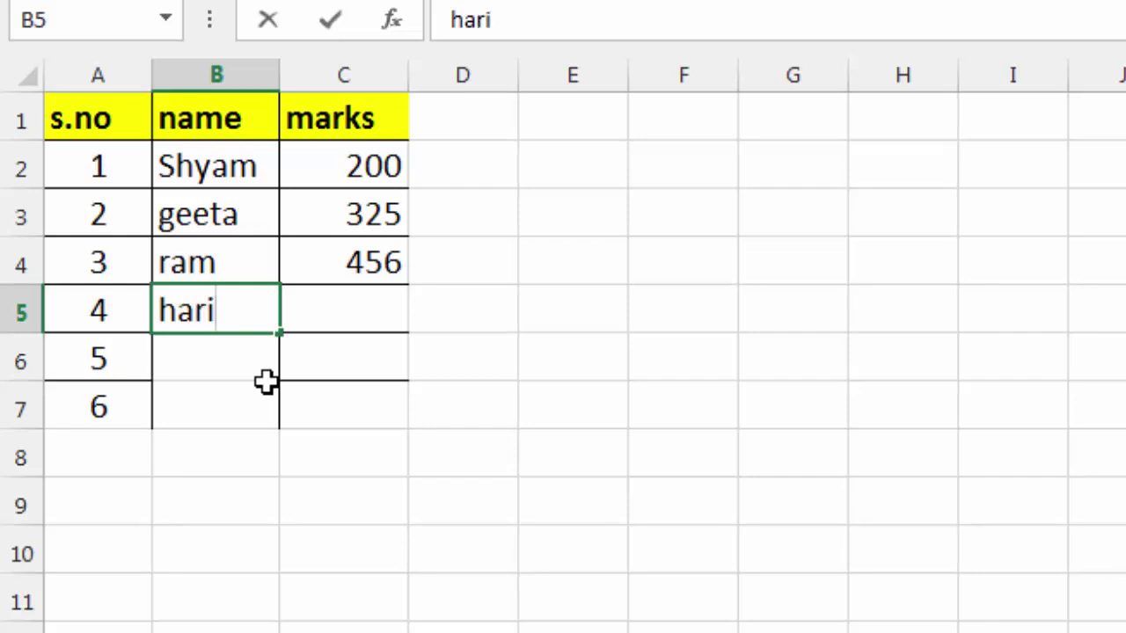
pyautogui.press('Tab')
pyautogui.write('400')
pyautogui.press('Return')
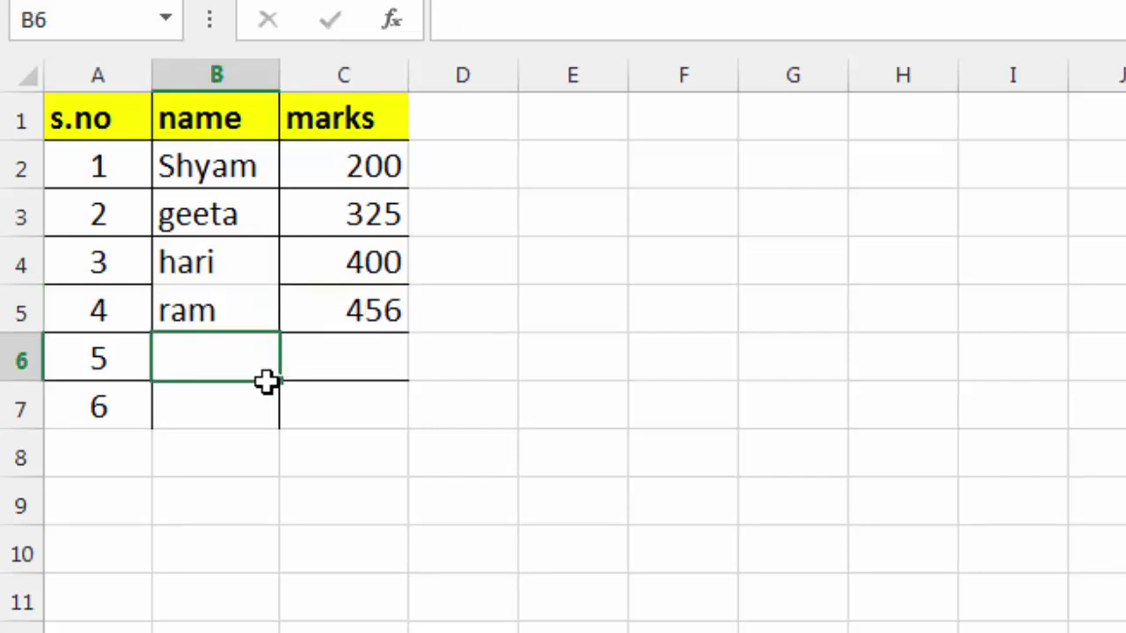
pyautogui.write('kumar')
pyautogui.press('Tab')
pyautogui.write('150')
pyautogui.press('Return')
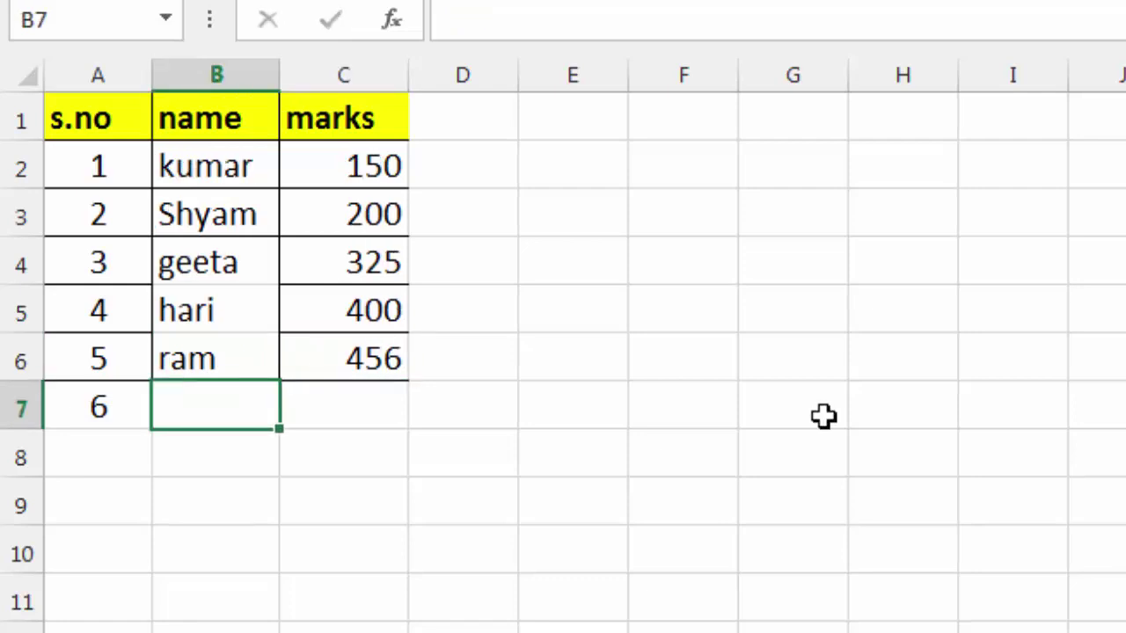
# Step: Add a sixth student, correcting the name typo and fixing marks from 3803 to 380
pyautogui.write('Mahe')
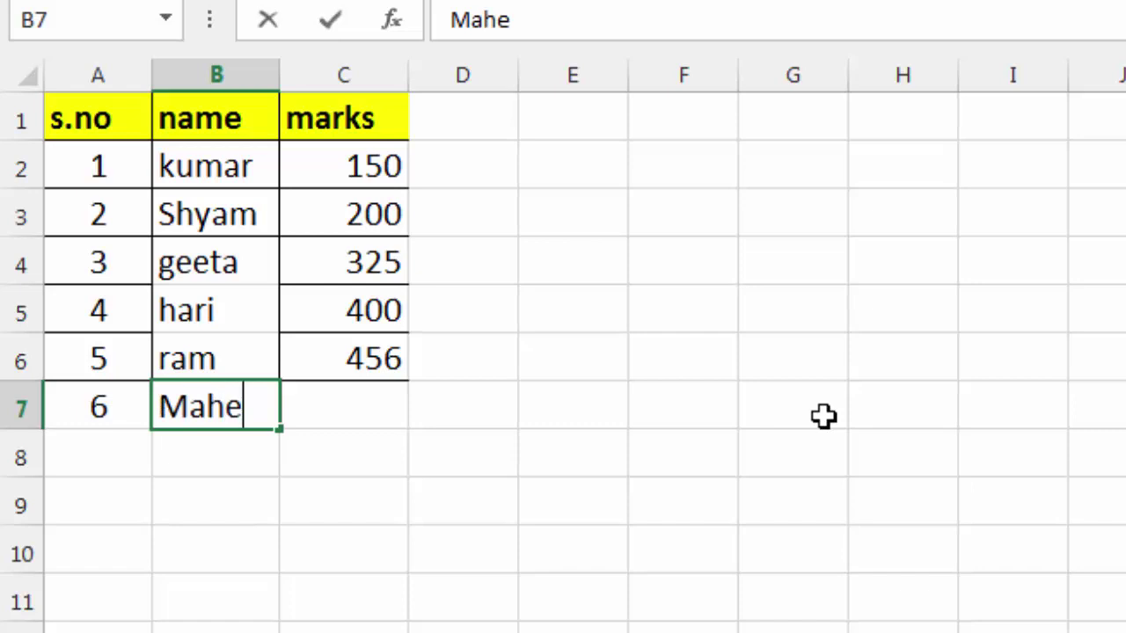
pyautogui.write('ah')
pyautogui.press('BackSpace')
pyautogui.press('BackSpace')
pyautogui.write('sh')
pyautogui.press('Tab')
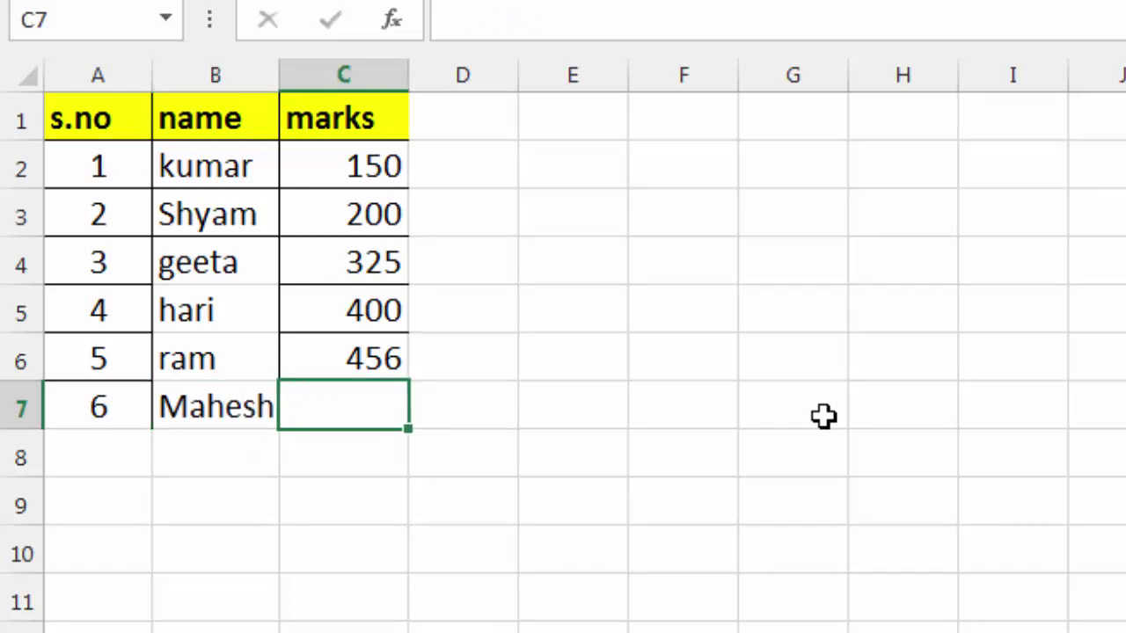
pyautogui.write('380')
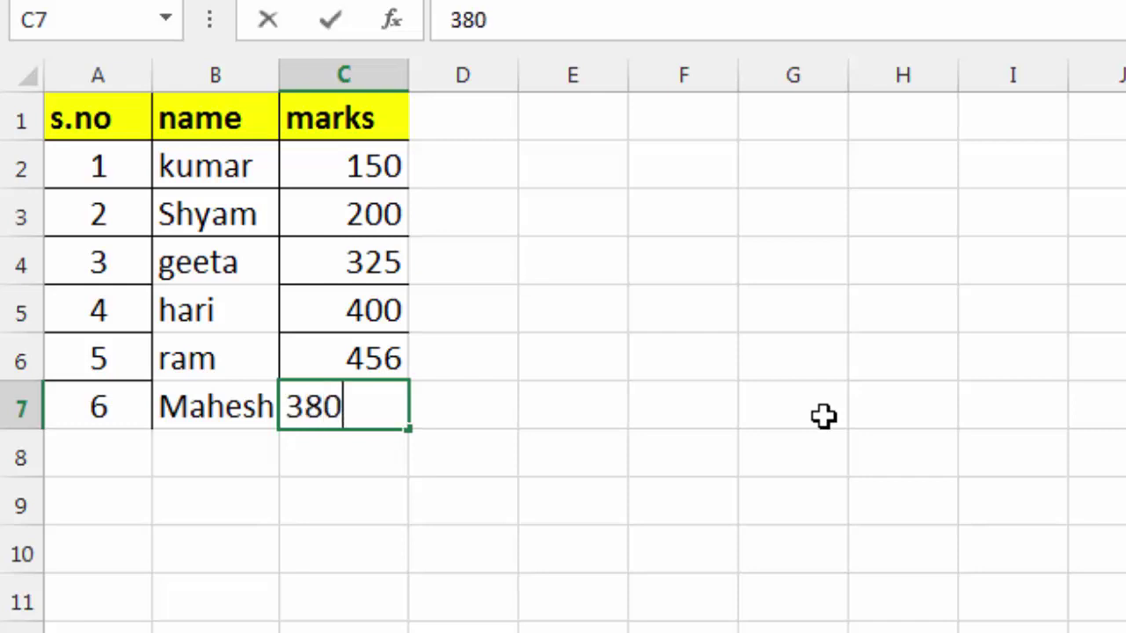
pyautogui.write('3')
pyautogui.press('Return')
pyautogui.press('Up')
pyautogui.press('Right')
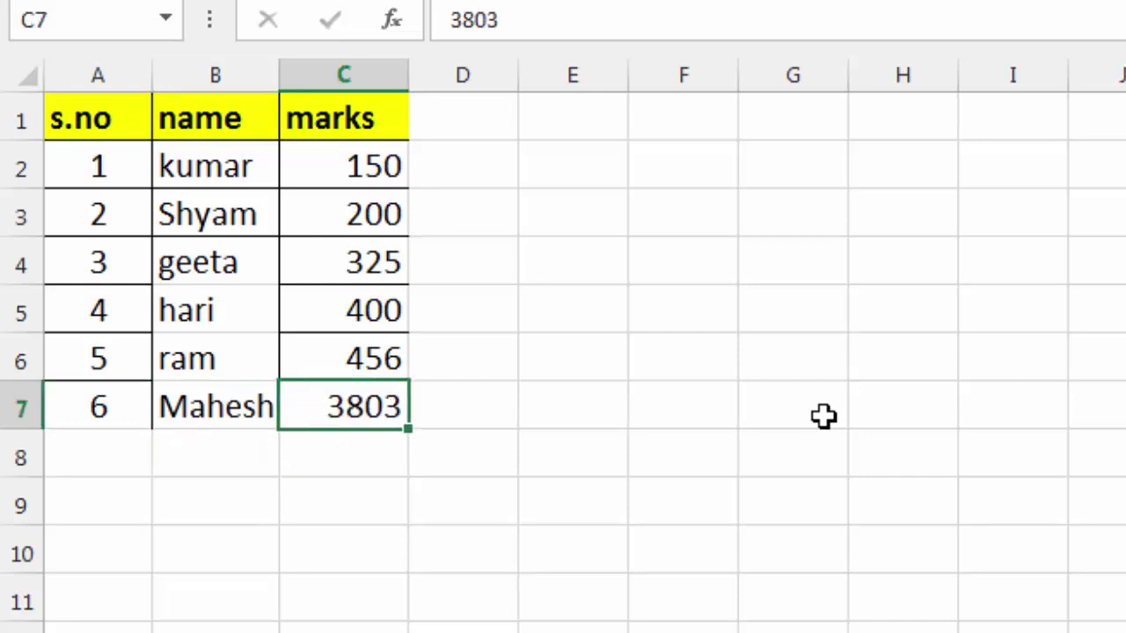
pyautogui.write('380')
pyautogui.press('Return')
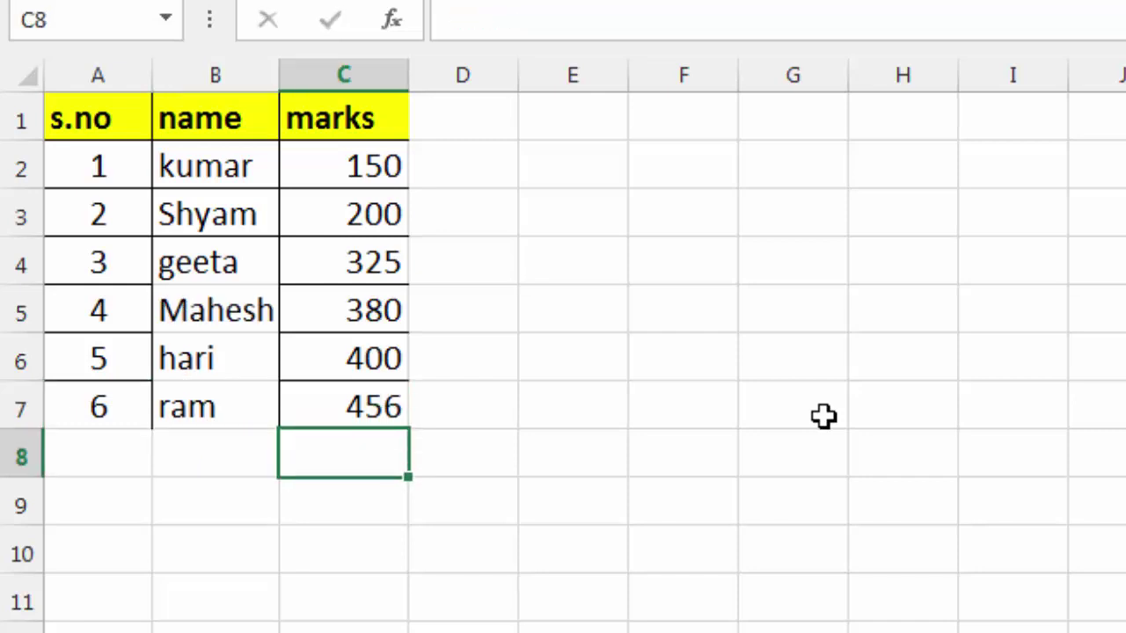